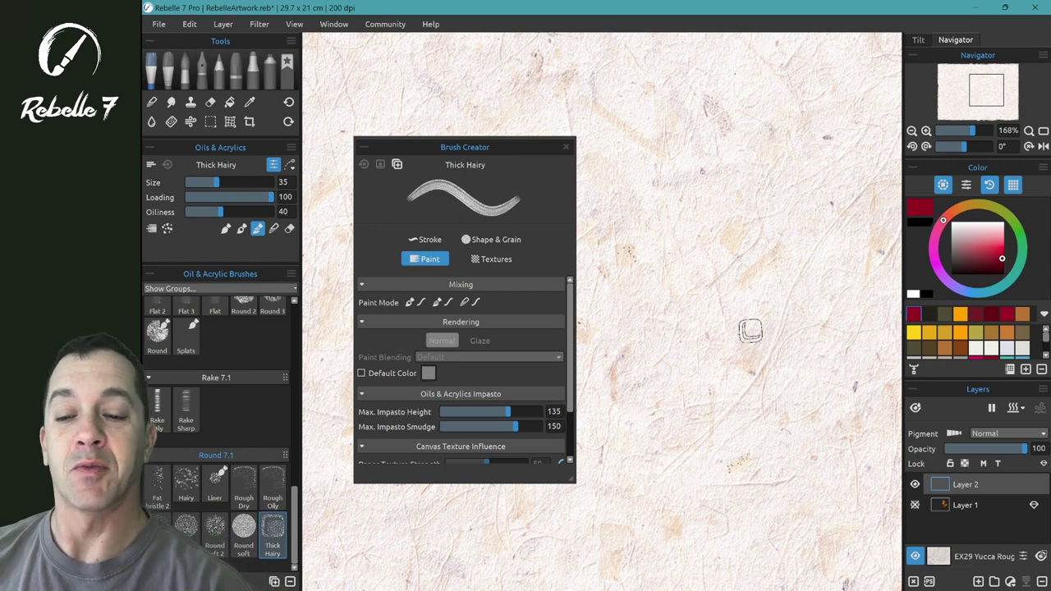
# Step: Switch the Thick Hairy brush to the Paint & Mix mode in its paint settings and open that mode's curve editor
pyautogui.click(426, 239)
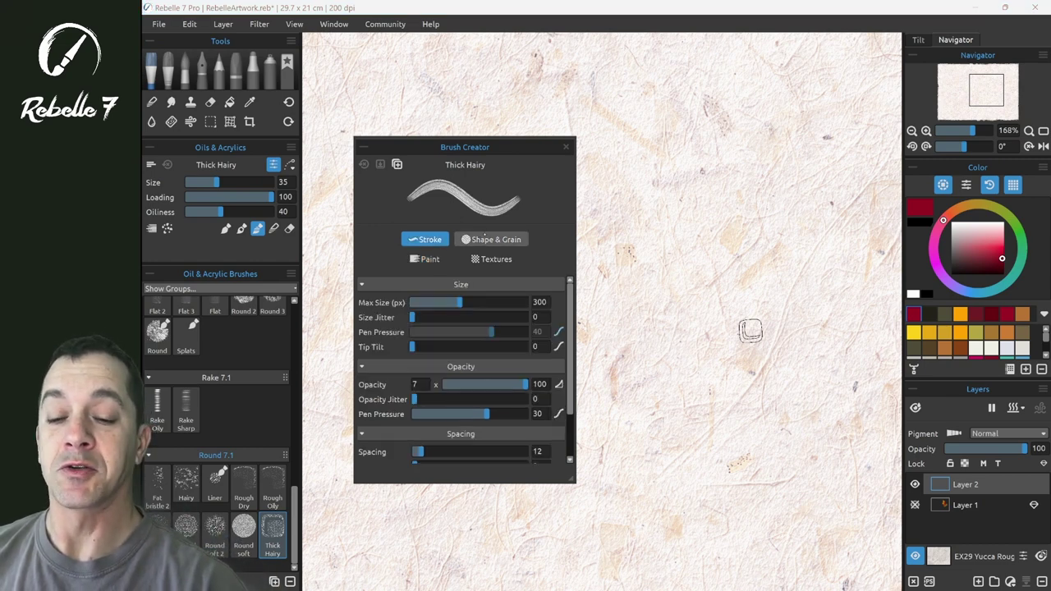
pyautogui.click(492, 239)
pyautogui.click(425, 258)
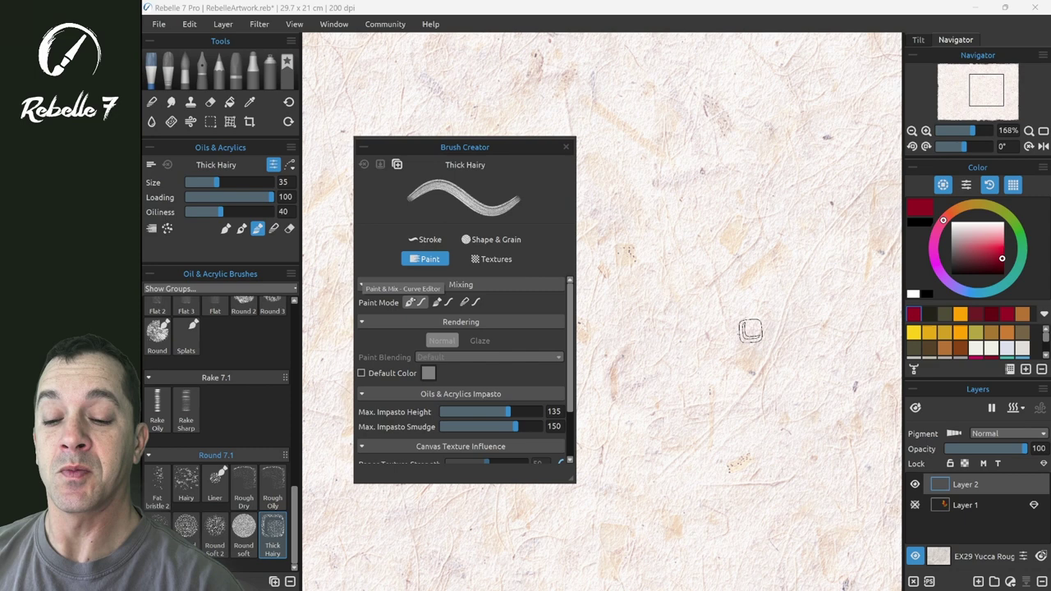
pyautogui.click(409, 302)
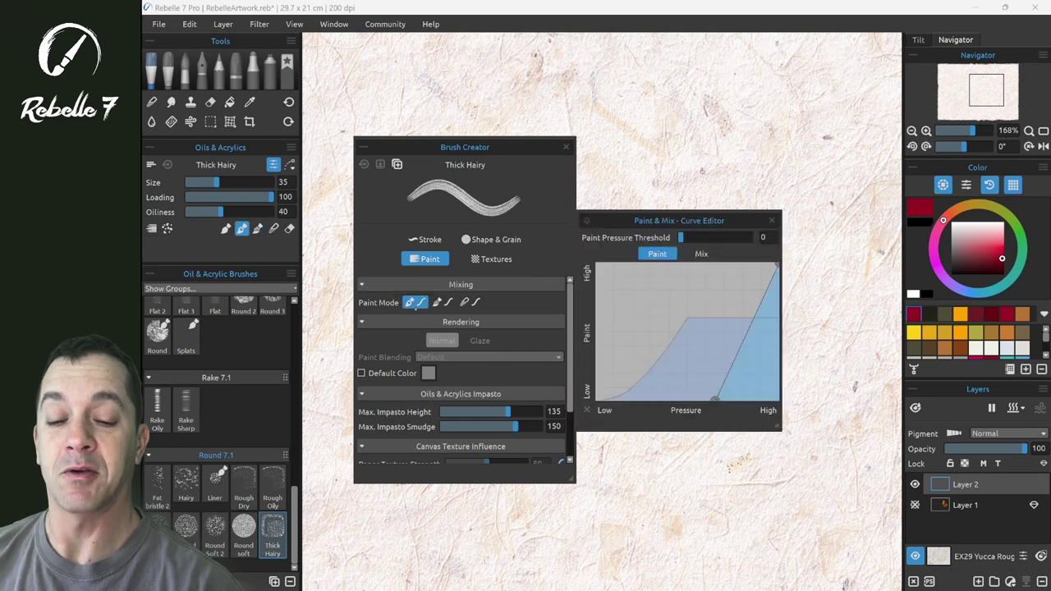
# Step: Paint small dark red test dabs below the curve editor and review the brush's Paint and Mix pressure curves
pyautogui.moveTo(661, 477); pyautogui.dragTo(670, 472)
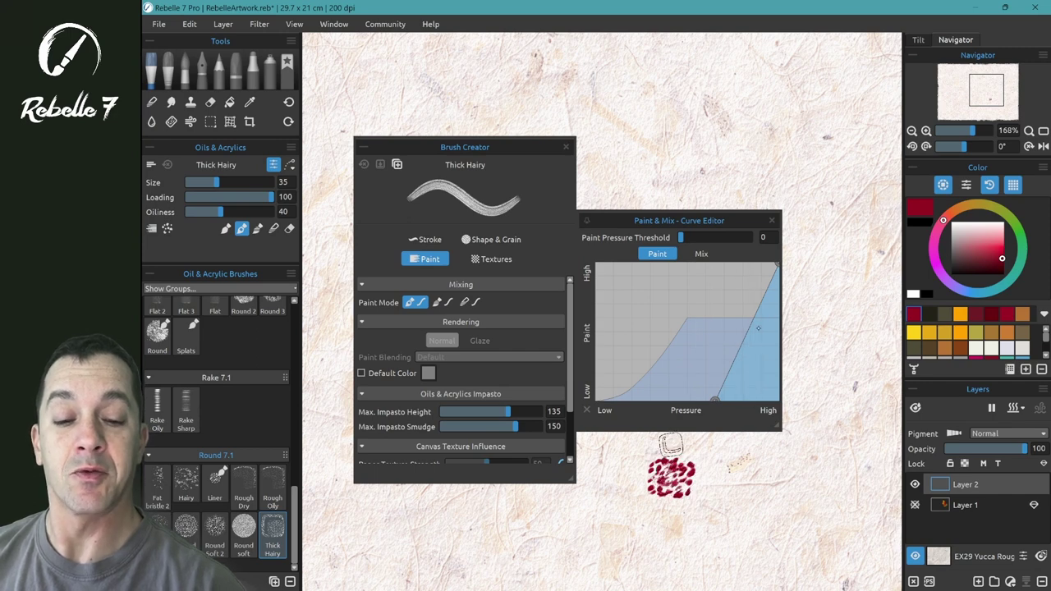
pyautogui.moveTo(710, 466); pyautogui.dragTo(707, 466)
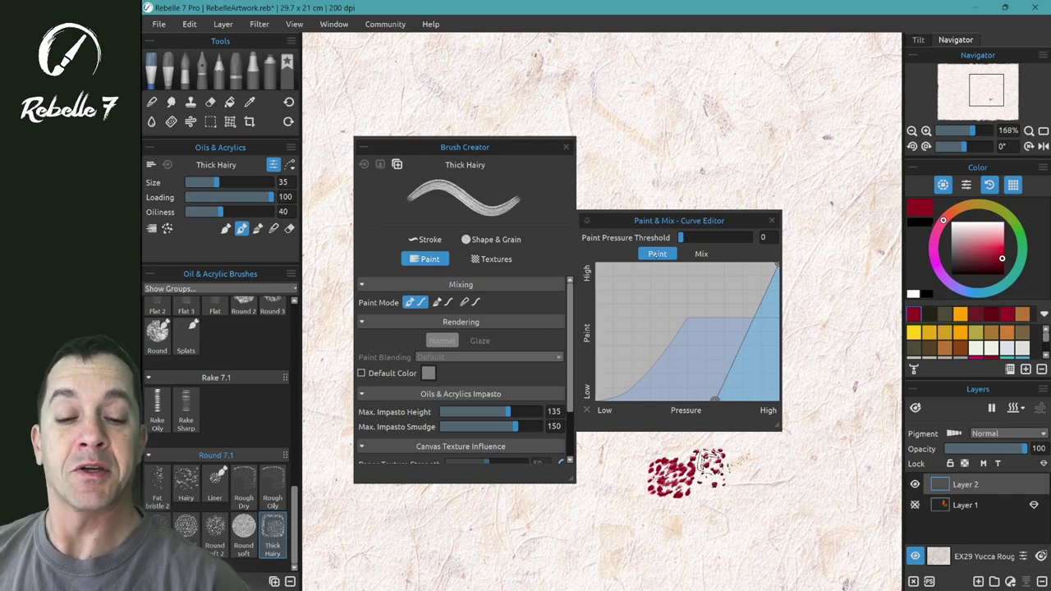
pyautogui.click(701, 254)
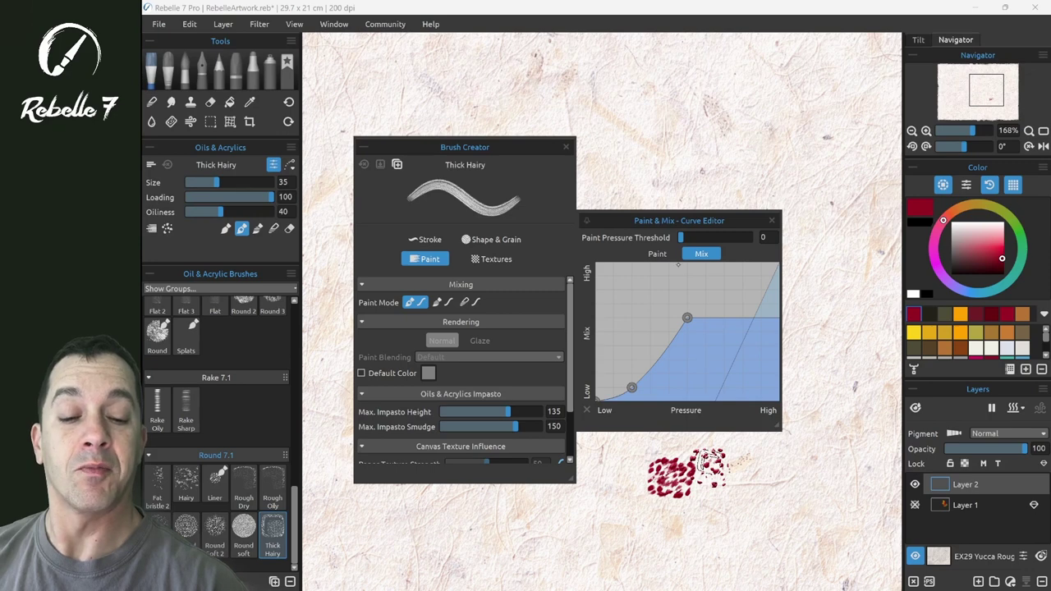
pyautogui.click(657, 254)
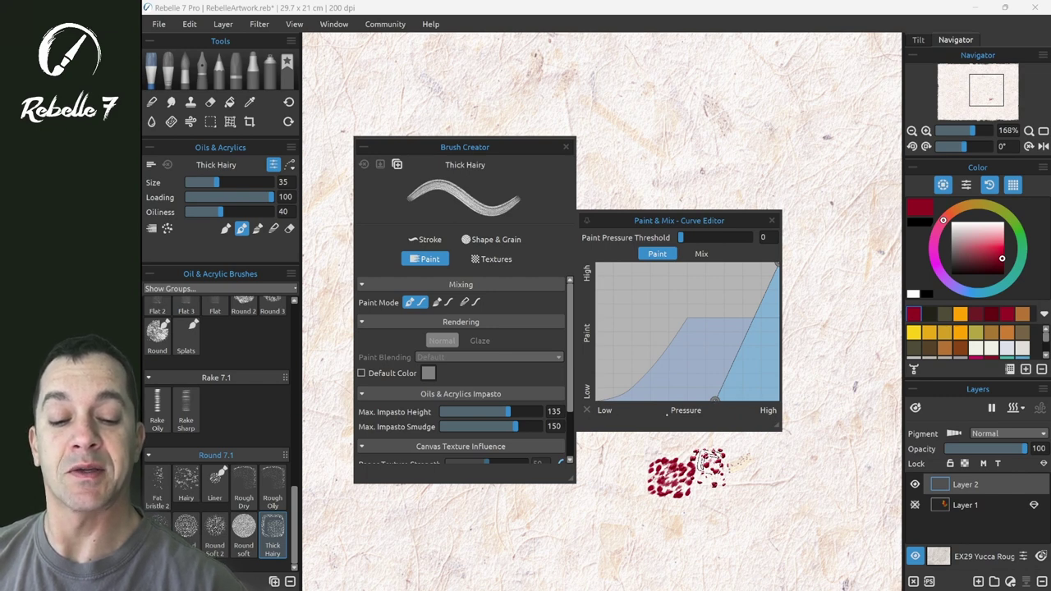
pyautogui.moveTo(711, 465); pyautogui.dragTo(720, 470)
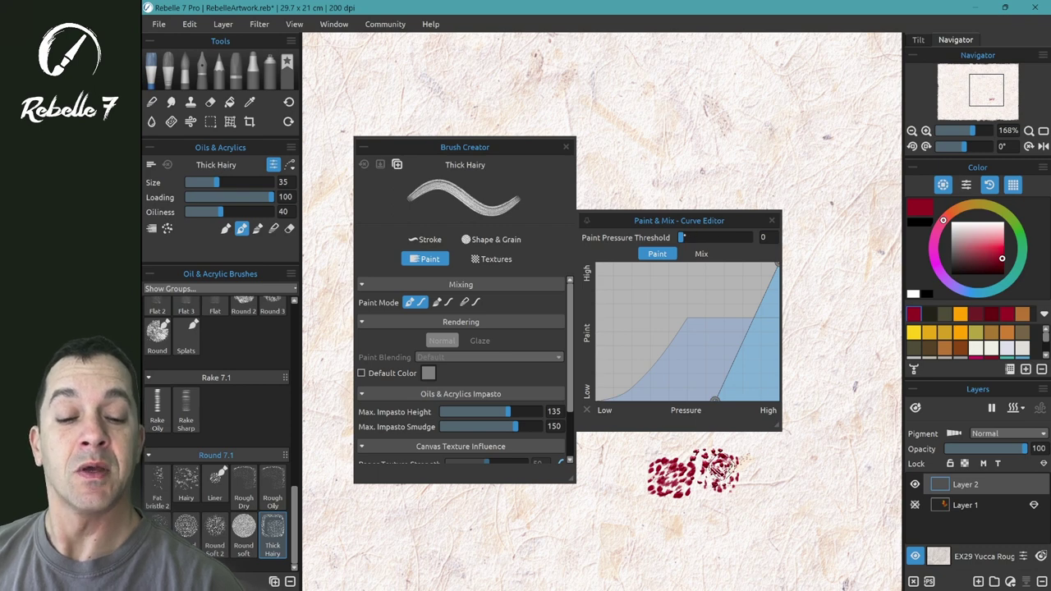
# Step: Set the Paint Pressure Threshold to 20 and test it with dark red strokes in the upper right of the canvas
pyautogui.moveTo(685, 236); pyautogui.dragTo(686, 238)
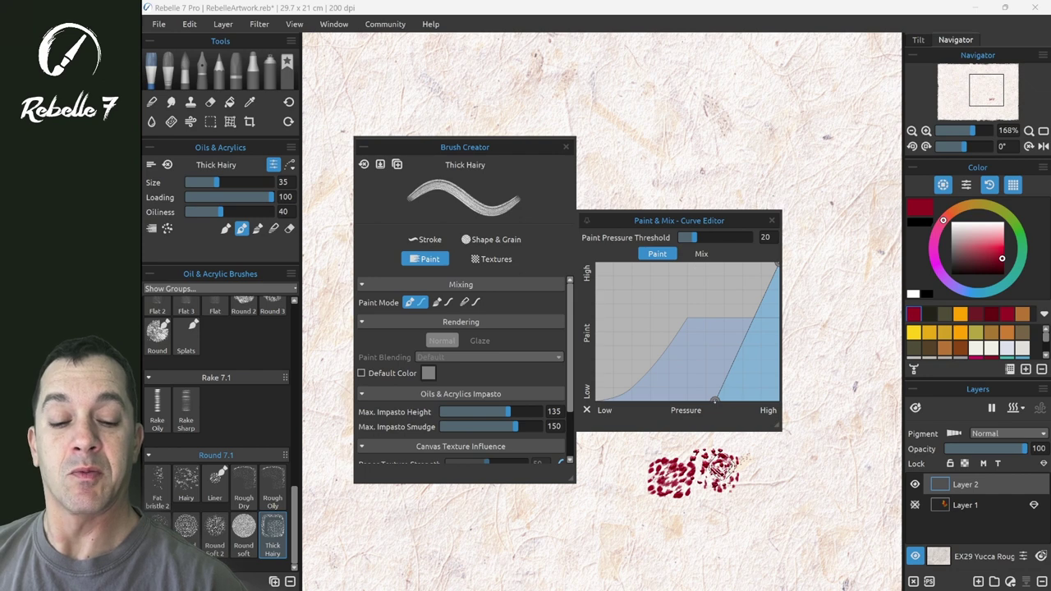
pyautogui.moveTo(609, 156)
pyautogui.mouseDown()
pyautogui.moveTo(776, 144)
pyautogui.moveTo(758, 154)
pyautogui.moveTo(780, 149)
pyautogui.moveTo(823, 169)
pyautogui.moveTo(850, 210)
pyautogui.moveTo(817, 358)
pyautogui.moveTo(811, 244)
pyautogui.moveTo(779, 165)
pyautogui.moveTo(638, 148)
pyautogui.moveTo(642, 102)
pyautogui.moveTo(716, 84)
pyautogui.moveTo(674, 154)
pyautogui.moveTo(722, 110)
pyautogui.moveTo(723, 133)
pyautogui.moveTo(771, 104)
pyautogui.moveTo(708, 153)
pyautogui.moveTo(788, 97)
pyautogui.moveTo(761, 152)
pyautogui.moveTo(773, 161)
pyautogui.moveTo(842, 135)
pyautogui.moveTo(684, 134)
pyautogui.moveTo(715, 81)
pyautogui.moveTo(679, 107)
pyautogui.moveTo(706, 119)
pyautogui.mouseUp()
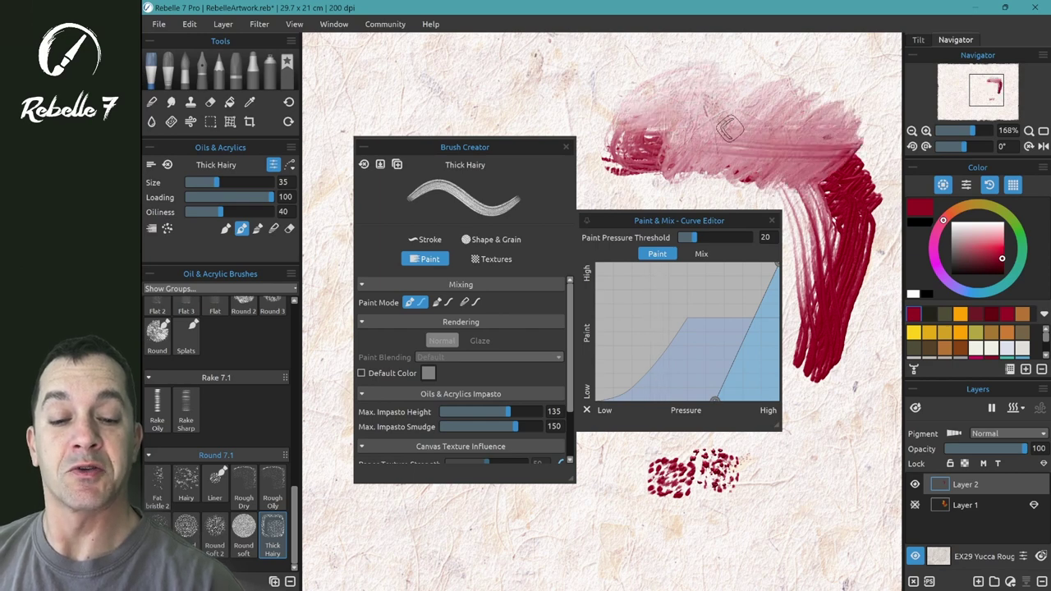
pyautogui.click(701, 254)
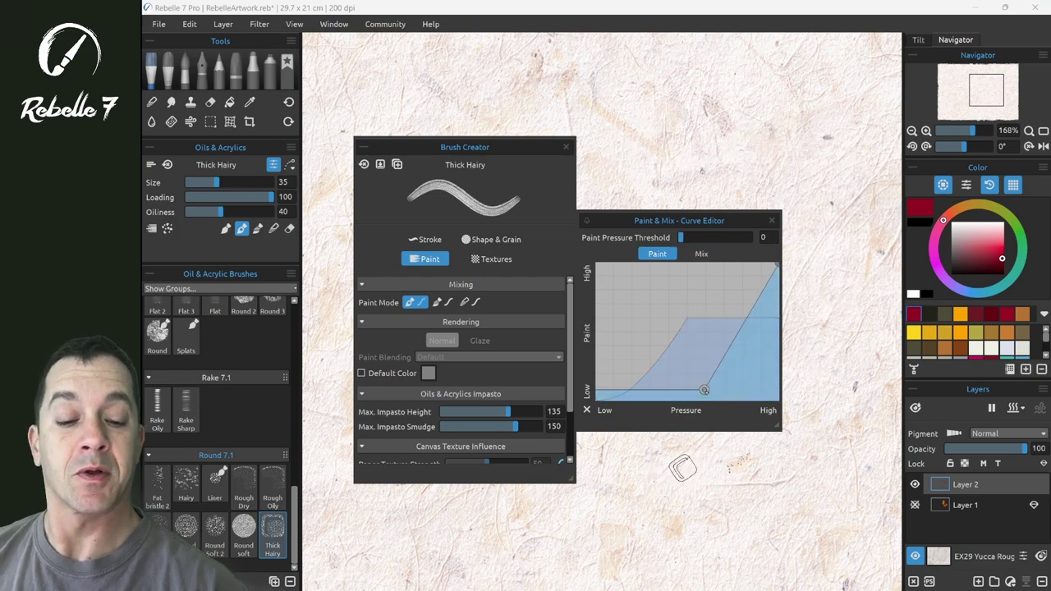
# Step: Flatten the Paint curve near its highest level and the Mix curve at its lowest level
pyautogui.moveTo(703, 390); pyautogui.dragTo(705, 460)
pyautogui.moveTo(776, 266); pyautogui.dragTo(697, 266)
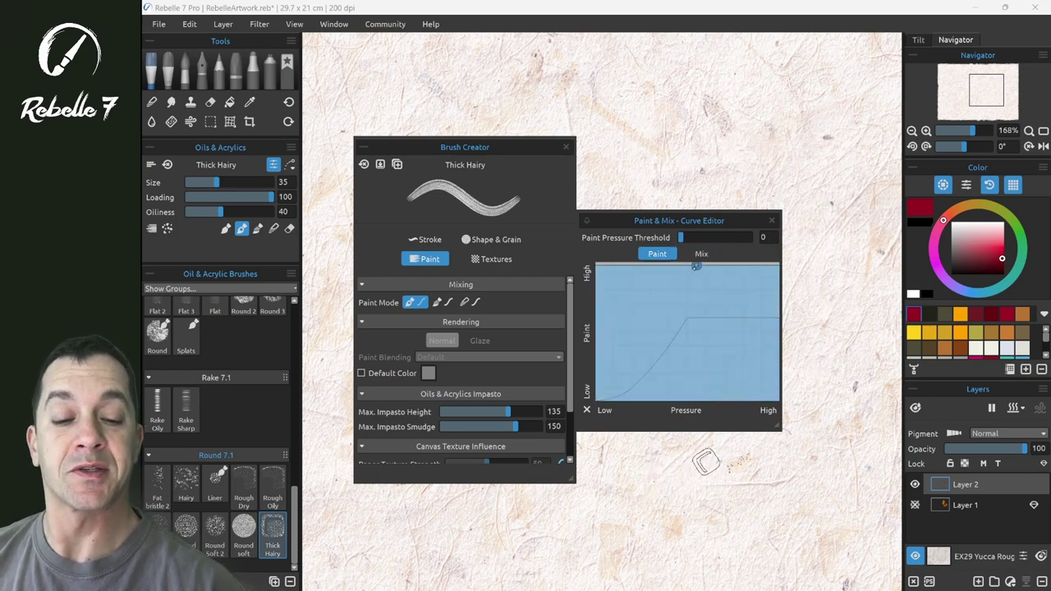
pyautogui.click(701, 254)
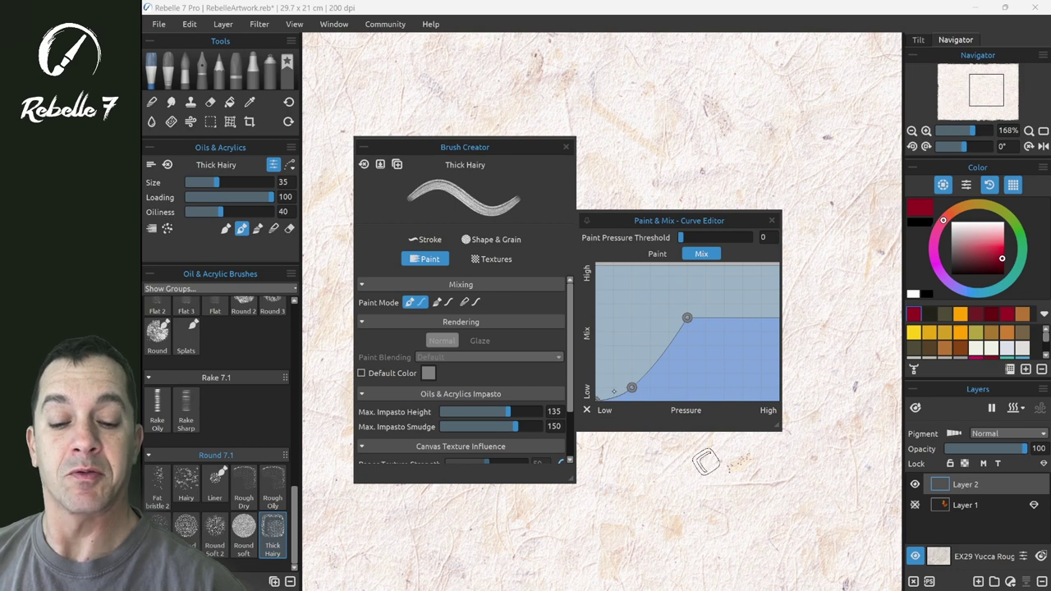
pyautogui.moveTo(632, 387); pyautogui.dragTo(627, 437)
pyautogui.moveTo(687, 317); pyautogui.dragTo(693, 403)
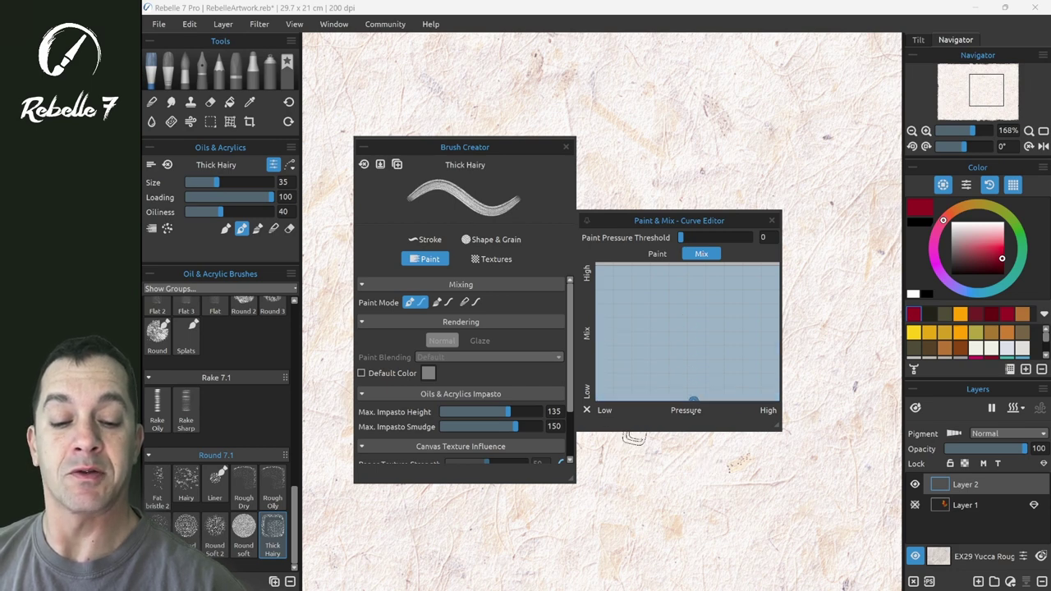
pyautogui.click(657, 254)
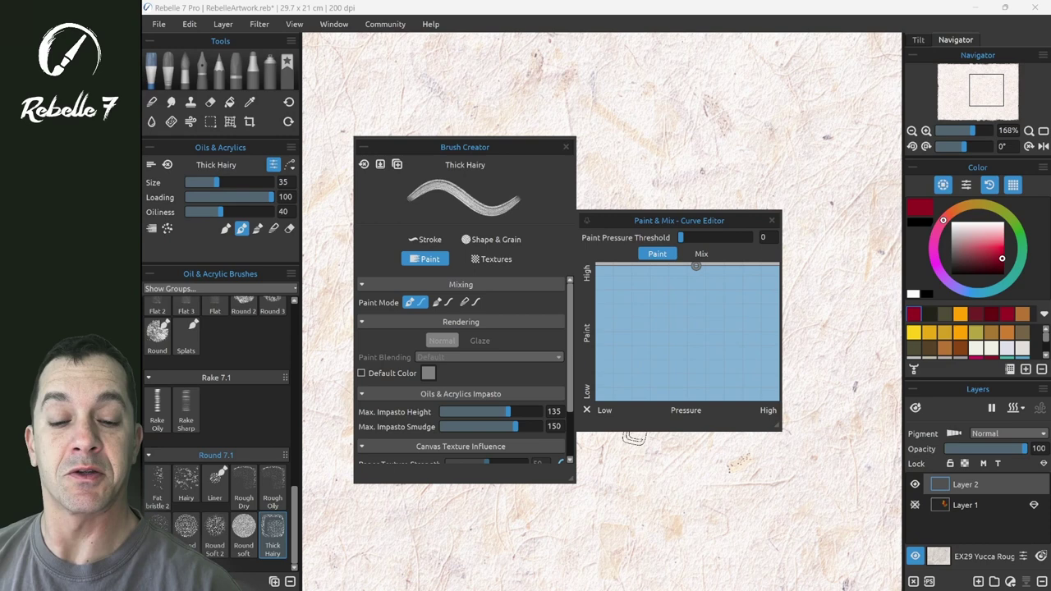
# Step: Paint three dark red test strokes with the flat Paint curve near high, at about half, and near low
pyautogui.moveTo(606, 138)
pyautogui.mouseDown()
pyautogui.moveTo(749, 100)
pyautogui.moveTo(770, 119)
pyautogui.moveTo(670, 151)
pyautogui.moveTo(774, 141)
pyautogui.moveTo(840, 150)
pyautogui.moveTo(831, 184)
pyautogui.moveTo(844, 210)
pyautogui.moveTo(839, 325)
pyautogui.mouseUp()
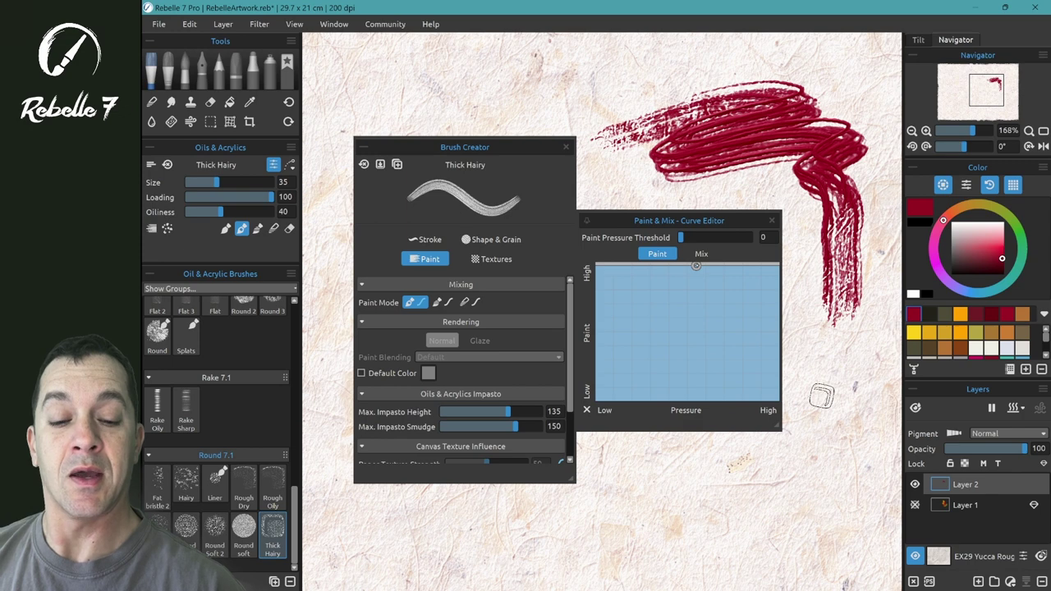
pyautogui.moveTo(696, 265); pyautogui.dragTo(697, 331)
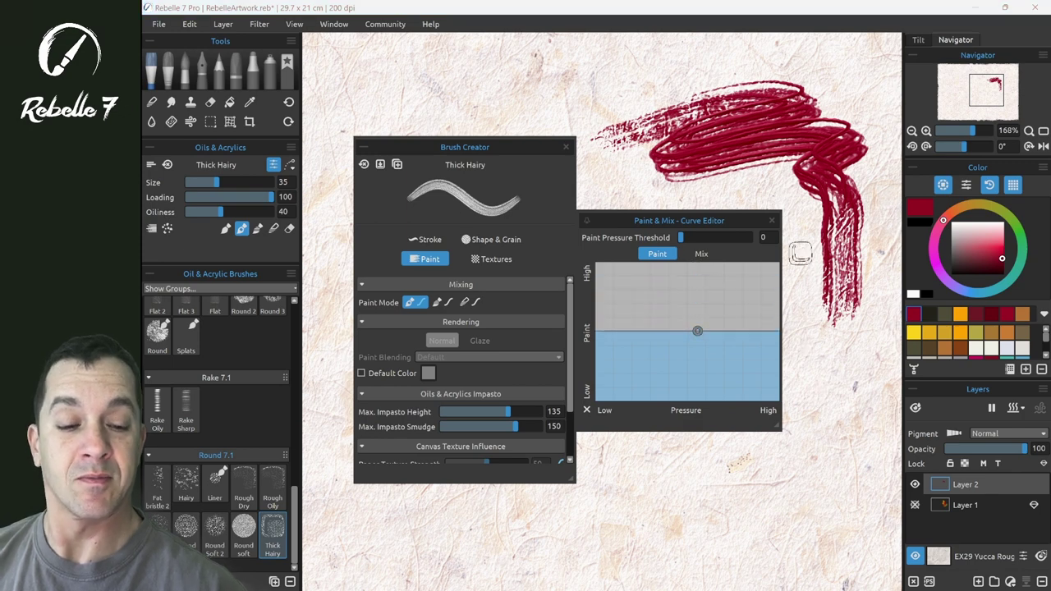
pyautogui.moveTo(798, 248)
pyautogui.mouseDown()
pyautogui.moveTo(817, 362)
pyautogui.moveTo(874, 398)
pyautogui.moveTo(824, 450)
pyautogui.moveTo(858, 422)
pyautogui.mouseUp()
pyautogui.moveTo(697, 331); pyautogui.dragTo(700, 391)
pyautogui.moveTo(591, 503)
pyautogui.mouseDown()
pyautogui.moveTo(720, 473)
pyautogui.moveTo(725, 491)
pyautogui.moveTo(775, 499)
pyautogui.moveTo(772, 529)
pyautogui.moveTo(832, 525)
pyautogui.moveTo(723, 513)
pyautogui.mouseUp()
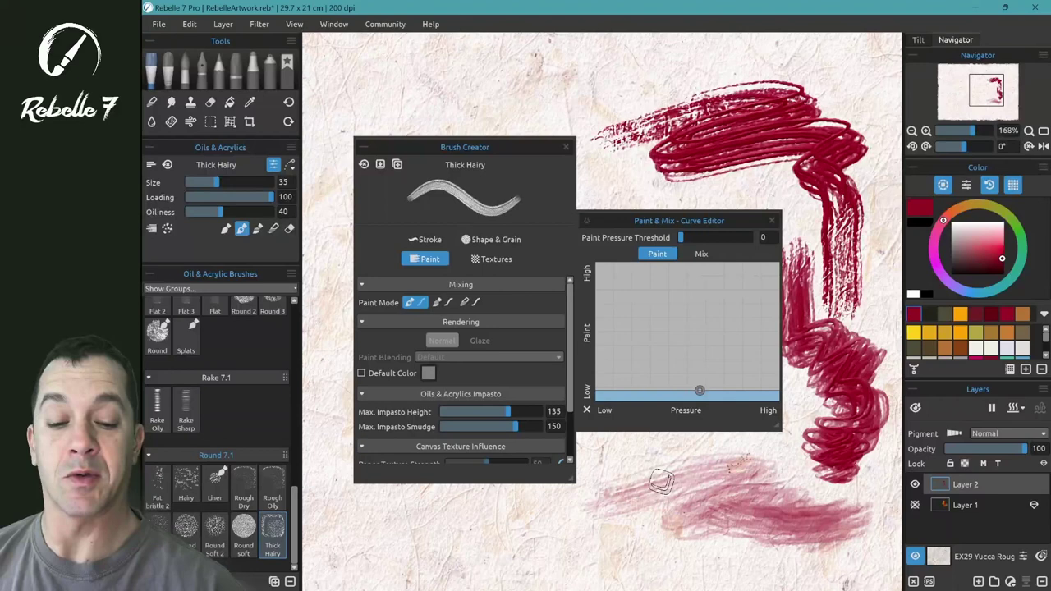
# Step: Reshape the Paint curve into a straight diagonal from low to high and paint a long horizontal stroke along the canvas's upper edge
pyautogui.moveTo(700, 391); pyautogui.dragTo(680, 285)
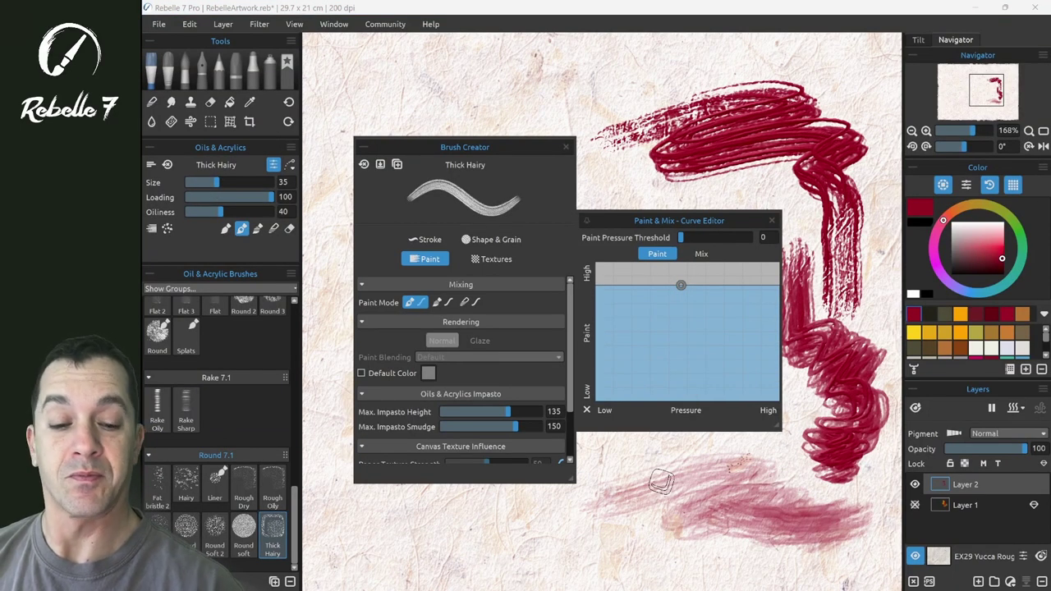
pyautogui.moveTo(681, 284); pyautogui.dragTo(725, 287)
pyautogui.moveTo(641, 287)
pyautogui.mouseDown()
pyautogui.moveTo(641, 339)
pyautogui.moveTo(598, 397)
pyautogui.mouseUp()
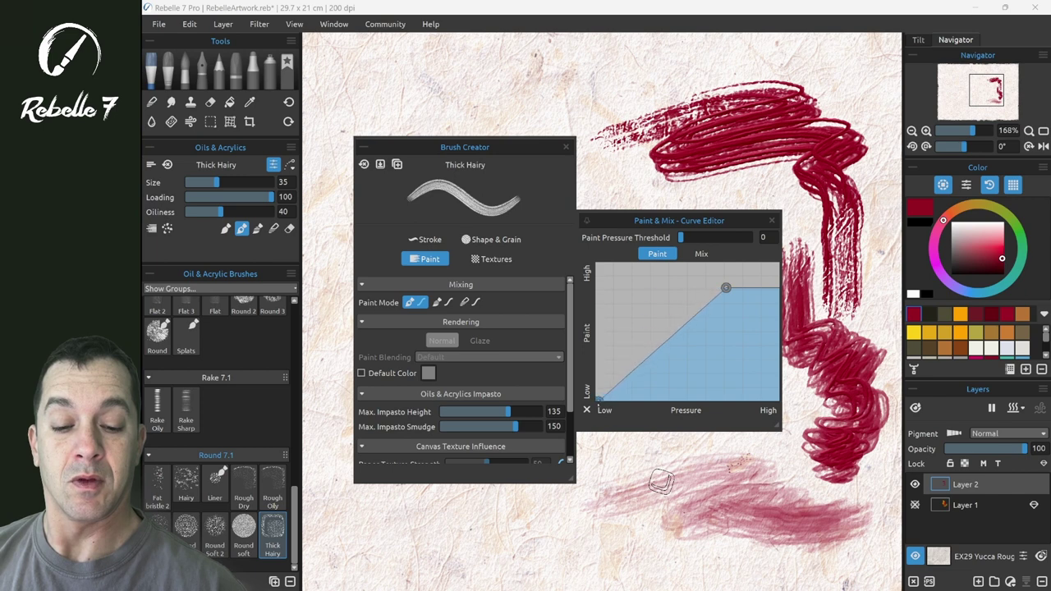
pyautogui.moveTo(725, 288); pyautogui.dragTo(772, 272)
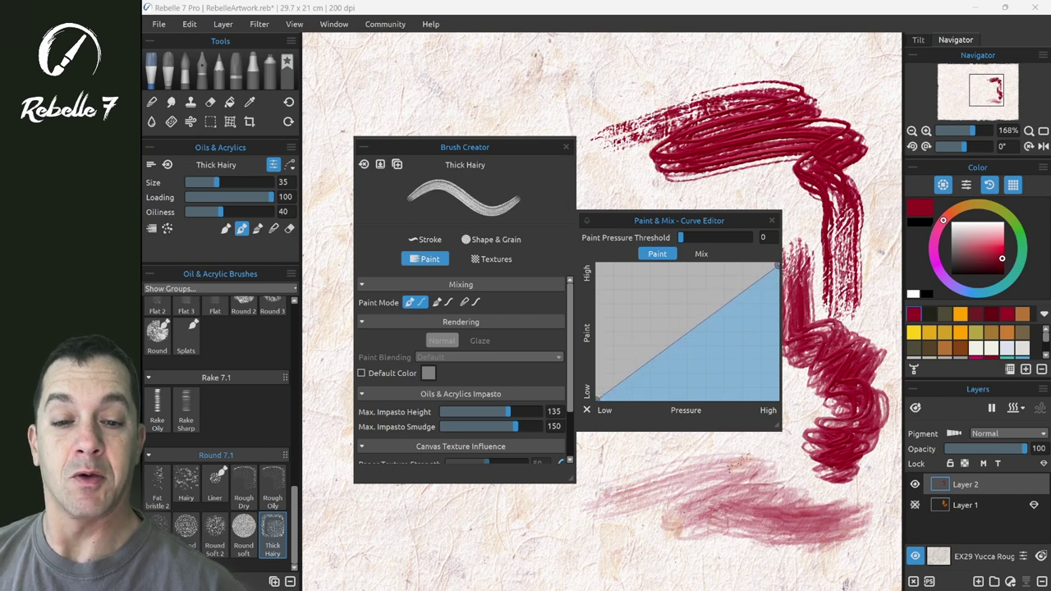
pyautogui.moveTo(324, 83)
pyautogui.mouseDown()
pyautogui.moveTo(502, 86)
pyautogui.moveTo(793, 60)
pyautogui.mouseUp()
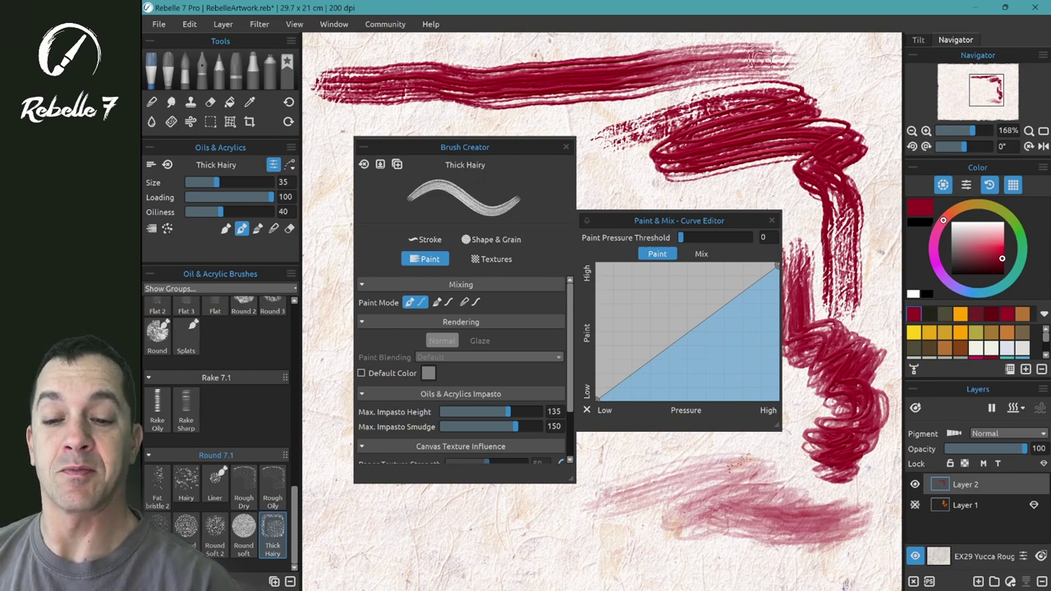
# Step: Move the brush settings clear of the lower canvas and paint two horizontal dark red strokes there
pyautogui.moveTo(464, 147); pyautogui.dragTo(417, 52)
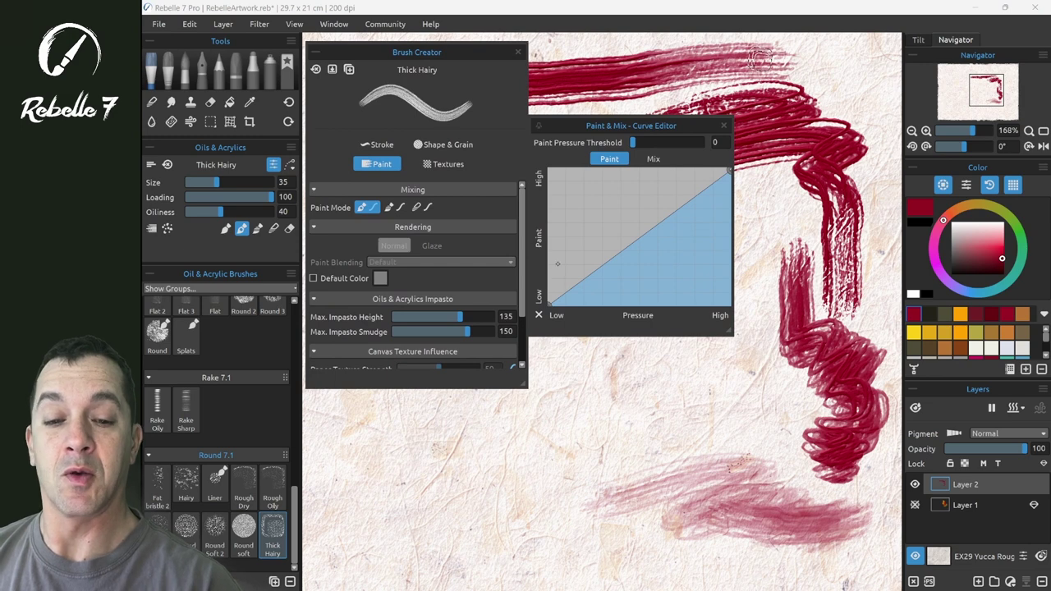
pyautogui.moveTo(345, 439); pyautogui.dragTo(739, 415)
pyautogui.moveTo(403, 485)
pyautogui.mouseDown()
pyautogui.moveTo(560, 484)
pyautogui.moveTo(711, 456)
pyautogui.mouseUp()
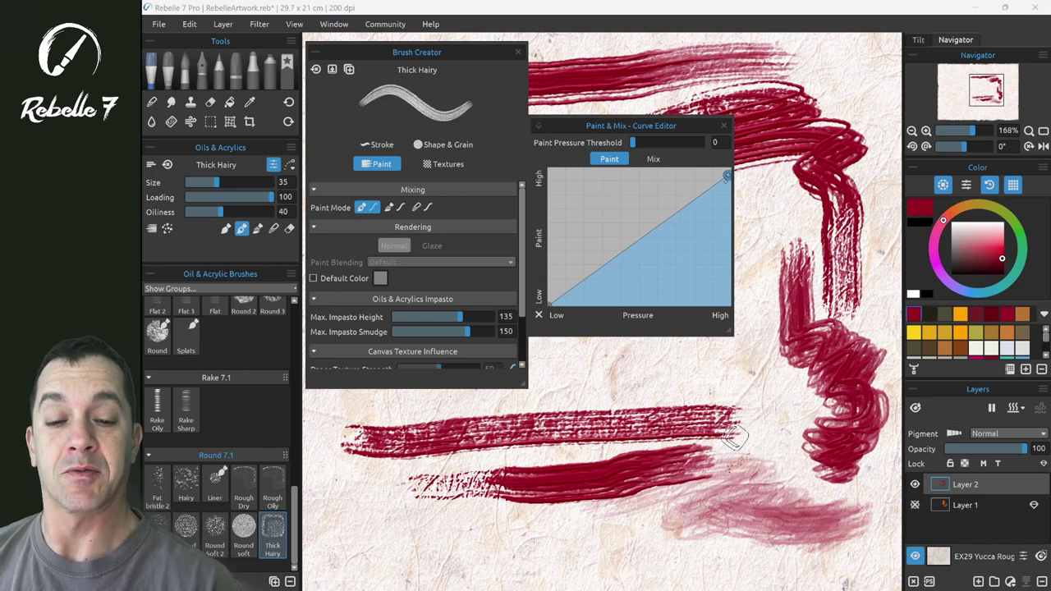
# Step: Lower the Paint curve to zero, raise the flat Mix curve slightly above low, and smear vertically across the two lower strokes
pyautogui.moveTo(716, 179); pyautogui.dragTo(652, 306)
pyautogui.click(653, 158)
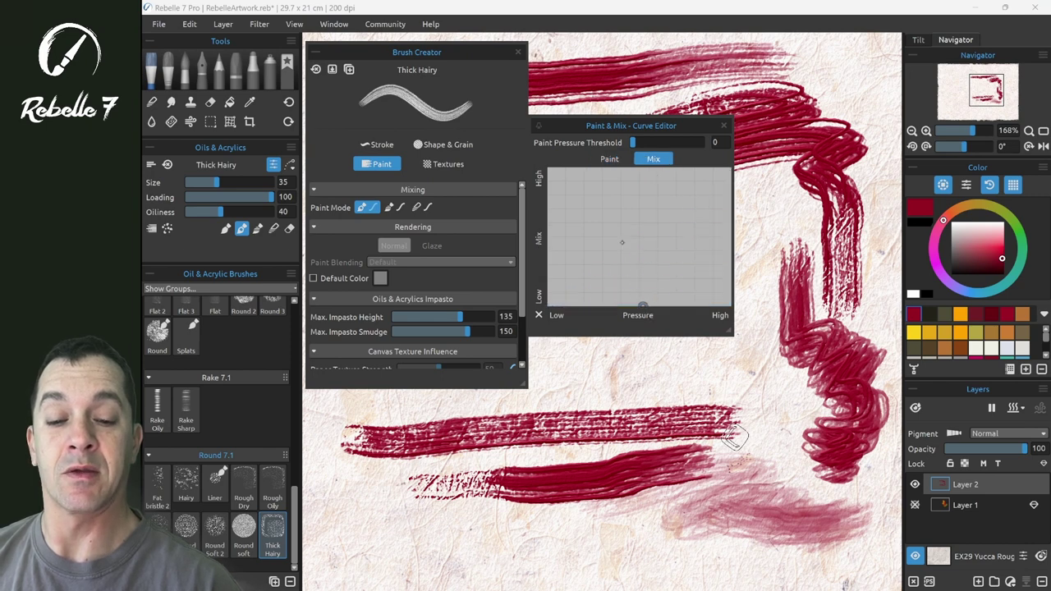
pyautogui.moveTo(642, 305); pyautogui.dragTo(646, 289)
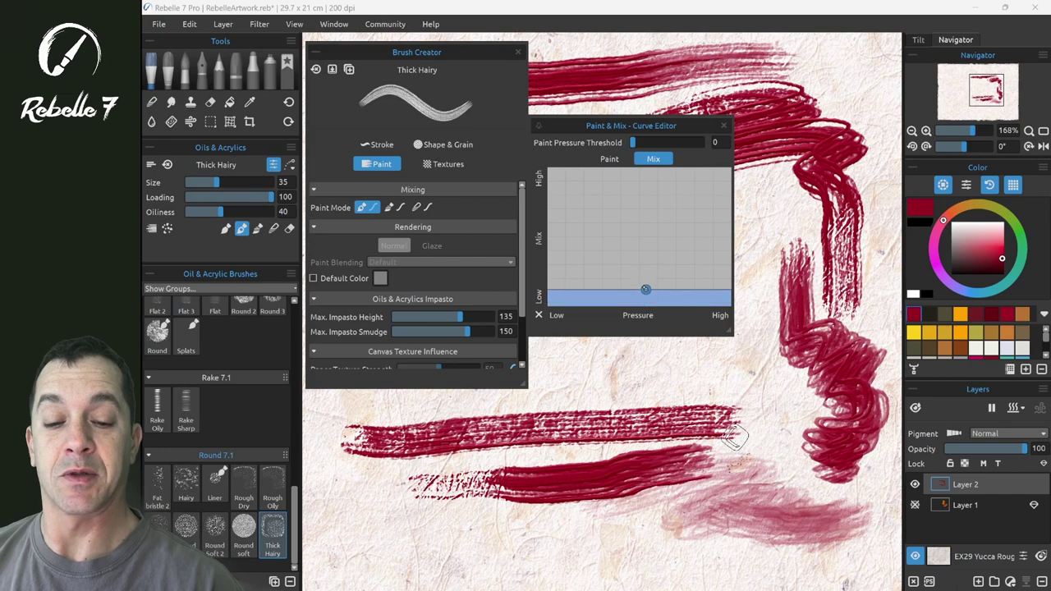
pyautogui.press('Tab')
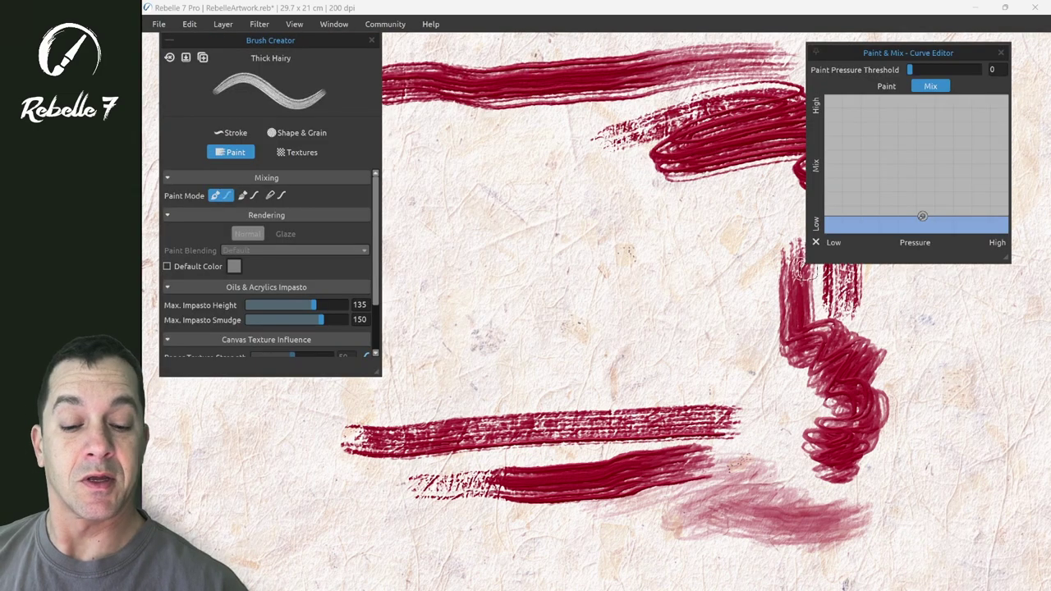
pyautogui.moveTo(589, 521); pyautogui.dragTo(608, 339)
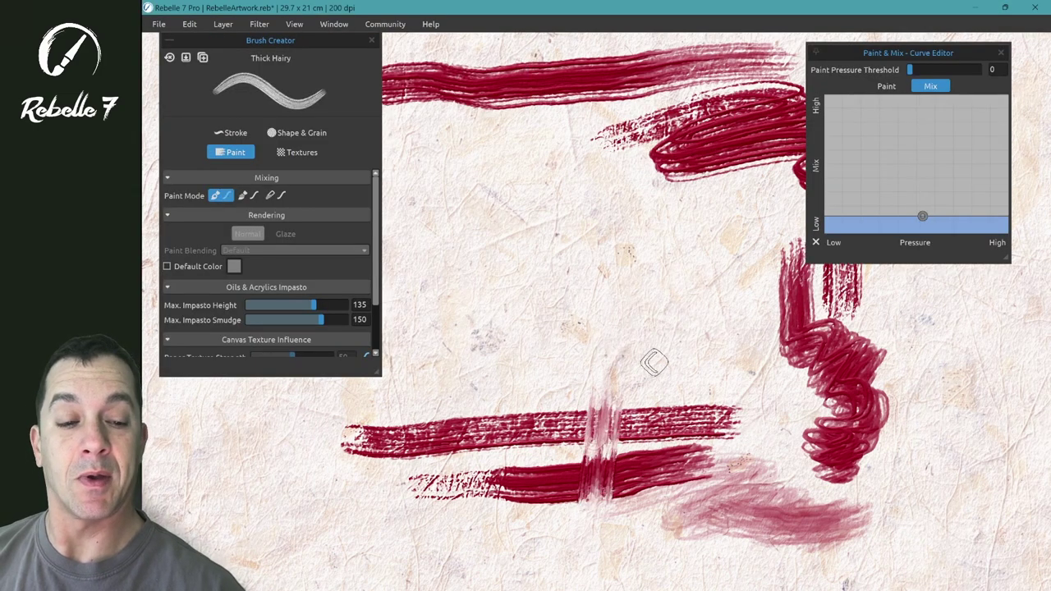
# Step: Smear vertically across the horizontal strokes with the flat Mix curve at about half, and again with it near high
pyautogui.moveTo(922, 217); pyautogui.dragTo(922, 162)
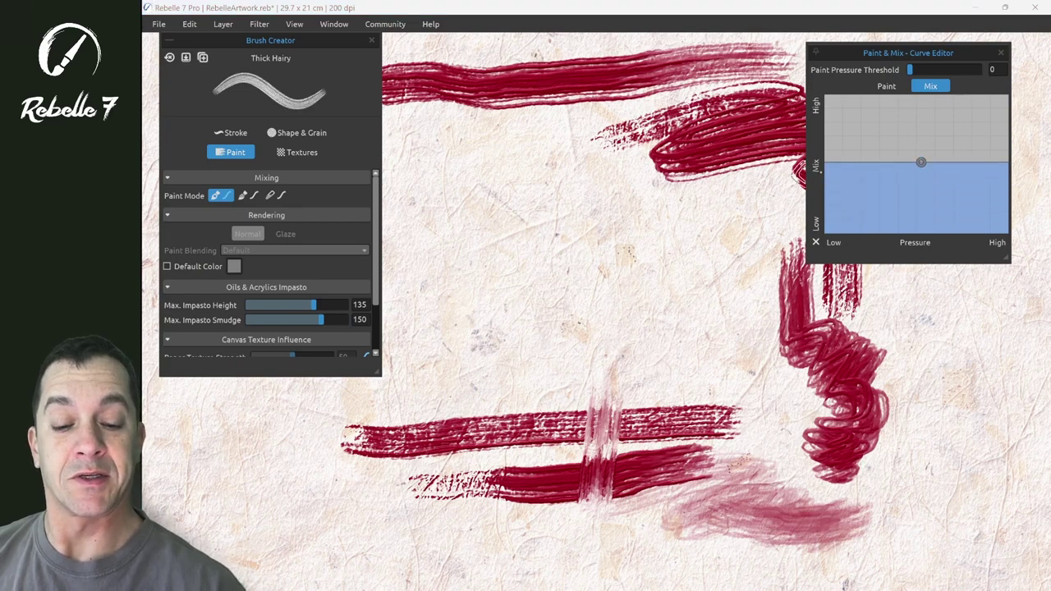
pyautogui.moveTo(540, 526); pyautogui.dragTo(577, 230)
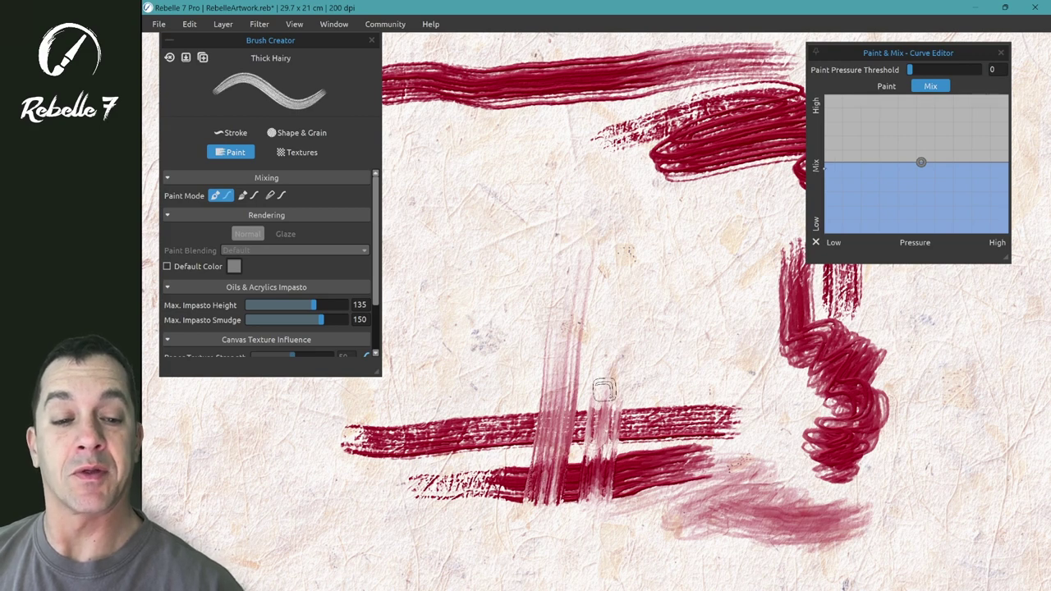
pyautogui.moveTo(920, 161); pyautogui.dragTo(926, 103)
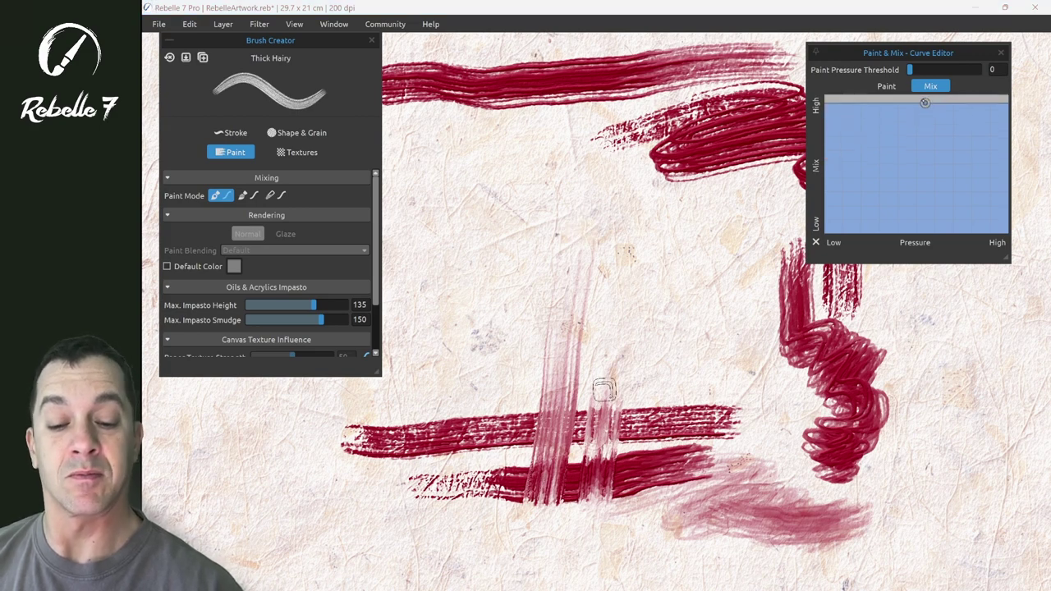
pyautogui.moveTo(469, 538)
pyautogui.mouseDown()
pyautogui.moveTo(494, 390)
pyautogui.moveTo(514, 89)
pyautogui.mouseUp()
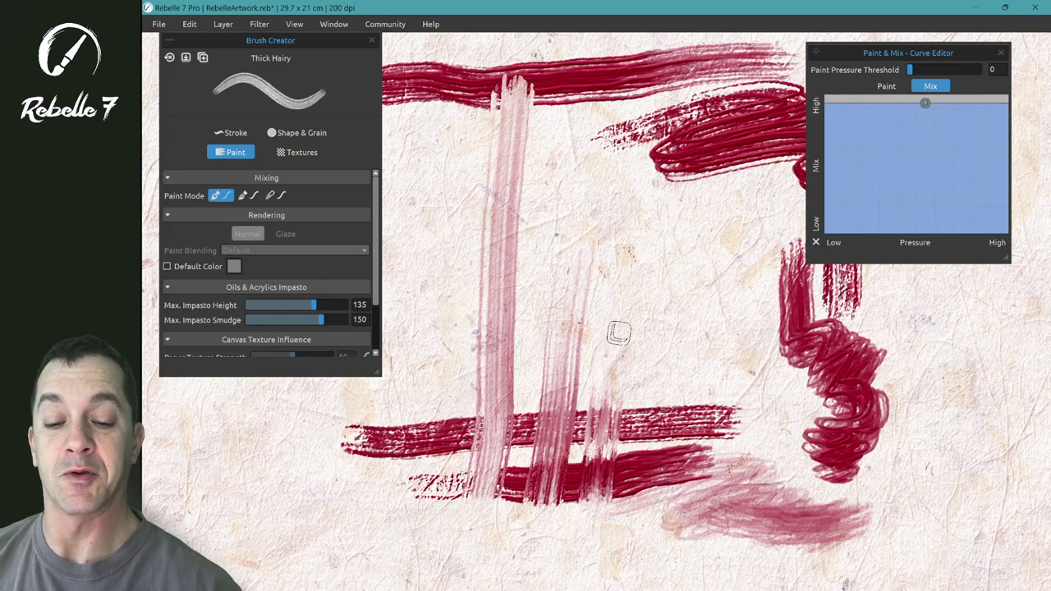
# Step: Raise the Paint curve slightly above low and paint a soft dark red patch on the blank area between the strokes
pyautogui.scroll(-5, 685, 501)
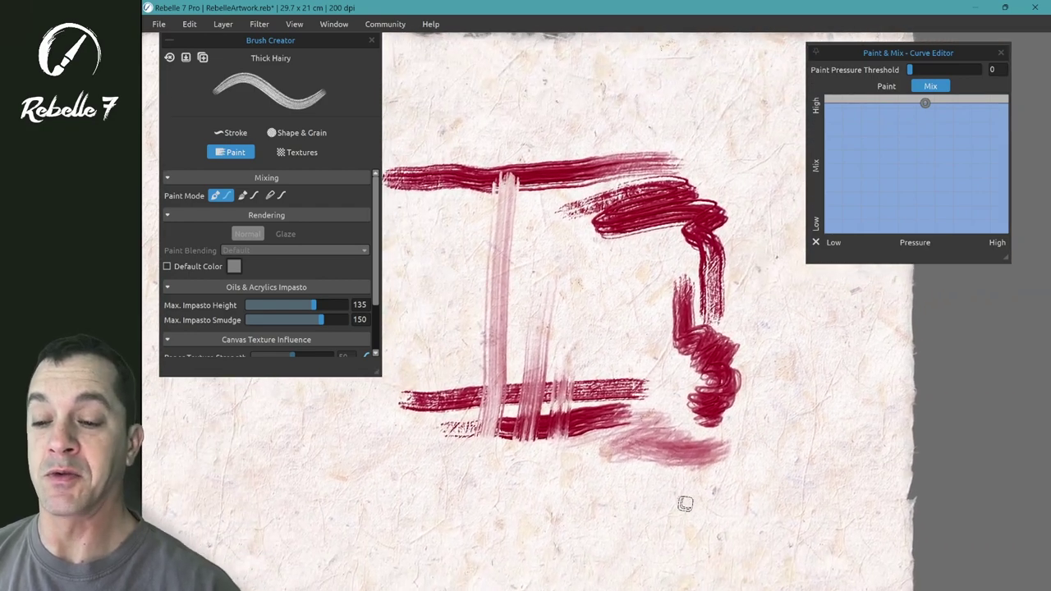
pyautogui.scroll(1, 685, 504)
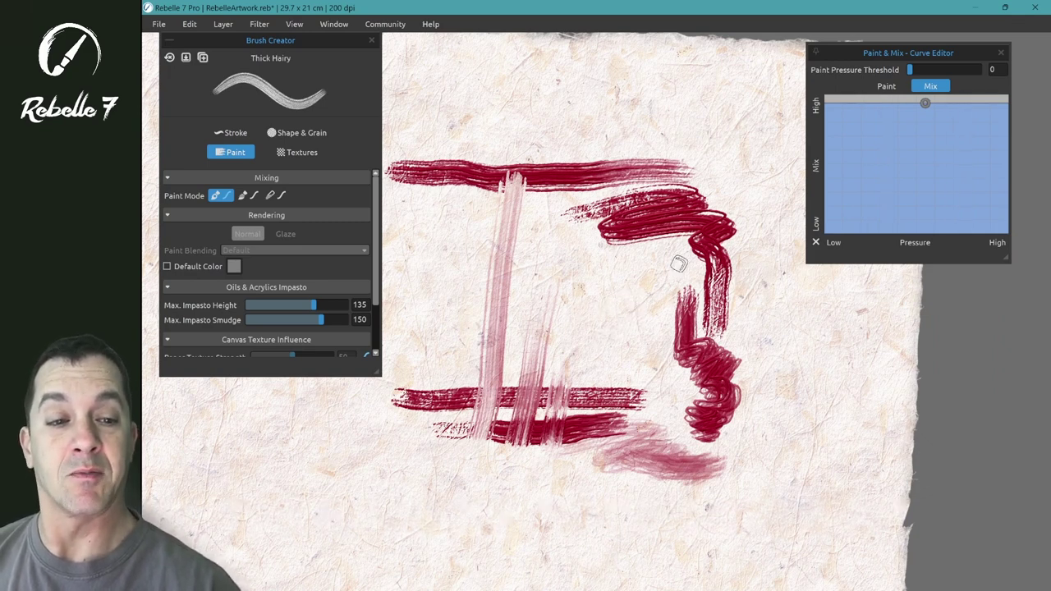
pyautogui.click(887, 86)
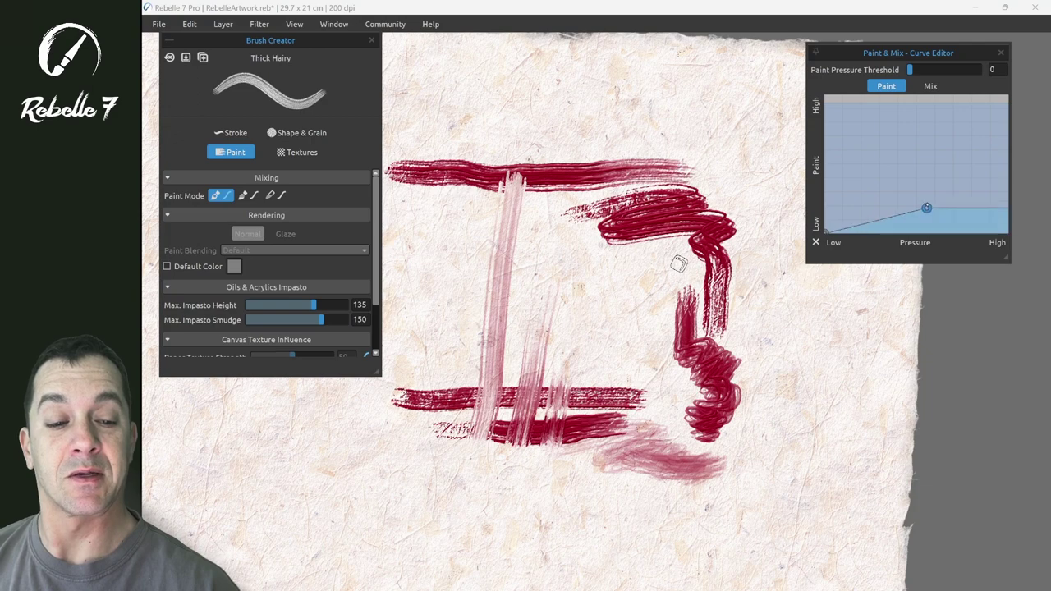
pyautogui.moveTo(612, 271)
pyautogui.mouseDown()
pyautogui.moveTo(592, 302)
pyautogui.moveTo(621, 320)
pyautogui.moveTo(637, 353)
pyautogui.mouseUp()
# Step: Change the paint colour to blue and paint a thick horizontal stroke just below the lower dark red strokes
pyautogui.press('F6')
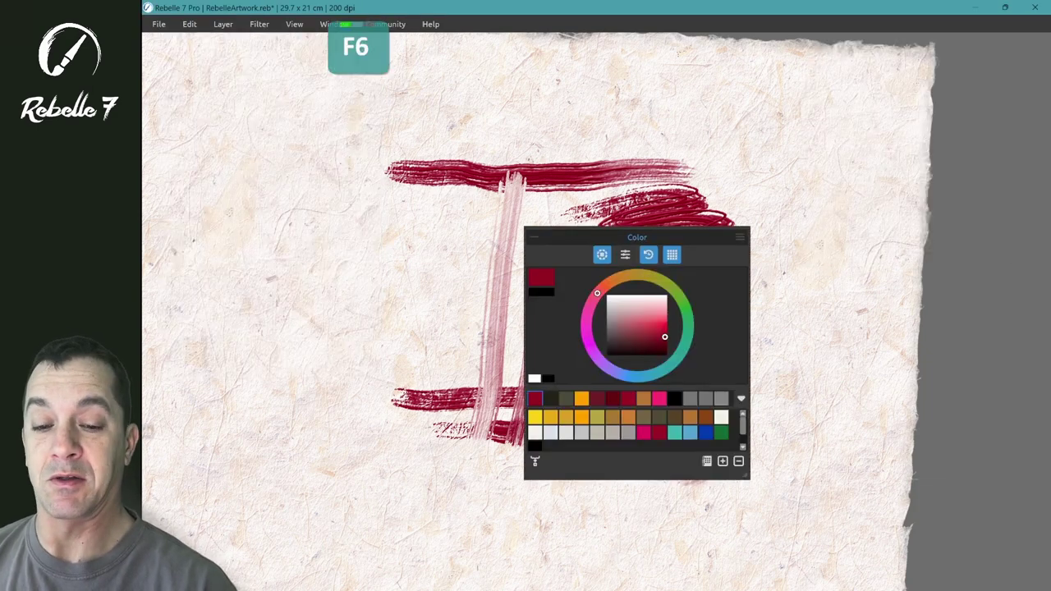
pyautogui.click(705, 432)
pyautogui.press('F6')
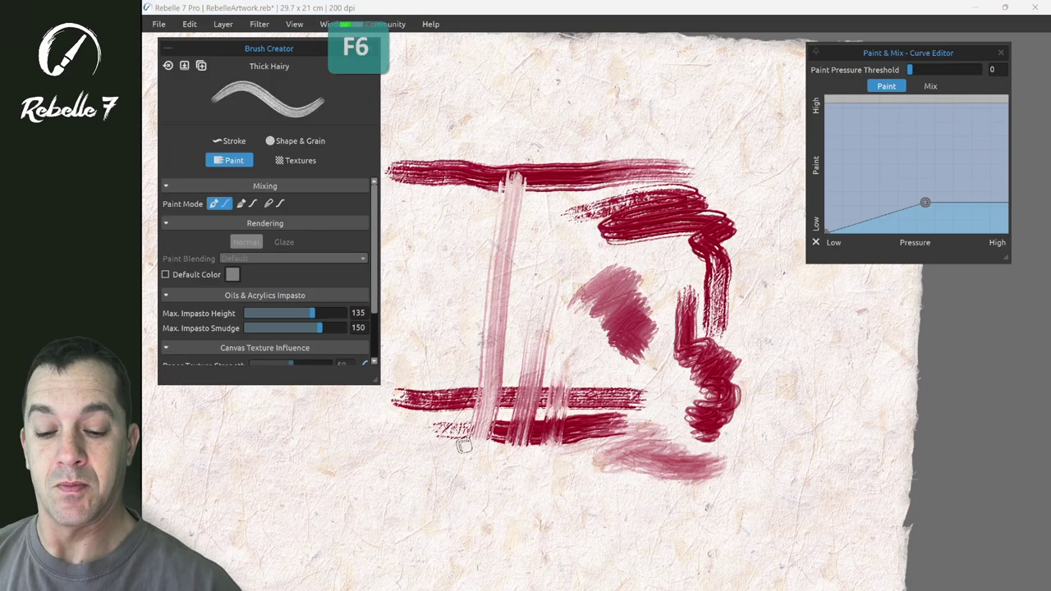
pyautogui.moveTo(437, 455)
pyautogui.mouseDown()
pyautogui.moveTo(595, 457)
pyautogui.moveTo(587, 461)
pyautogui.mouseUp()
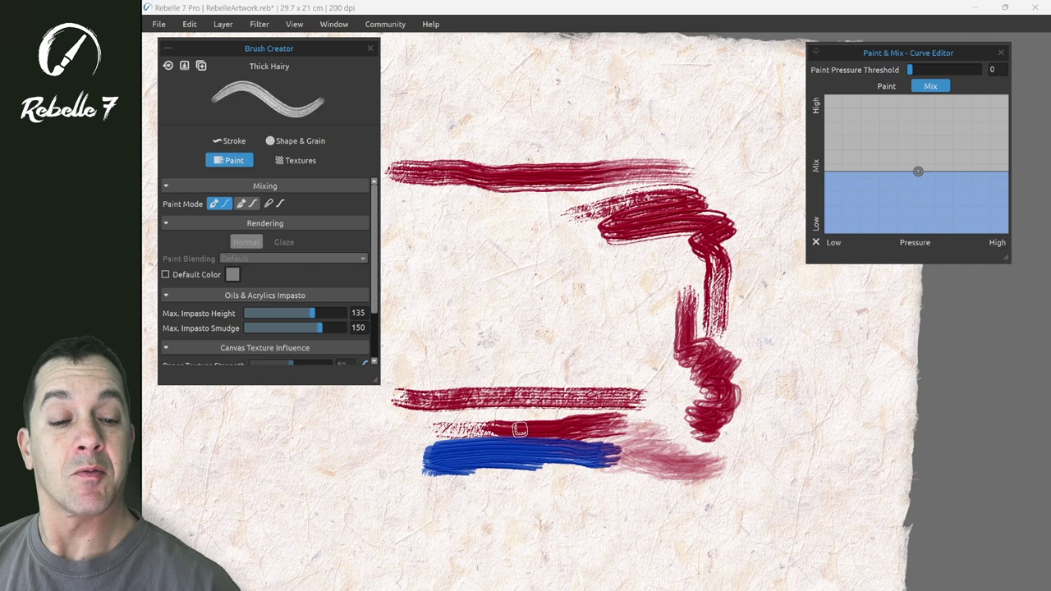
# Step: Smear vertically from the blue stroke through the red strokes with the flat Mix curve near low, at about half, and near high
pyautogui.moveTo(918, 172); pyautogui.dragTo(926, 220)
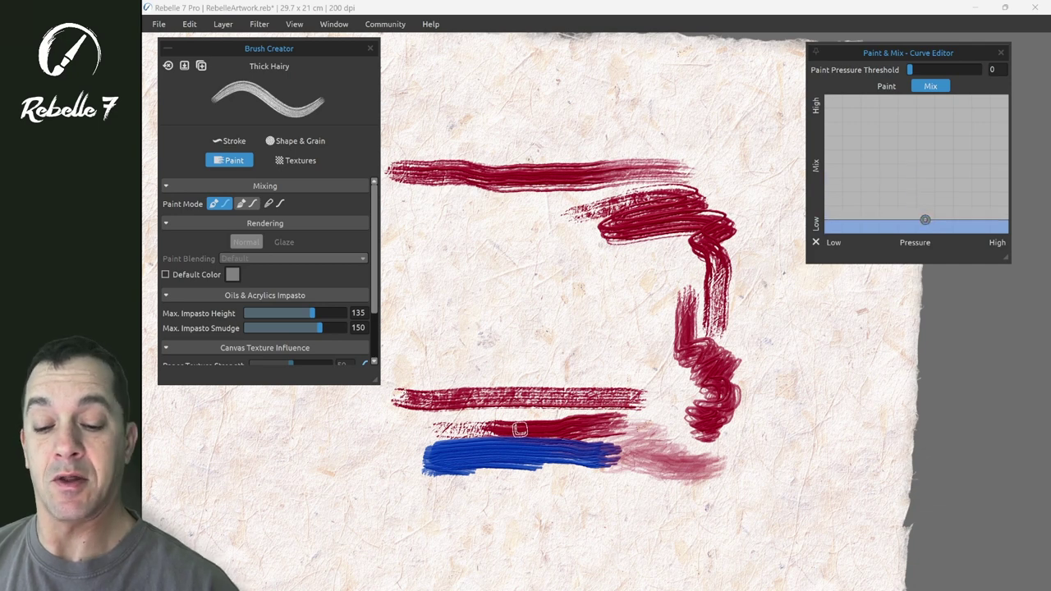
pyautogui.moveTo(501, 466); pyautogui.dragTo(505, 376)
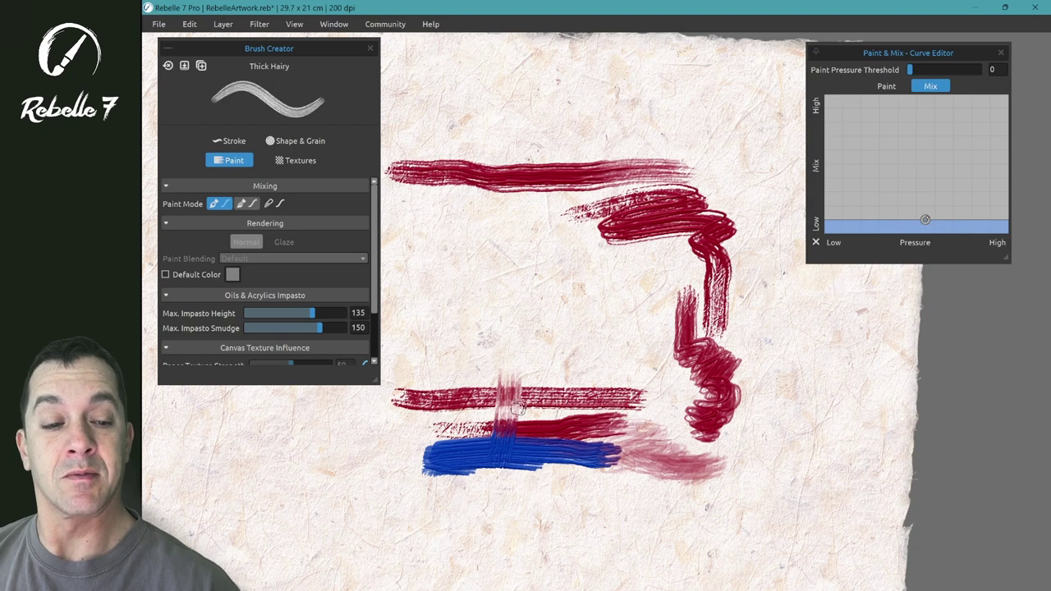
pyautogui.moveTo(532, 461); pyautogui.dragTo(533, 460)
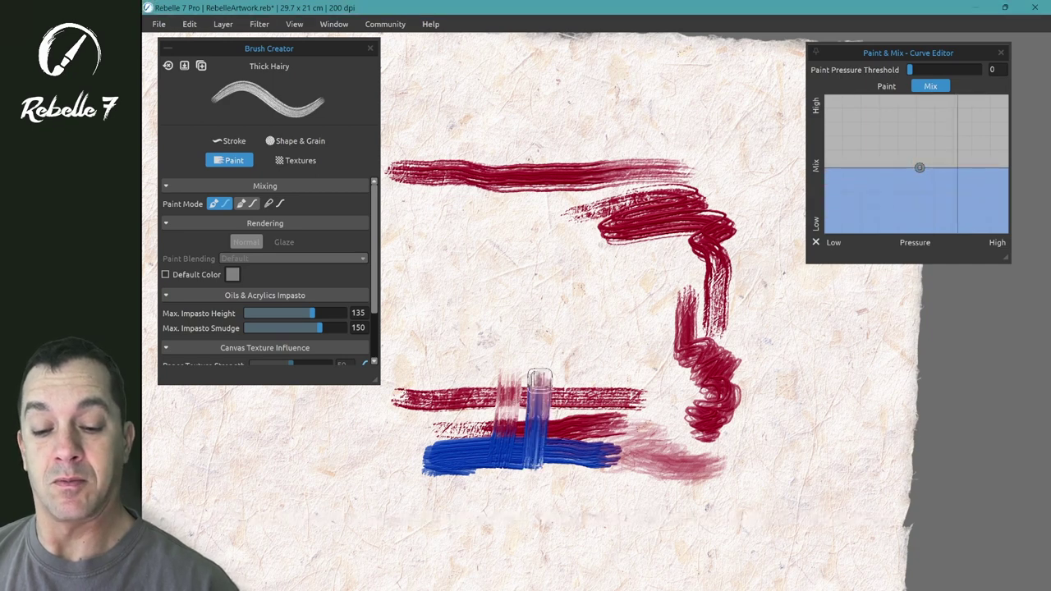
pyautogui.moveTo(539, 379); pyautogui.dragTo(559, 259)
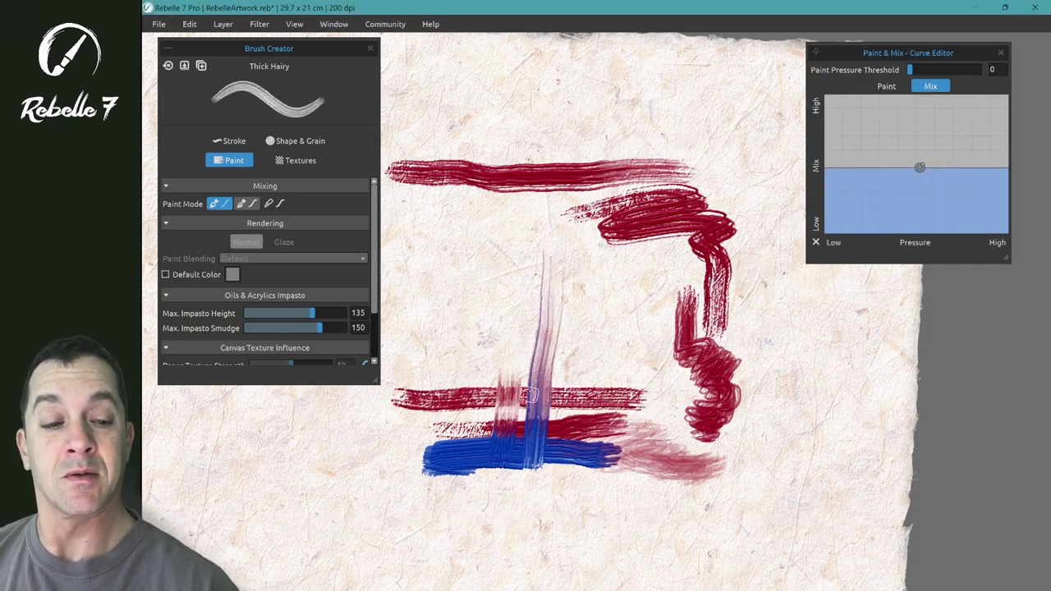
pyautogui.moveTo(920, 168); pyautogui.dragTo(920, 106)
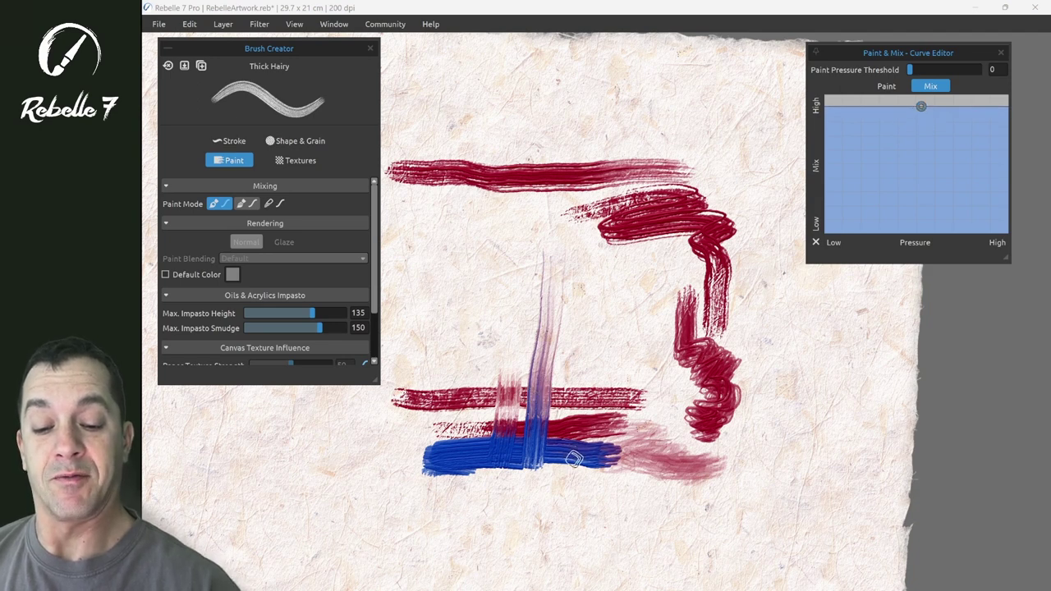
pyautogui.moveTo(574, 460)
pyautogui.mouseDown()
pyautogui.moveTo(586, 333)
pyautogui.moveTo(583, 94)
pyautogui.mouseUp()
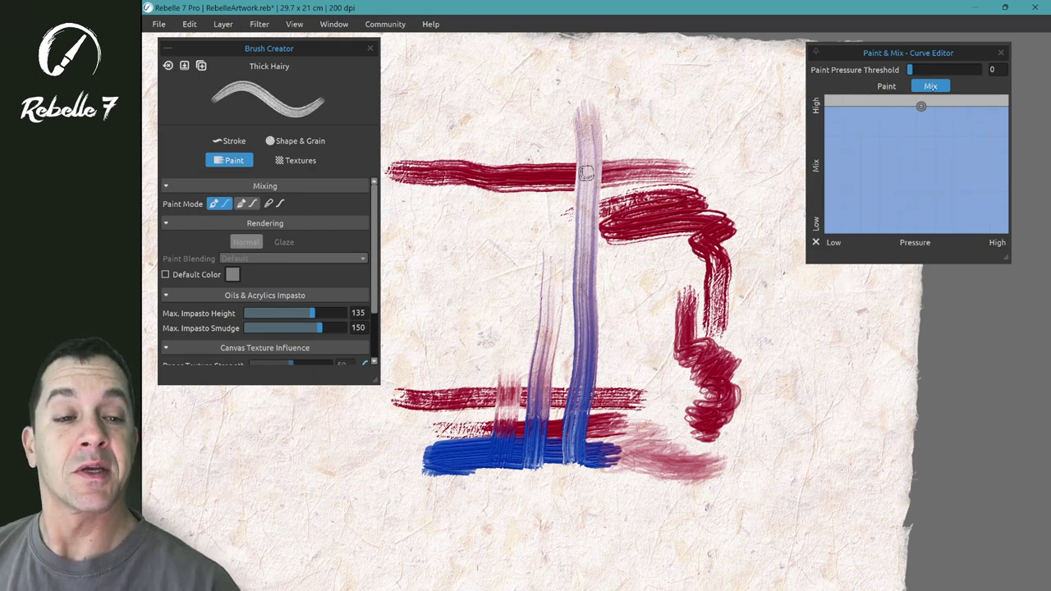
# Step: Flatten the Paint curve just above low, set the Paint Pressure Threshold to 10, and scribble blue over the lower strokes and blank canvas
pyautogui.click(906, 86)
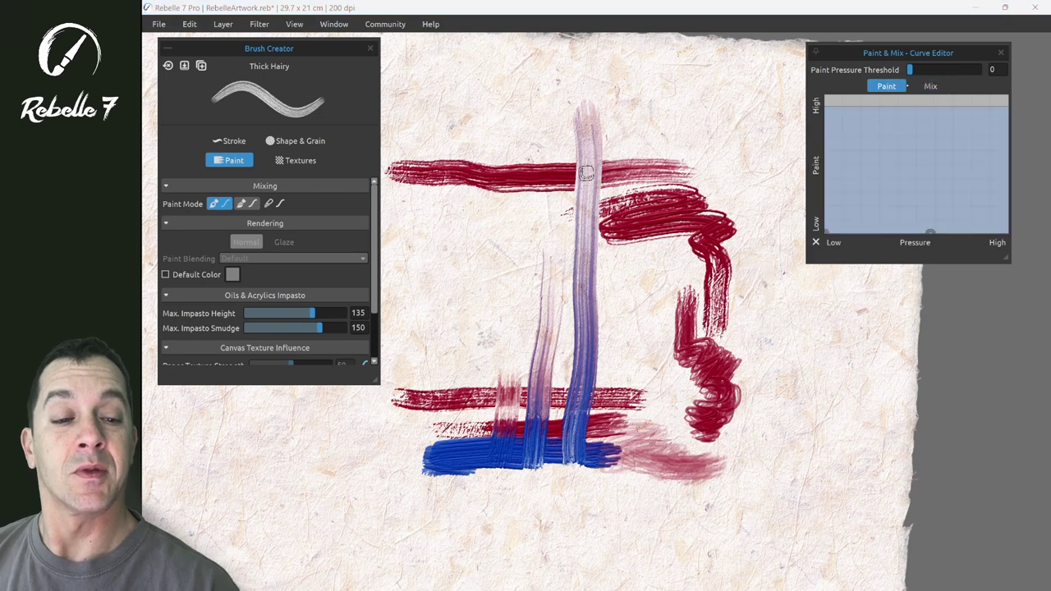
pyautogui.moveTo(929, 233); pyautogui.dragTo(922, 208)
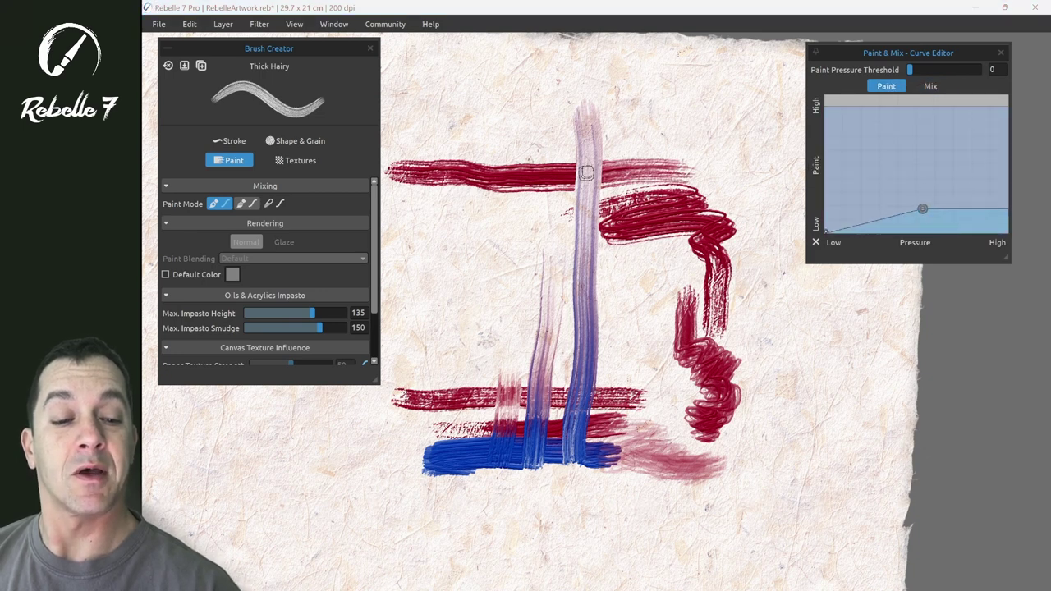
pyautogui.moveTo(826, 232); pyautogui.dragTo(857, 256)
pyautogui.moveTo(922, 208); pyautogui.dragTo(919, 217)
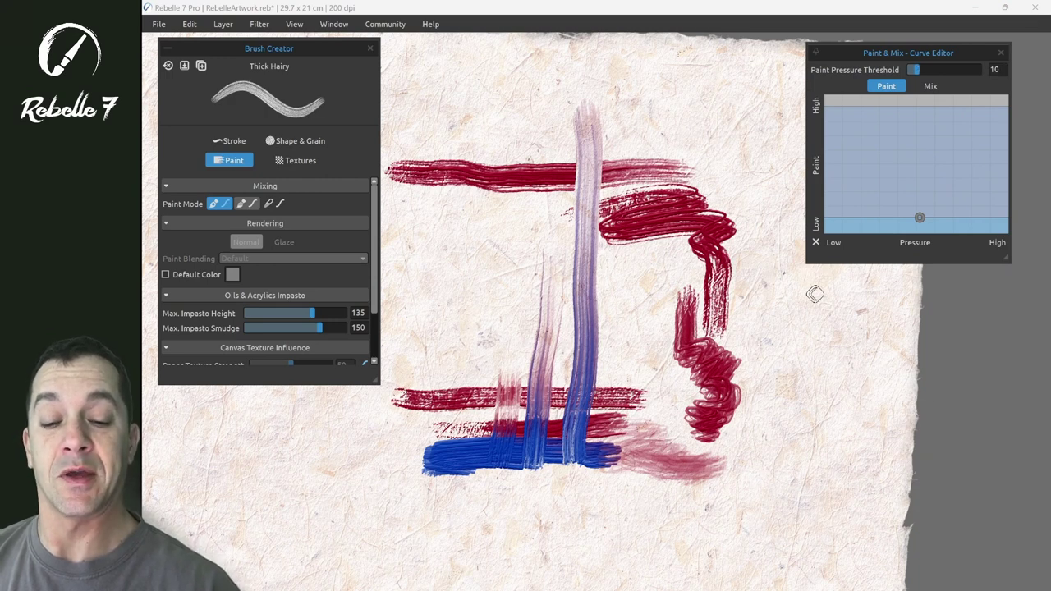
pyautogui.moveTo(420, 295)
pyautogui.mouseDown()
pyautogui.moveTo(497, 251)
pyautogui.moveTo(497, 276)
pyautogui.moveTo(453, 308)
pyautogui.moveTo(490, 302)
pyautogui.moveTo(489, 315)
pyautogui.moveTo(456, 330)
pyautogui.moveTo(494, 333)
pyautogui.moveTo(480, 349)
pyautogui.moveTo(466, 349)
pyautogui.moveTo(468, 339)
pyautogui.moveTo(461, 462)
pyautogui.moveTo(508, 389)
pyautogui.moveTo(541, 376)
pyautogui.moveTo(513, 443)
pyautogui.moveTo(592, 362)
pyautogui.moveTo(567, 450)
pyautogui.moveTo(632, 390)
pyautogui.moveTo(651, 431)
pyautogui.moveTo(705, 434)
pyautogui.moveTo(716, 409)
pyautogui.mouseUp()
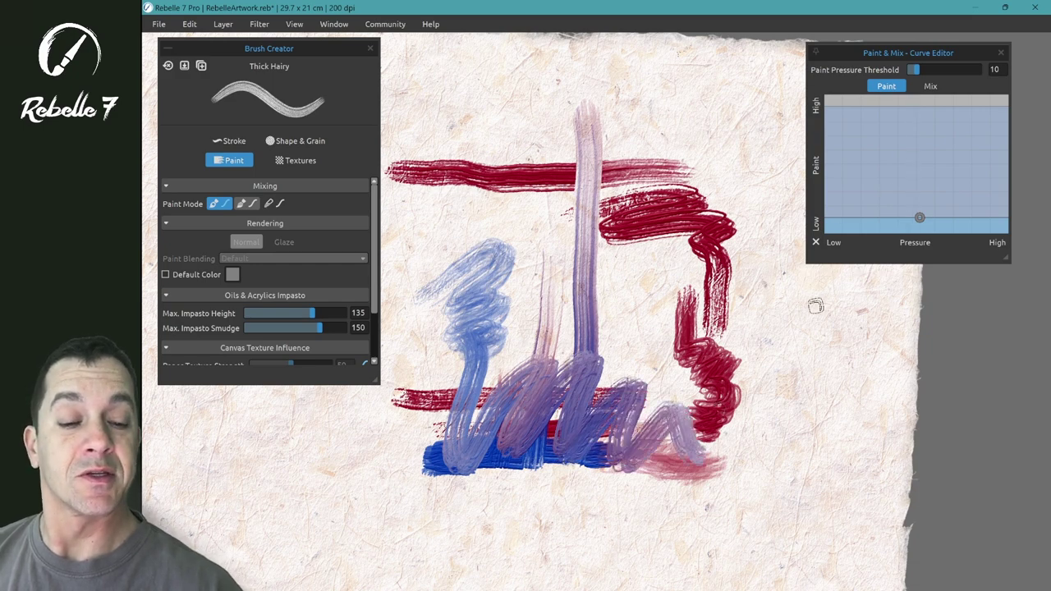
pyautogui.moveTo(836, 299); pyautogui.dragTo(867, 288)
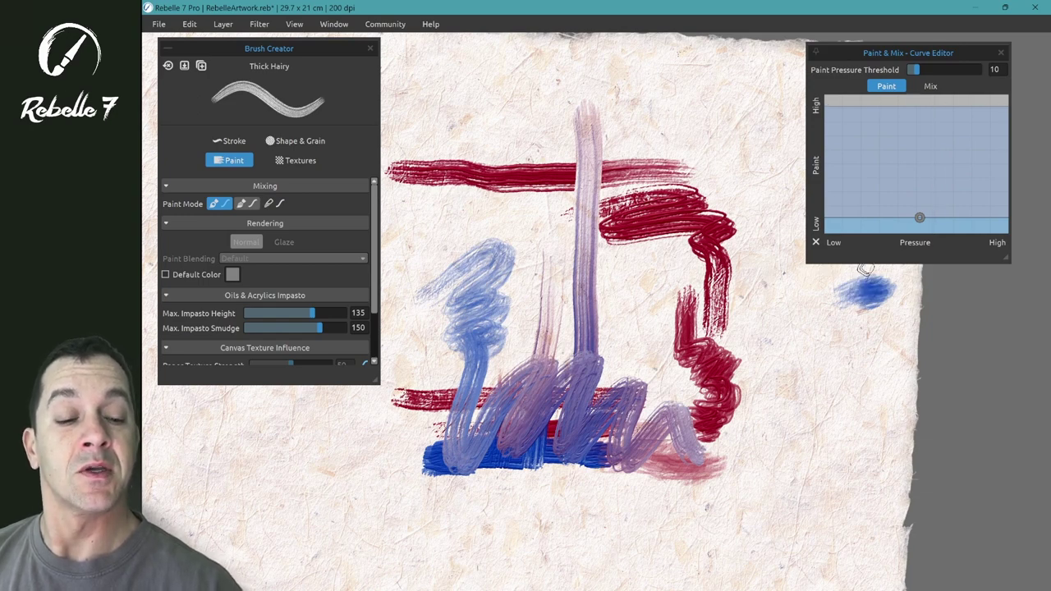
pyautogui.moveTo(802, 321); pyautogui.dragTo(803, 318)
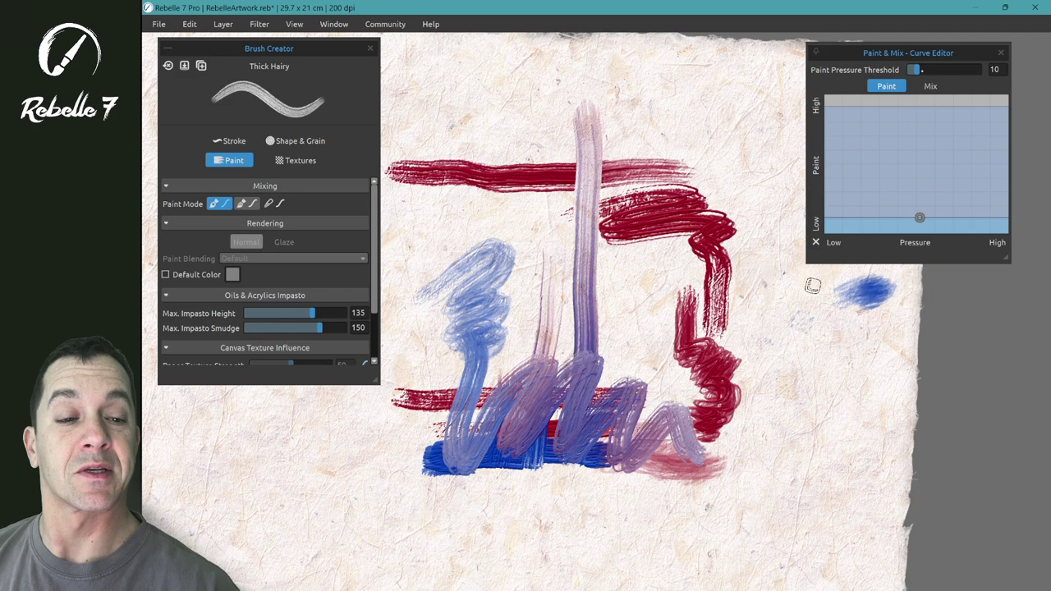
# Step: Set the Paint Pressure Threshold to 50, scribble blue over the upper and right-hand red strokes, and undo the scribbles
pyautogui.moveTo(917, 69); pyautogui.dragTo(920, 69)
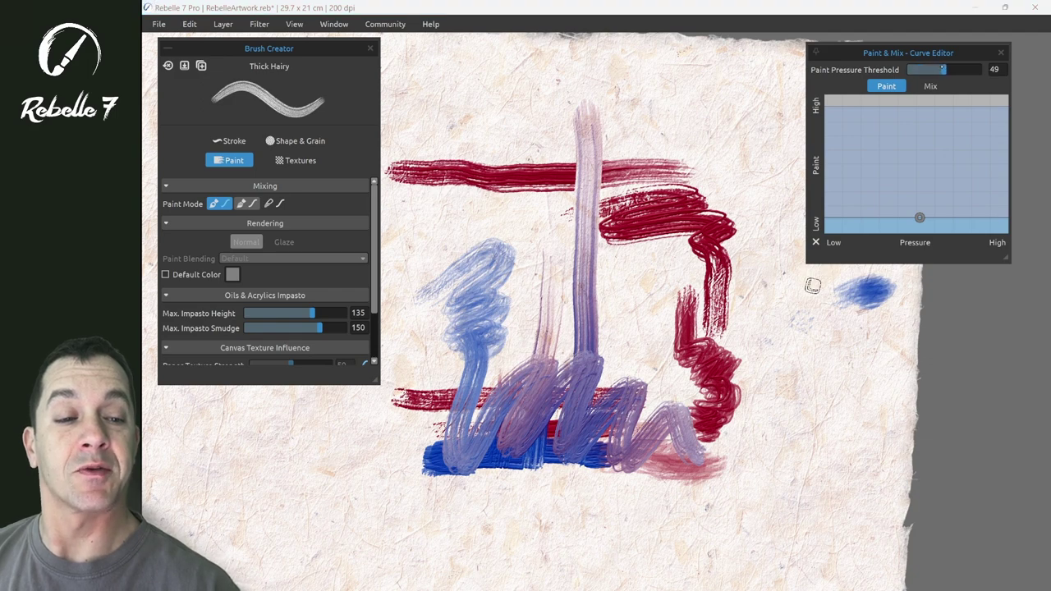
pyautogui.moveTo(628, 308)
pyautogui.mouseDown()
pyautogui.moveTo(636, 263)
pyautogui.moveTo(690, 173)
pyautogui.moveTo(731, 197)
pyautogui.moveTo(706, 271)
pyautogui.moveTo(723, 316)
pyautogui.moveTo(788, 402)
pyautogui.moveTo(718, 349)
pyautogui.moveTo(645, 177)
pyautogui.moveTo(608, 160)
pyautogui.moveTo(464, 164)
pyautogui.moveTo(423, 193)
pyautogui.mouseUp()
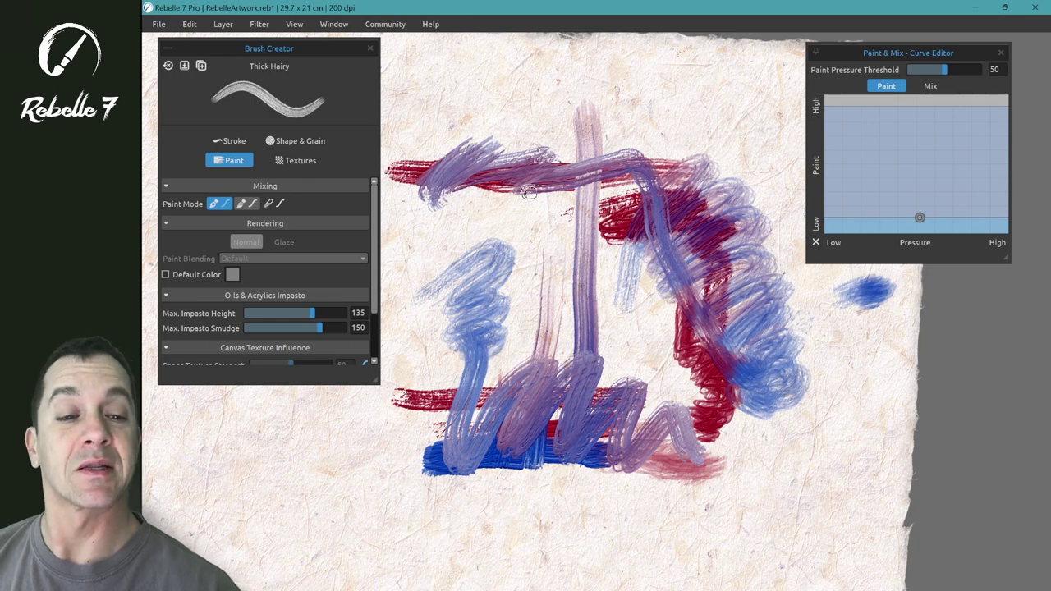
pyautogui.hotkey('ctrl', 'z')
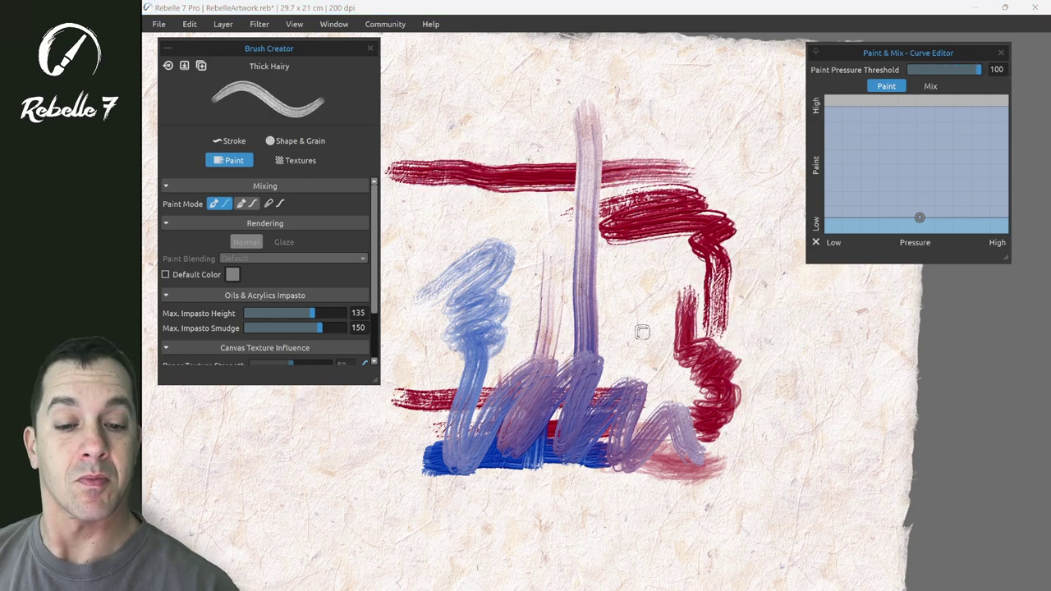
# Step: Scribble blue over the upper-right red strokes with the Paint Pressure Threshold at 100, and paint near the upper stroke with it at 10
pyautogui.moveTo(649, 224)
pyautogui.mouseDown()
pyautogui.moveTo(704, 188)
pyautogui.moveTo(672, 219)
pyautogui.moveTo(752, 206)
pyautogui.moveTo(744, 257)
pyautogui.moveTo(761, 279)
pyautogui.moveTo(756, 319)
pyautogui.moveTo(776, 330)
pyautogui.moveTo(784, 359)
pyautogui.moveTo(766, 376)
pyautogui.moveTo(780, 402)
pyautogui.mouseUp()
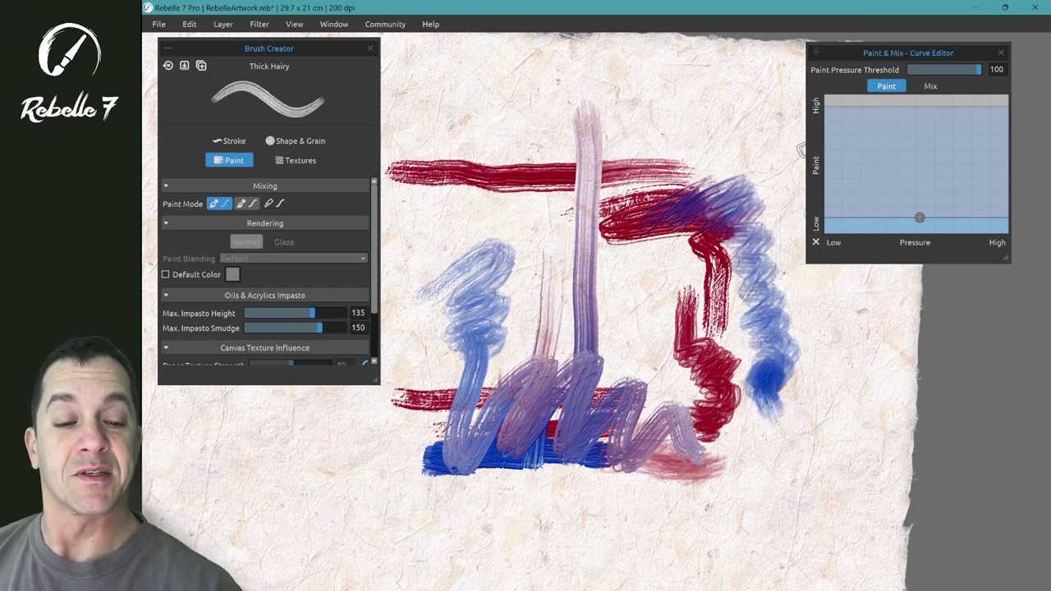
pyautogui.moveTo(654, 234)
pyautogui.mouseDown()
pyautogui.moveTo(704, 205)
pyautogui.moveTo(671, 256)
pyautogui.moveTo(687, 272)
pyautogui.moveTo(745, 281)
pyautogui.moveTo(778, 308)
pyautogui.moveTo(771, 369)
pyautogui.moveTo(799, 439)
pyautogui.mouseUp()
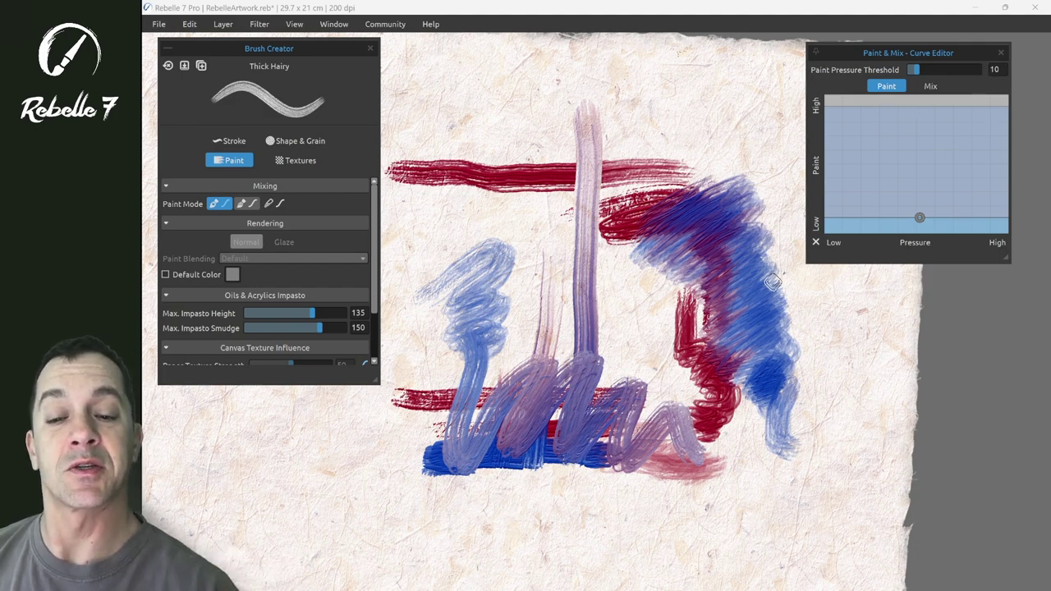
pyautogui.moveTo(498, 115)
pyautogui.mouseDown()
pyautogui.moveTo(556, 93)
pyautogui.moveTo(534, 115)
pyautogui.moveTo(632, 79)
pyautogui.moveTo(598, 105)
pyautogui.moveTo(598, 125)
pyautogui.moveTo(668, 103)
pyautogui.moveTo(619, 180)
pyautogui.moveTo(661, 187)
pyautogui.mouseUp()
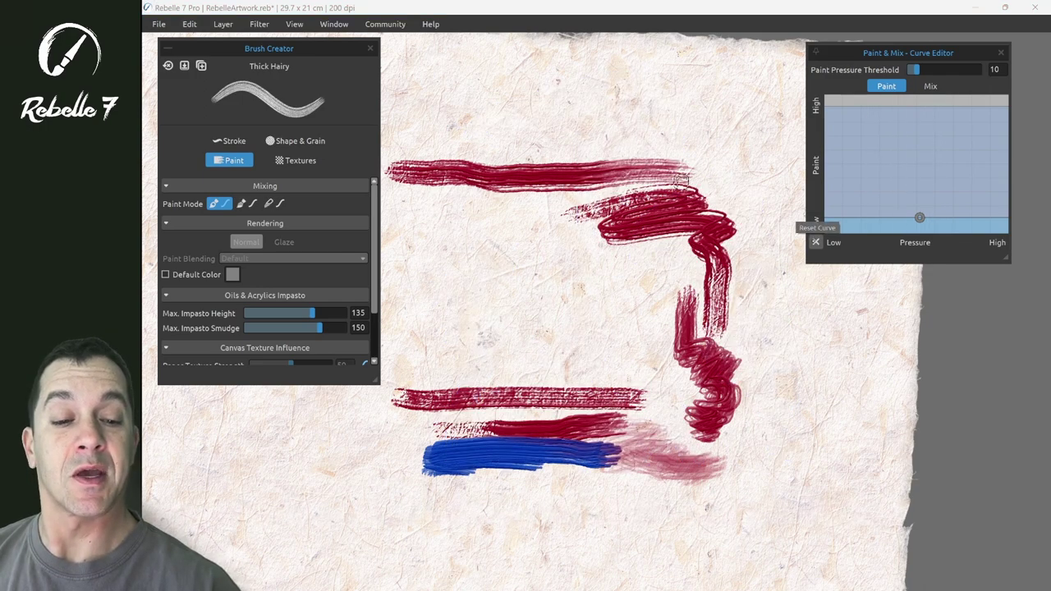
# Step: Reset the Paint curve, switch the brush to Paint & Blend mode, and blend the upper-right red scribble and the lower red and blue strokes
pyautogui.click(816, 241)
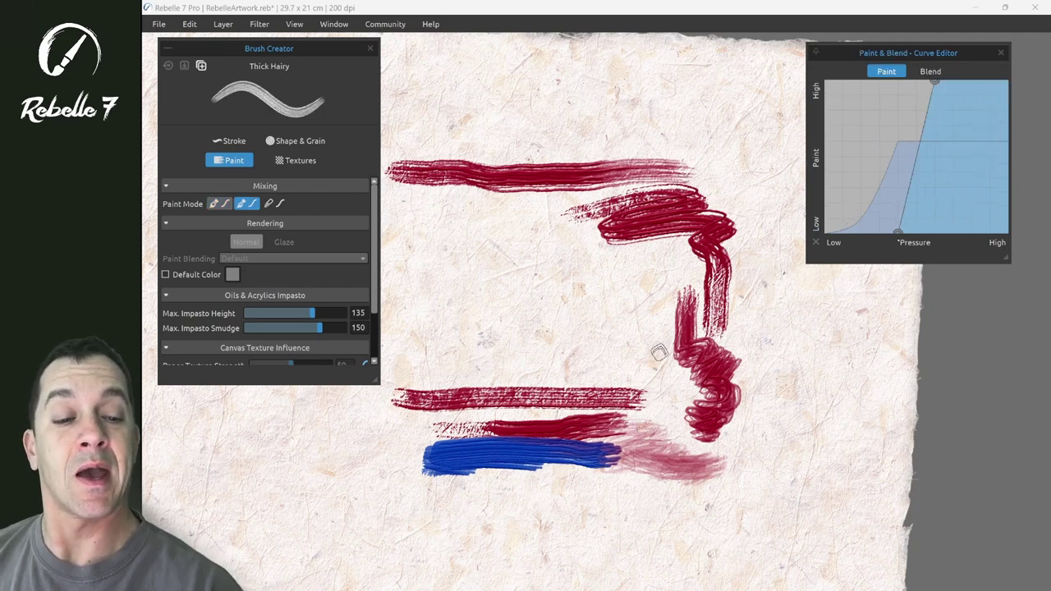
pyautogui.click(932, 72)
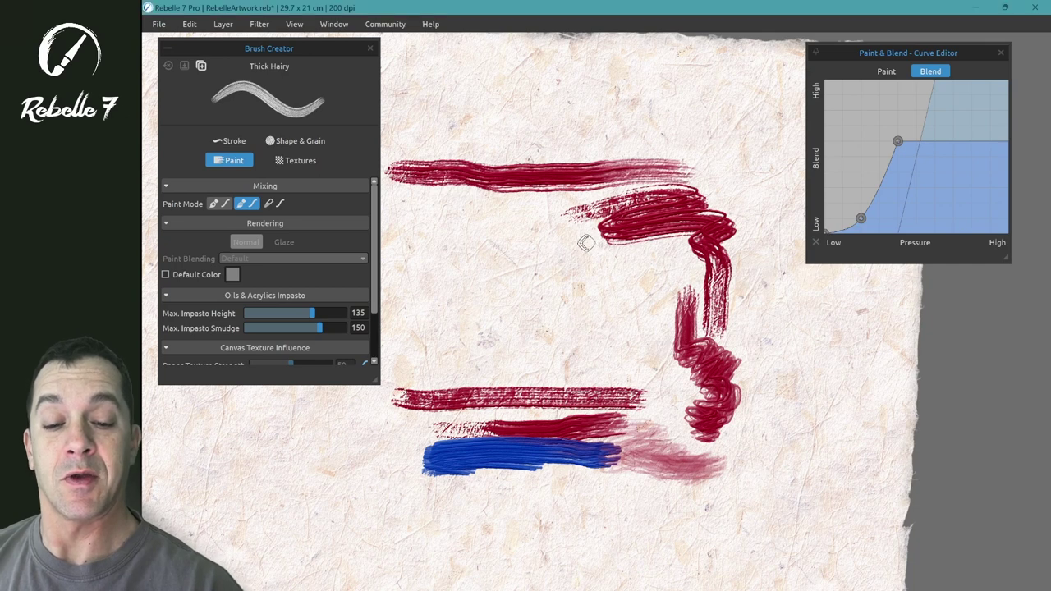
pyautogui.moveTo(586, 243)
pyautogui.mouseDown()
pyautogui.moveTo(699, 179)
pyautogui.moveTo(625, 237)
pyautogui.moveTo(722, 197)
pyautogui.moveTo(657, 246)
pyautogui.mouseUp()
pyautogui.moveTo(517, 449)
pyautogui.mouseDown()
pyautogui.moveTo(610, 445)
pyautogui.moveTo(538, 439)
pyautogui.moveTo(601, 424)
pyautogui.mouseUp()
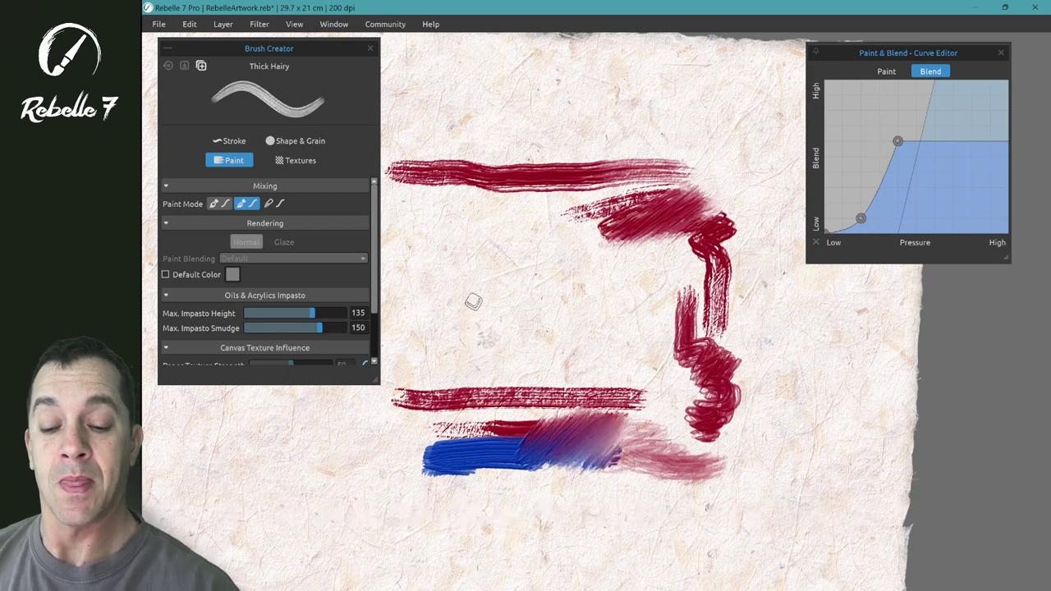
# Step: Paint blue test strokes in the middle of the canvas and work the brush over the right-hand red strokes in Paint & Blend mode
pyautogui.moveTo(503, 304); pyautogui.dragTo(585, 295)
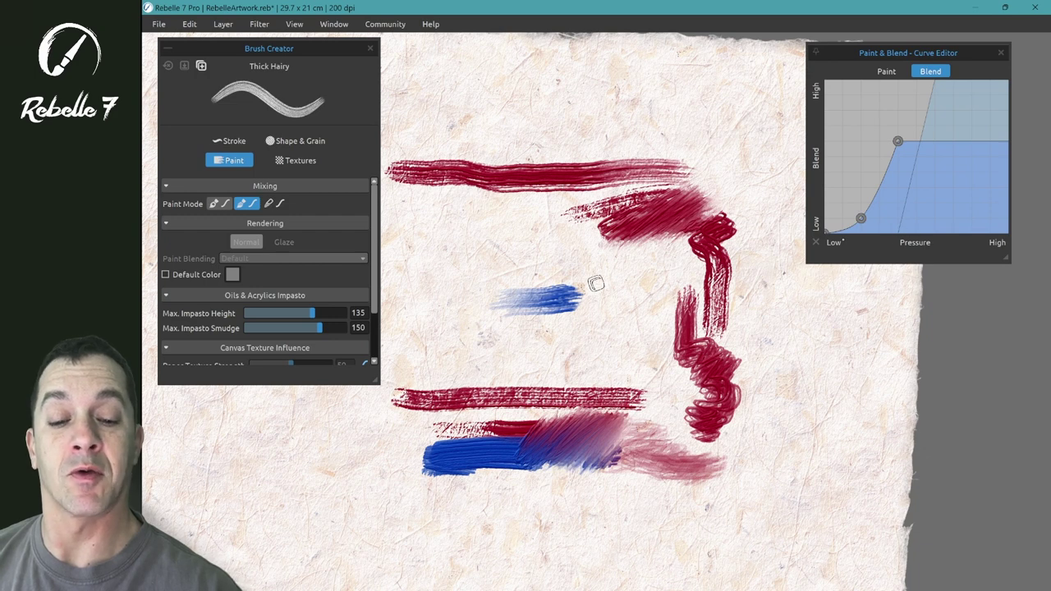
pyautogui.moveTo(456, 279)
pyautogui.mouseDown()
pyautogui.moveTo(556, 266)
pyautogui.moveTo(608, 275)
pyautogui.moveTo(634, 325)
pyautogui.mouseUp()
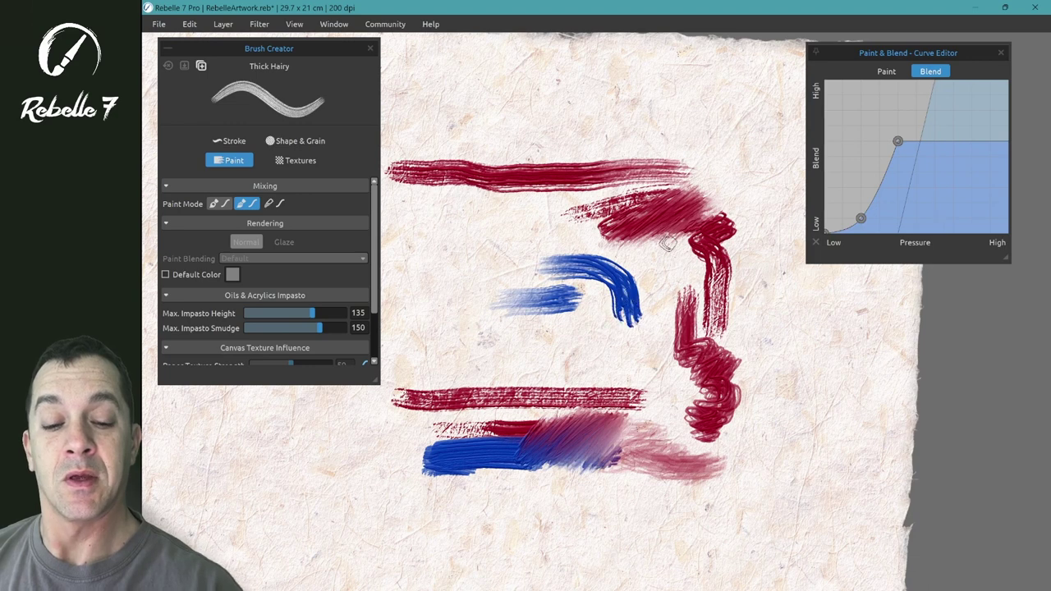
pyautogui.moveTo(589, 223)
pyautogui.mouseDown()
pyautogui.moveTo(752, 196)
pyautogui.moveTo(671, 256)
pyautogui.moveTo(734, 229)
pyautogui.moveTo(736, 241)
pyautogui.moveTo(673, 280)
pyautogui.moveTo(736, 253)
pyautogui.moveTo(673, 290)
pyautogui.moveTo(743, 265)
pyautogui.moveTo(677, 310)
pyautogui.moveTo(747, 297)
pyautogui.moveTo(692, 354)
pyautogui.moveTo(694, 406)
pyautogui.mouseUp()
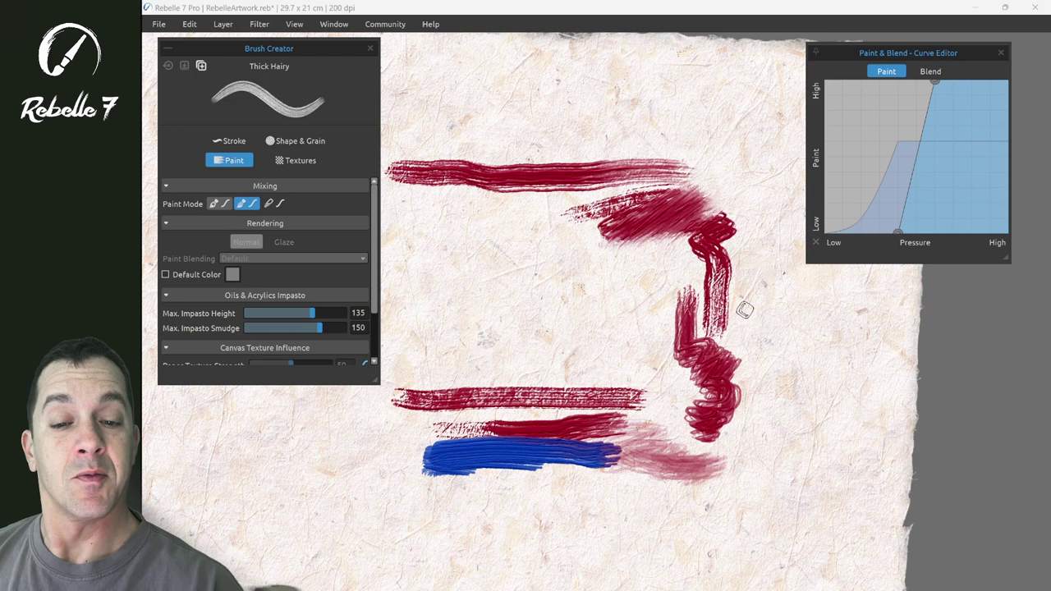
# Step: Paint a short horizontal blue stroke above the upper red stroke, and undo the blue ring scribbled over it
pyautogui.moveTo(603, 103); pyautogui.dragTo(716, 105)
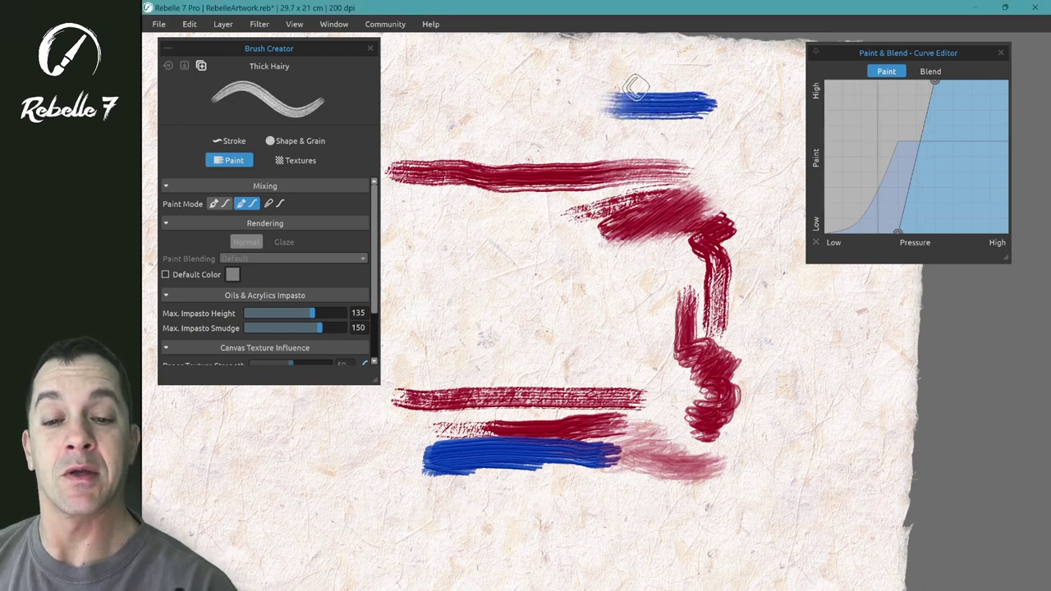
pyautogui.moveTo(636, 88)
pyautogui.mouseDown()
pyautogui.moveTo(599, 141)
pyautogui.moveTo(607, 77)
pyautogui.moveTo(640, 124)
pyautogui.moveTo(581, 104)
pyautogui.moveTo(647, 95)
pyautogui.moveTo(572, 133)
pyautogui.mouseUp()
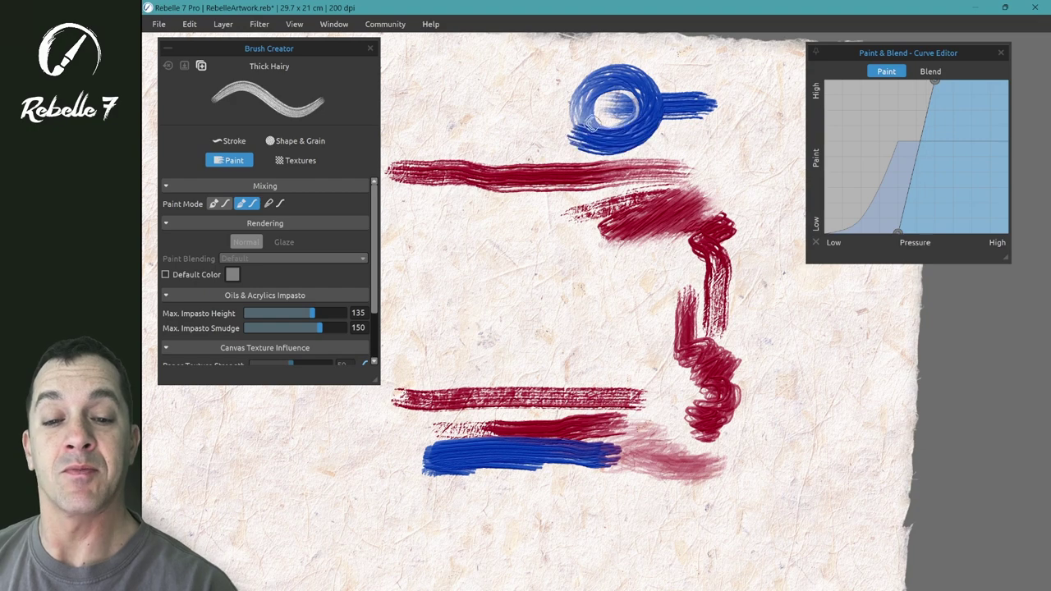
pyautogui.hotkey('ctrl', 'z')
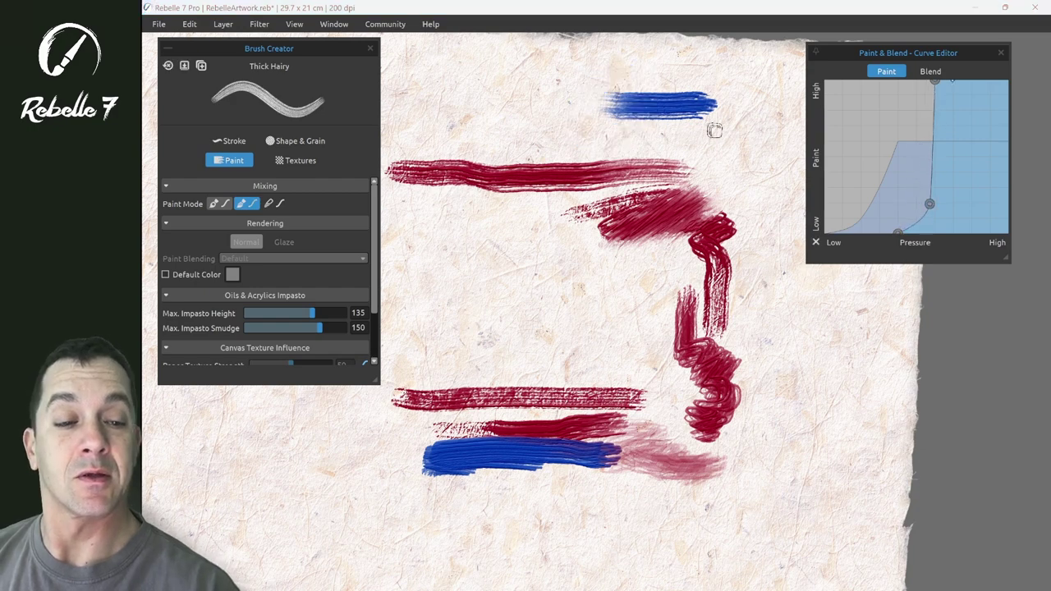
# Step: Lower the Paint curve to a gentle slope ending near half, and paint a long blue stroke along the canvas's upper and right edges
pyautogui.moveTo(936, 80)
pyautogui.mouseDown()
pyautogui.moveTo(1007, 80)
pyautogui.moveTo(1010, 155)
pyautogui.mouseUp()
pyautogui.moveTo(509, 74)
pyautogui.mouseDown()
pyautogui.moveTo(727, 59)
pyautogui.moveTo(780, 72)
pyautogui.moveTo(787, 125)
pyautogui.moveTo(768, 185)
pyautogui.moveTo(774, 345)
pyautogui.moveTo(790, 335)
pyautogui.mouseUp()
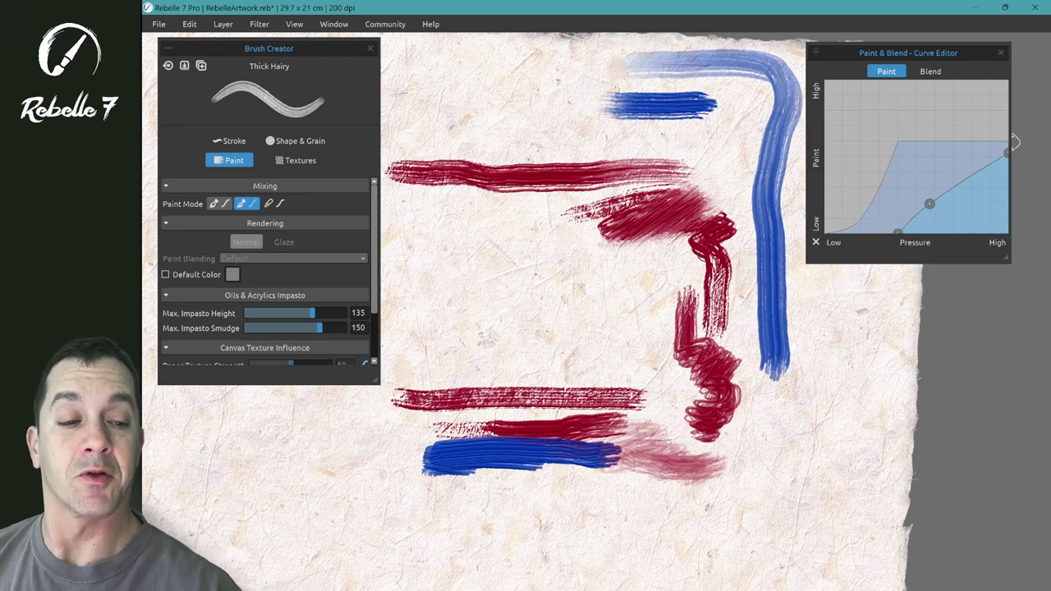
pyautogui.moveTo(1014, 149); pyautogui.dragTo(1014, 147)
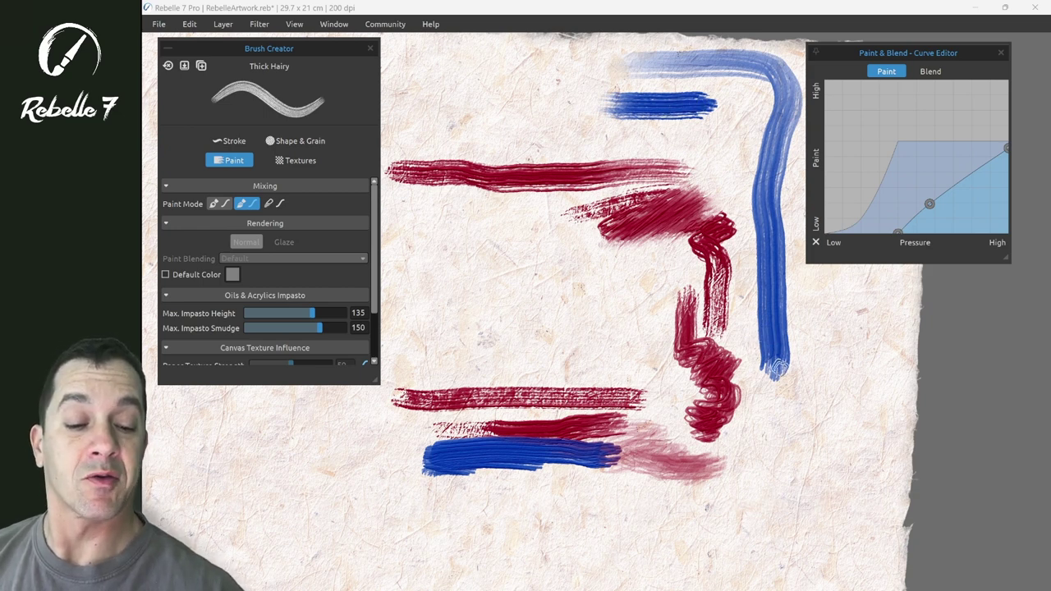
# Step: Steepen the Paint curve so it reaches full paint before maximum pressure, scribble a thick blue zigzag below the right-hand blue stroke, and reset the brush
pyautogui.moveTo(1007, 145)
pyautogui.mouseDown()
pyautogui.moveTo(985, 87)
pyautogui.moveTo(963, 76)
pyautogui.mouseUp()
pyautogui.moveTo(776, 415)
pyautogui.mouseDown()
pyautogui.moveTo(847, 362)
pyautogui.moveTo(811, 414)
pyautogui.moveTo(833, 415)
pyautogui.moveTo(853, 437)
pyautogui.moveTo(786, 475)
pyautogui.moveTo(825, 486)
pyautogui.mouseUp()
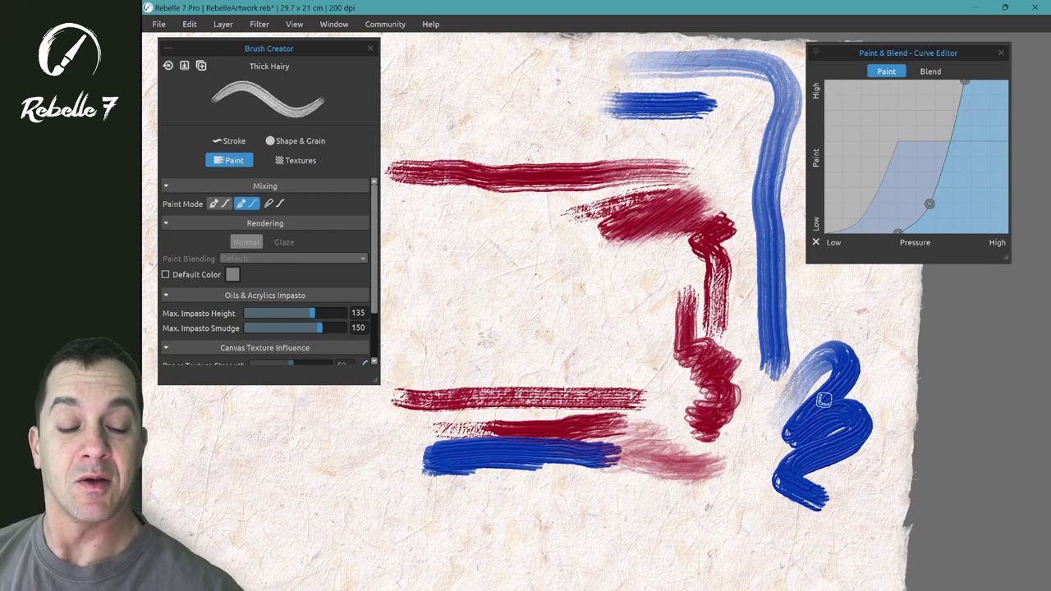
pyautogui.click(167, 66)
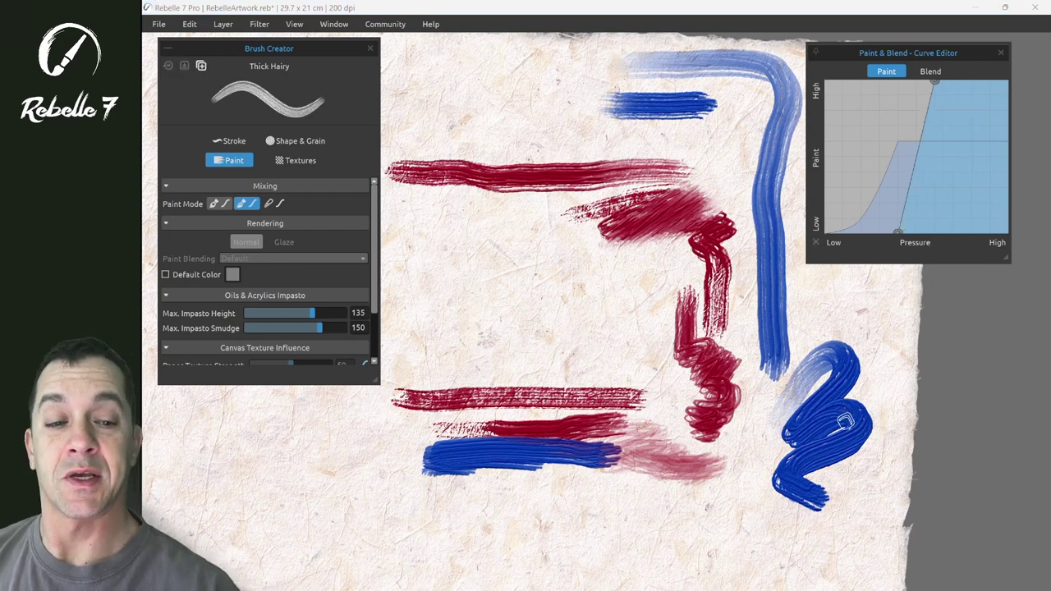
pyautogui.click(1000, 52)
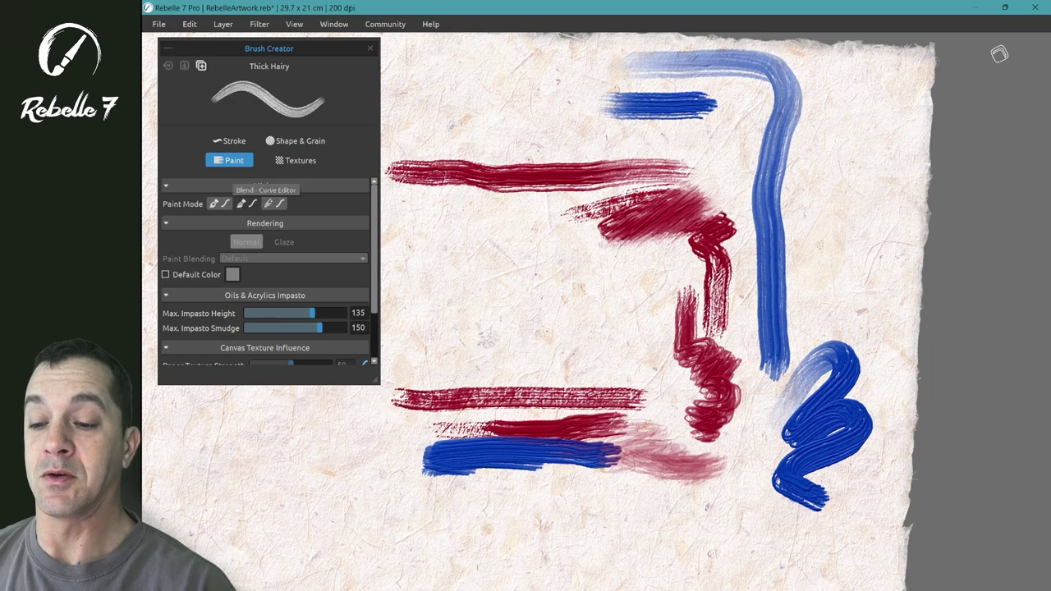
# Step: Compare the pressure curves of the brush's Blend, Paint & Blend and Paint & Mix modes
pyautogui.click(273, 204)
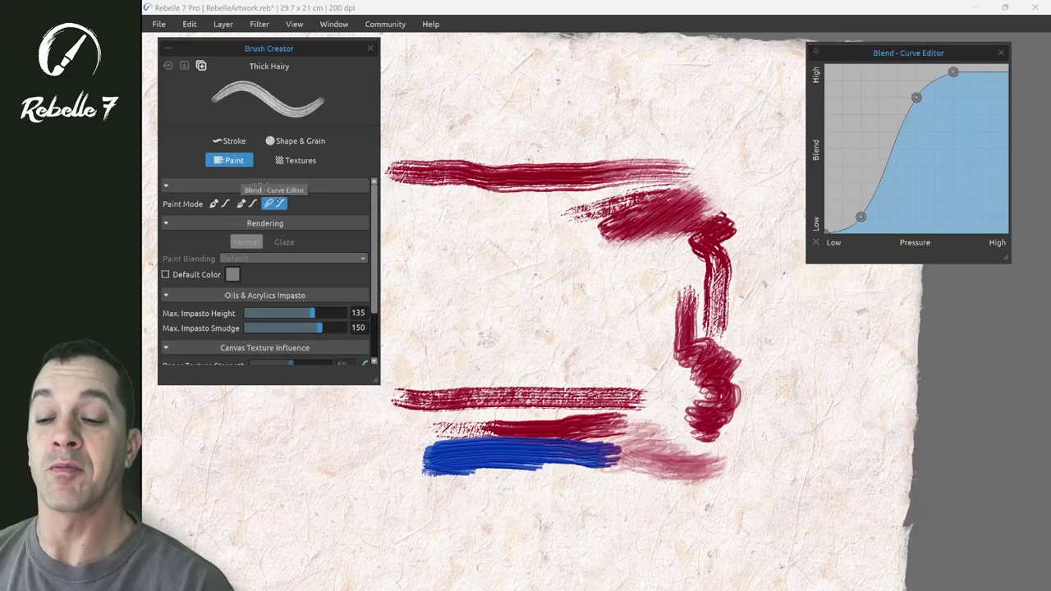
pyautogui.click(217, 202)
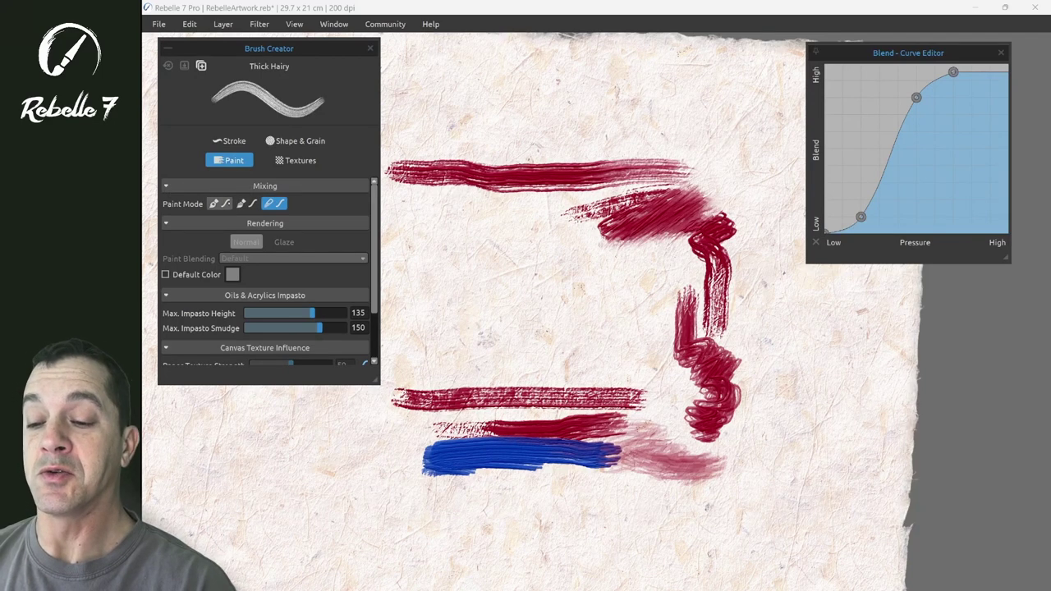
pyautogui.click(247, 203)
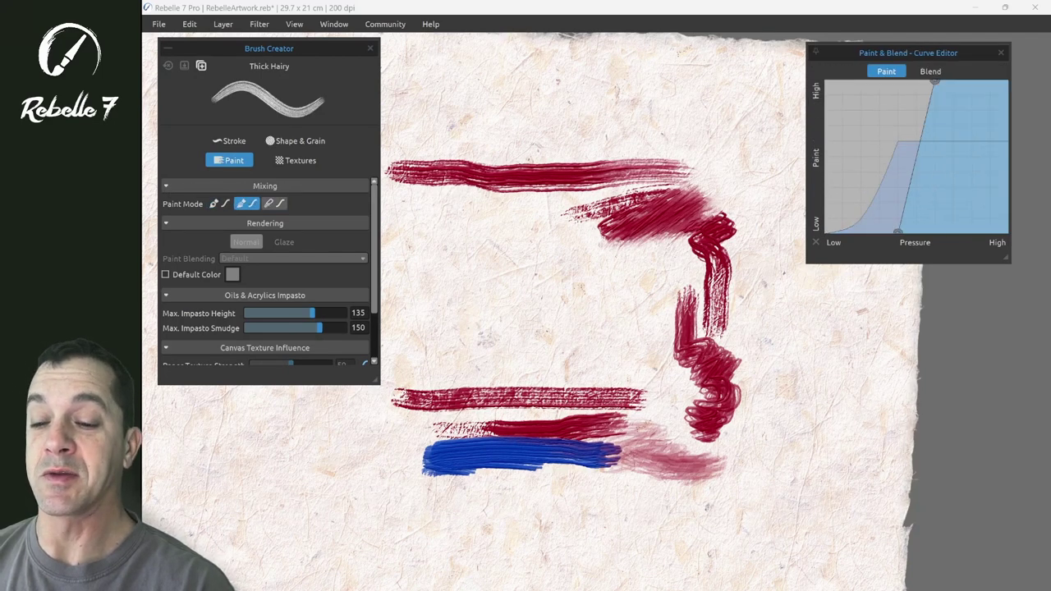
pyautogui.click(274, 202)
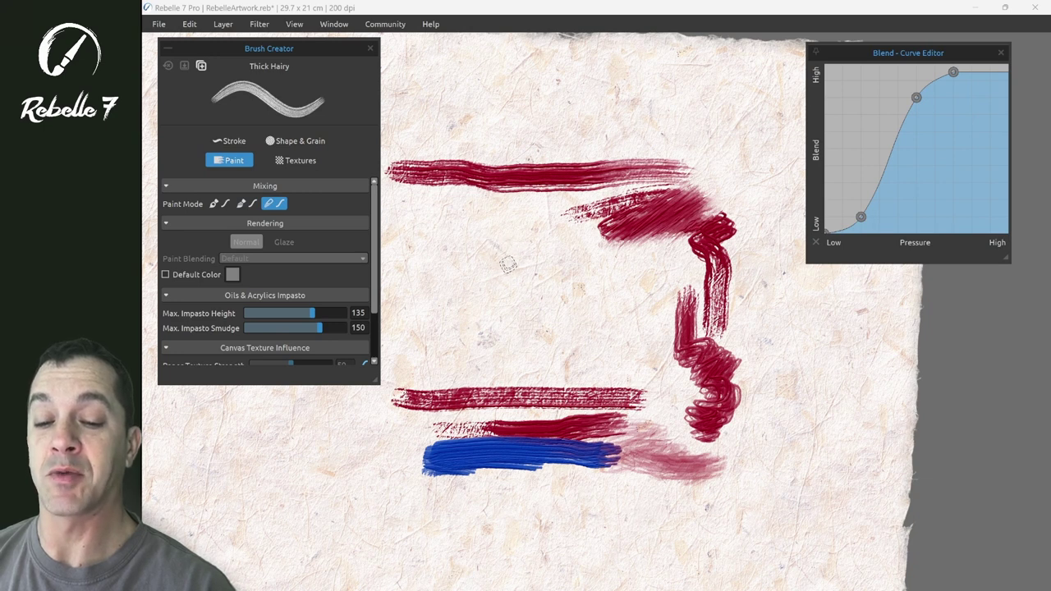
pyautogui.click(246, 203)
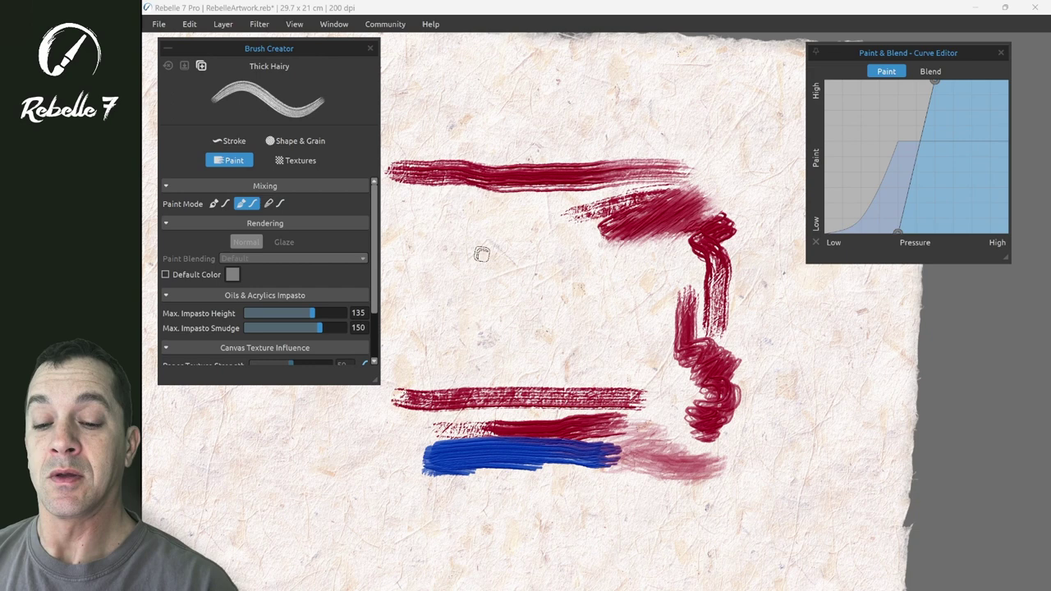
pyautogui.click(217, 204)
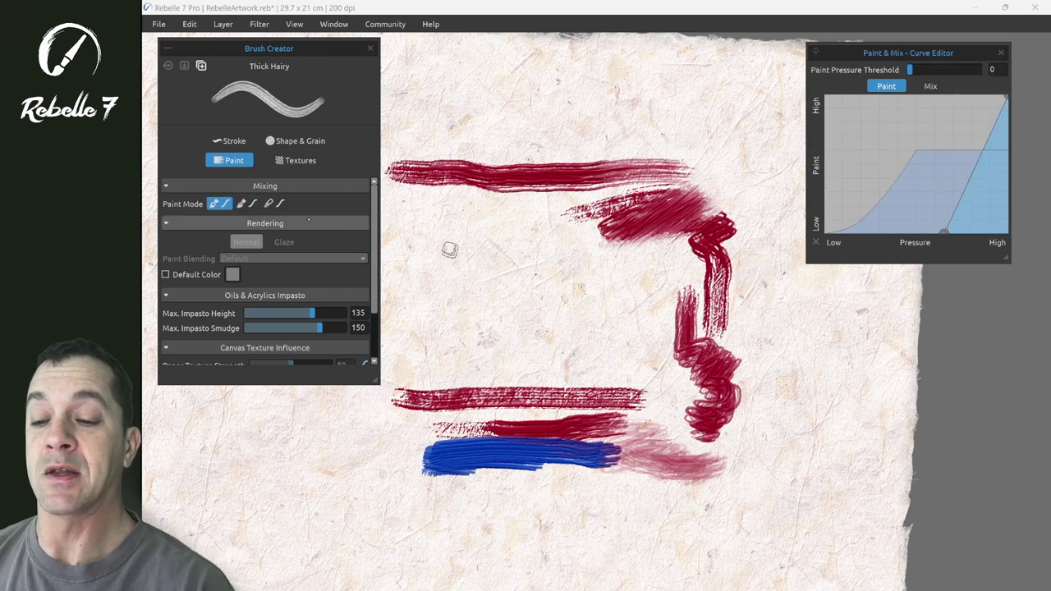
# Step: Switch the brush to Blend mode, smear the right-hand red scribble outward, and pull the lower blue stroke upward across the red strokes
pyautogui.click(274, 204)
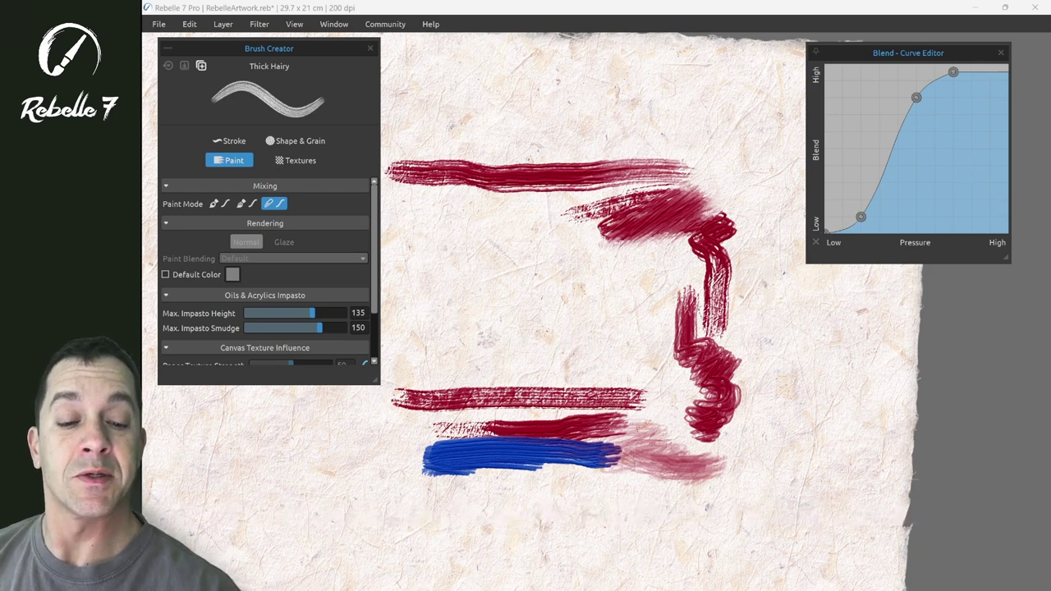
pyautogui.moveTo(690, 350)
pyautogui.mouseDown()
pyautogui.moveTo(727, 343)
pyautogui.moveTo(756, 382)
pyautogui.moveTo(739, 388)
pyautogui.moveTo(727, 369)
pyautogui.mouseUp()
pyautogui.moveTo(572, 450)
pyautogui.mouseDown()
pyautogui.moveTo(580, 416)
pyautogui.moveTo(572, 447)
pyautogui.moveTo(582, 423)
pyautogui.moveTo(572, 390)
pyautogui.moveTo(574, 435)
pyautogui.mouseUp()
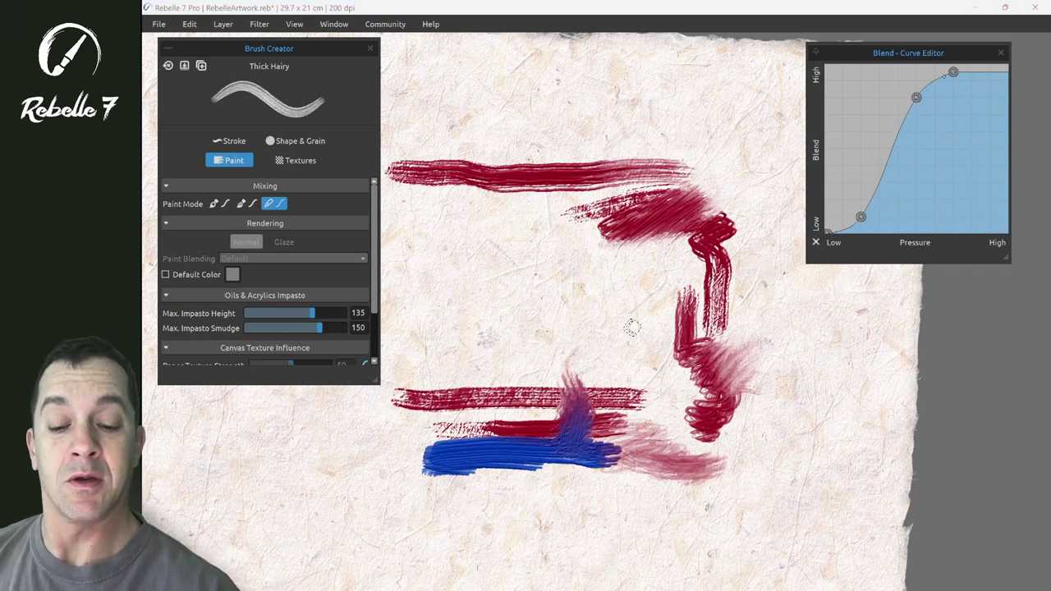
pyautogui.moveTo(476, 453)
pyautogui.mouseDown()
pyautogui.moveTo(502, 316)
pyautogui.moveTo(498, 207)
pyautogui.moveTo(528, 119)
pyautogui.mouseUp()
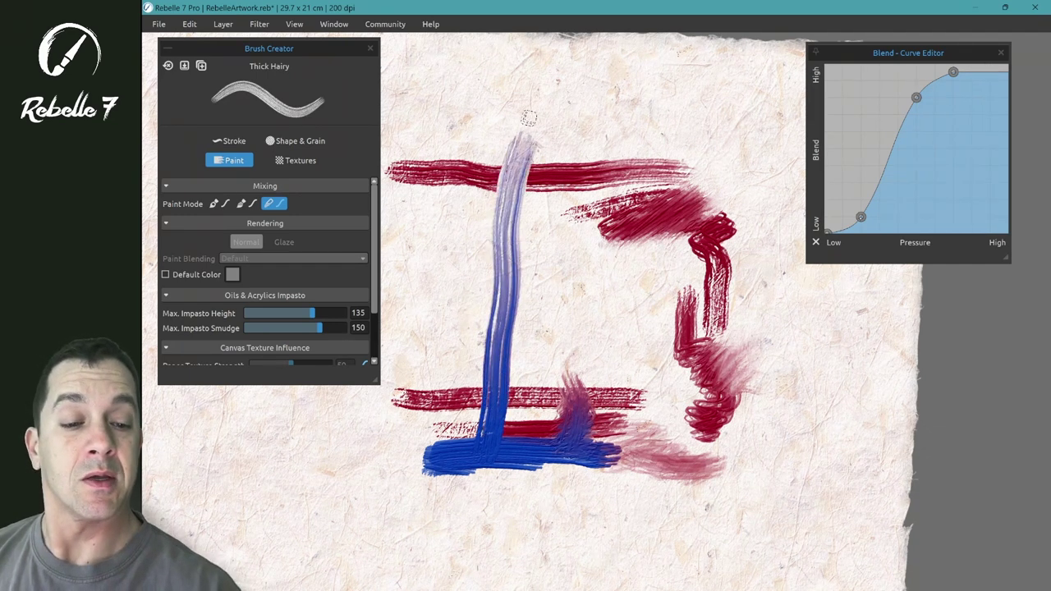
# Step: Flatten the Blend curve to a constant level just below maximum by removing its lower points, and undo the last vertical smear
pyautogui.moveTo(860, 218); pyautogui.dragTo(867, 254)
pyautogui.moveTo(915, 97); pyautogui.dragTo(907, 248)
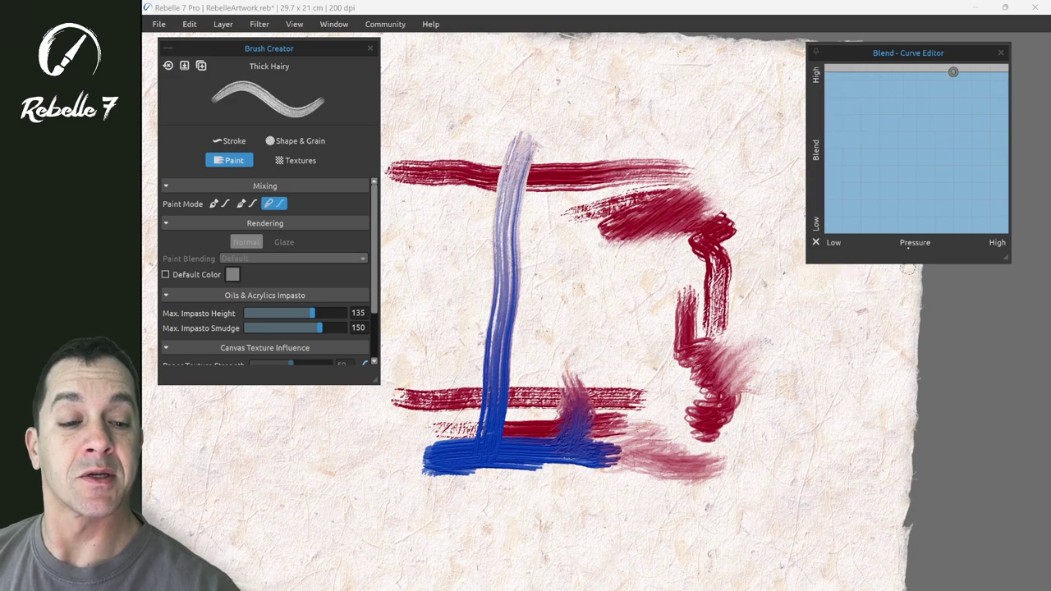
pyautogui.moveTo(952, 71); pyautogui.dragTo(935, 76)
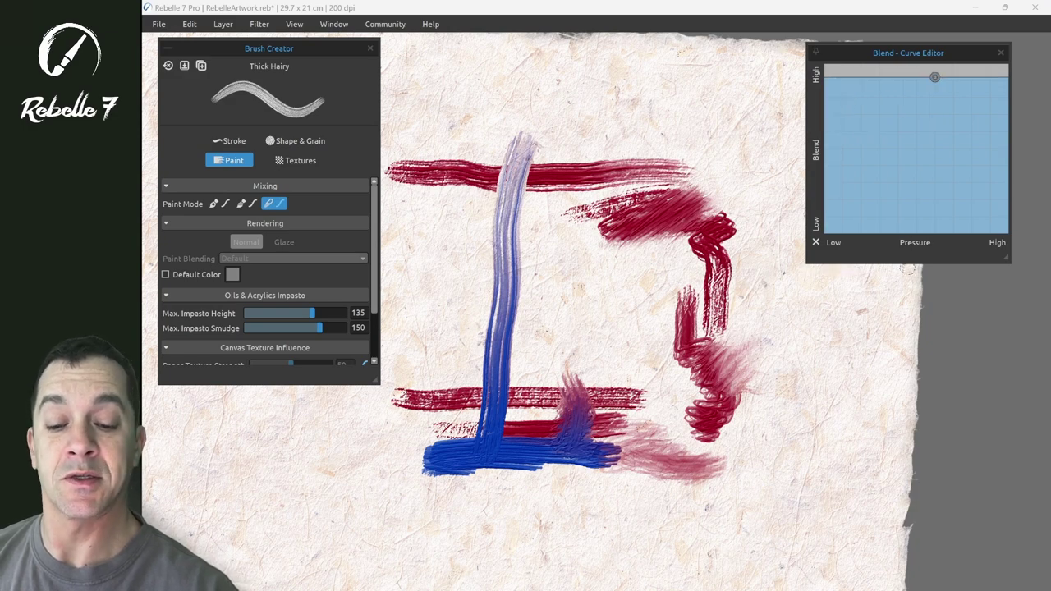
pyautogui.hotkey('ctrl', 'z')
# Step: Pull two vertical smears from the lower blue stroke past the upper red one, the second at maximum Blend, and rub out a thick blue patch
pyautogui.moveTo(496, 464); pyautogui.dragTo(499, 61)
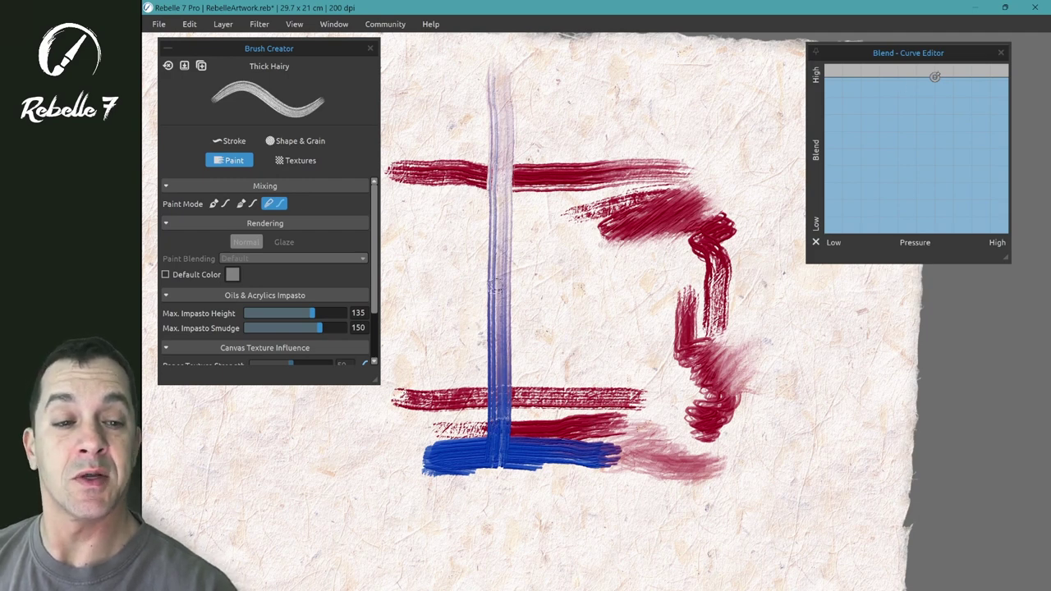
pyautogui.moveTo(468, 456); pyautogui.dragTo(464, 92)
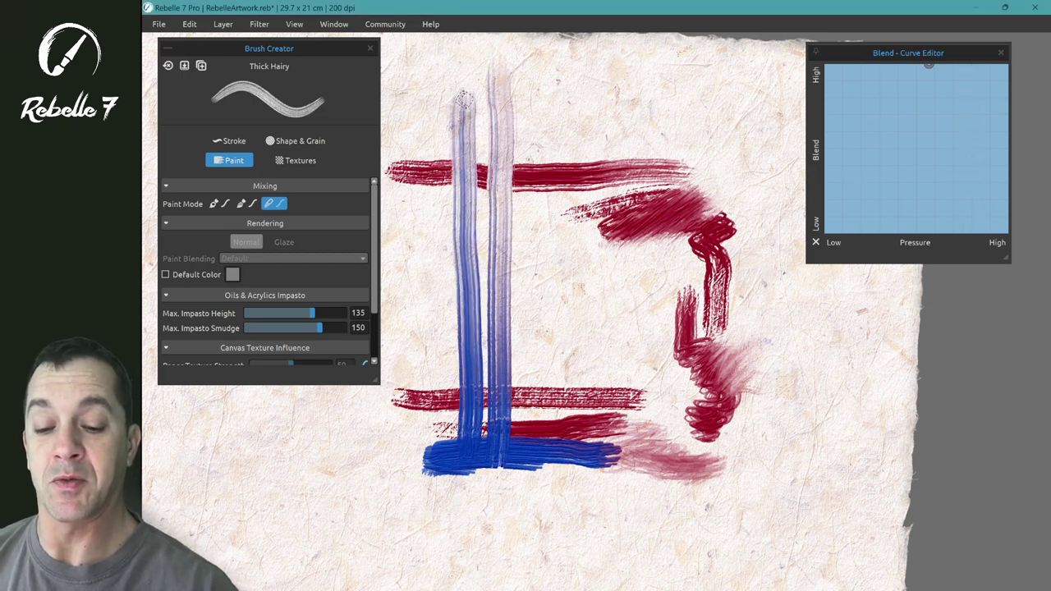
pyautogui.moveTo(466, 439)
pyautogui.mouseDown()
pyautogui.moveTo(455, 342)
pyautogui.moveTo(459, 427)
pyautogui.moveTo(454, 312)
pyautogui.moveTo(460, 452)
pyautogui.moveTo(445, 374)
pyautogui.moveTo(447, 454)
pyautogui.moveTo(436, 441)
pyautogui.moveTo(440, 366)
pyautogui.moveTo(456, 430)
pyautogui.moveTo(441, 371)
pyautogui.moveTo(476, 411)
pyautogui.mouseUp()
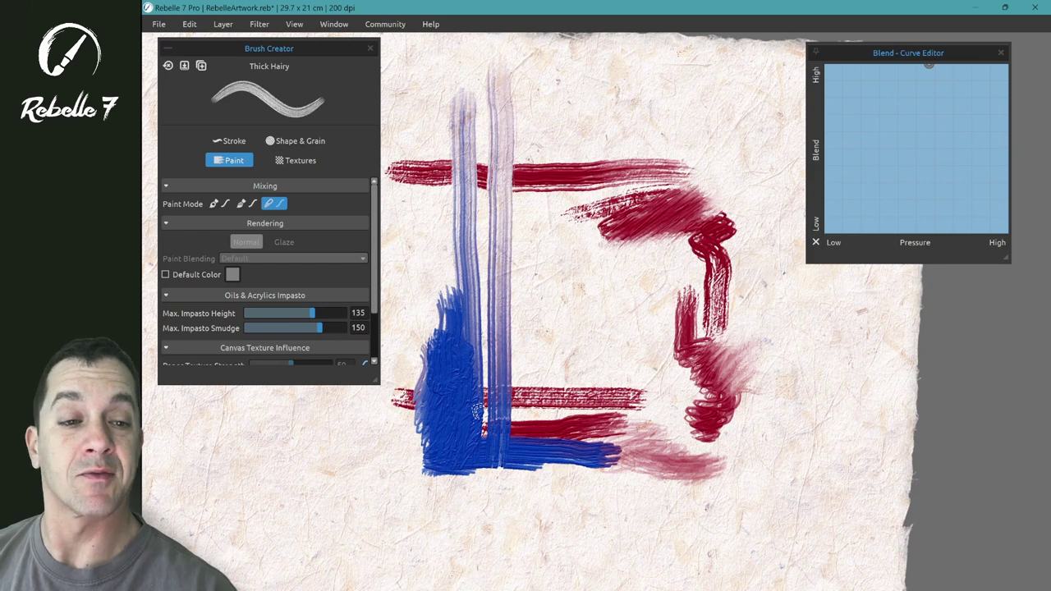
# Step: Lower the flat Blend curve to about half and then near the bottom, pulling a vertical smear up from the blue stroke at each level
pyautogui.moveTo(928, 65); pyautogui.dragTo(917, 148)
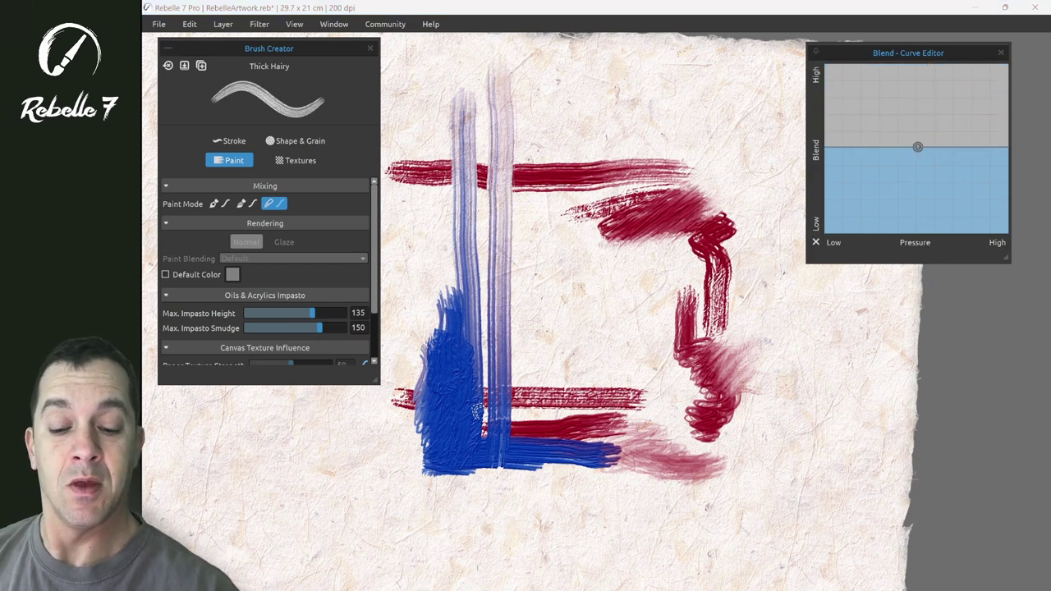
pyautogui.moveTo(532, 461); pyautogui.dragTo(535, 199)
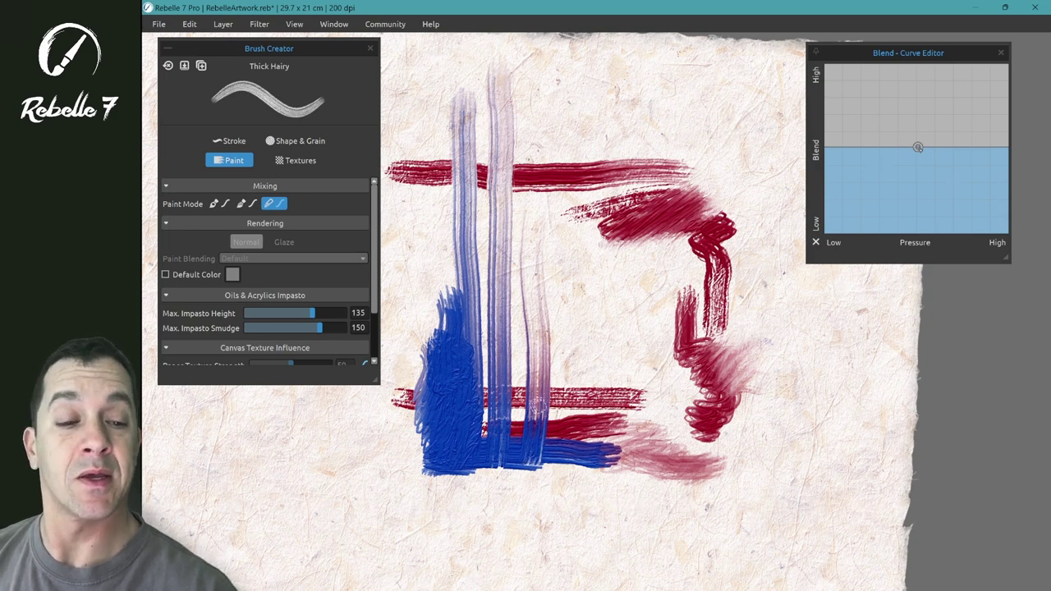
pyautogui.moveTo(918, 147); pyautogui.dragTo(917, 210)
pyautogui.moveTo(566, 458); pyautogui.dragTo(574, 373)
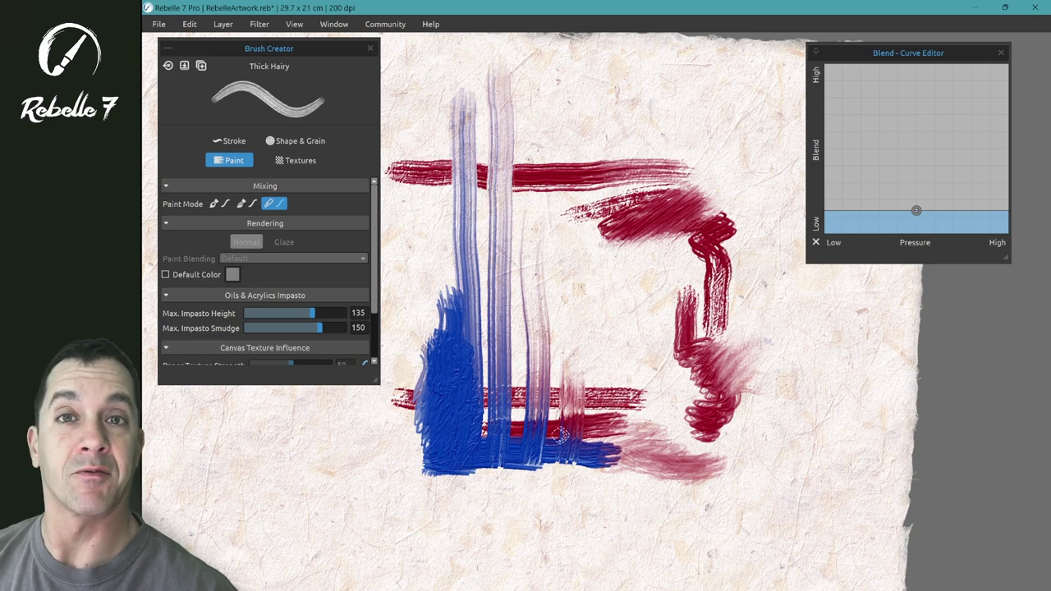
# Step: Reset the Blend curve and, after checking the other modes' curves, switch the brush to Paint & Mix mode
pyautogui.click(816, 242)
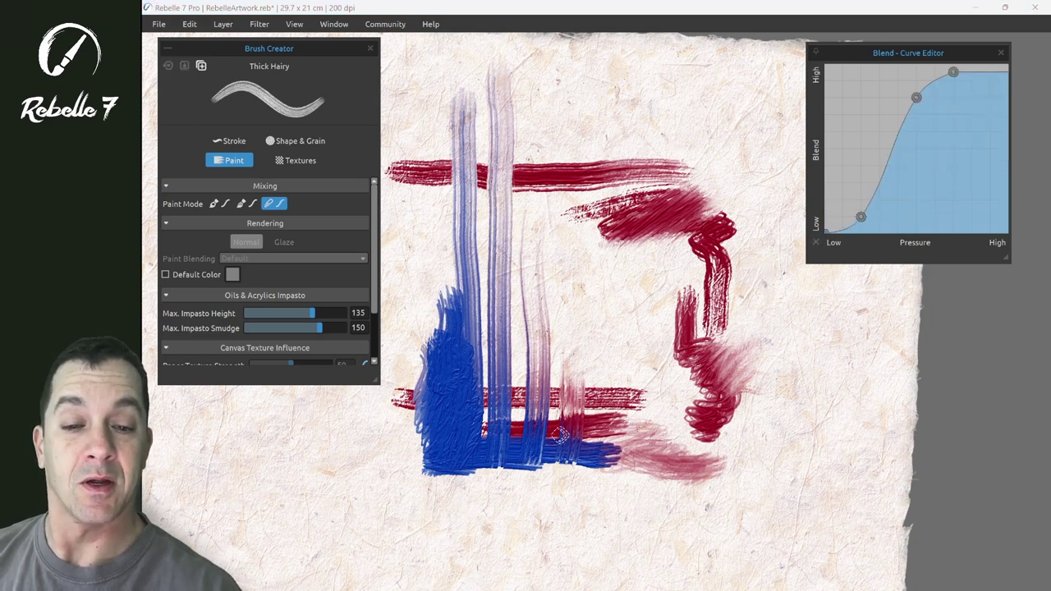
pyautogui.click(999, 53)
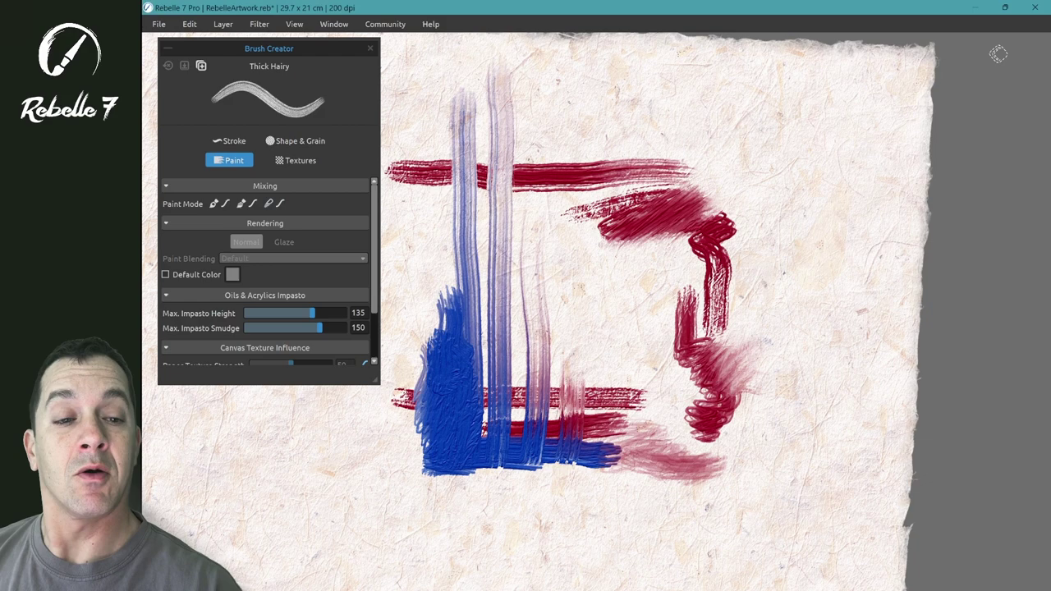
pyautogui.click(220, 204)
pyautogui.click(247, 203)
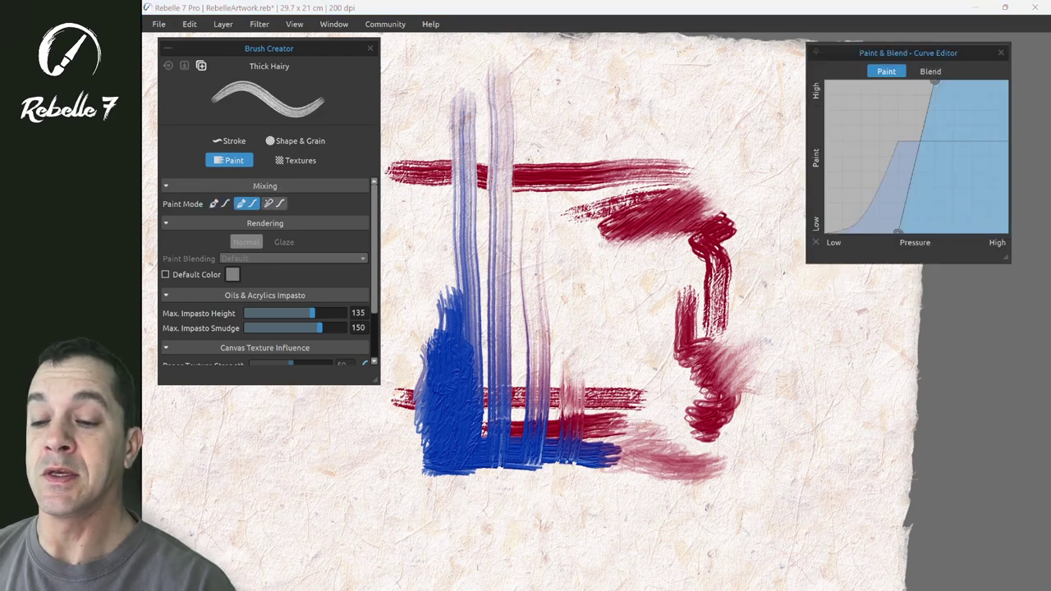
pyautogui.click(275, 203)
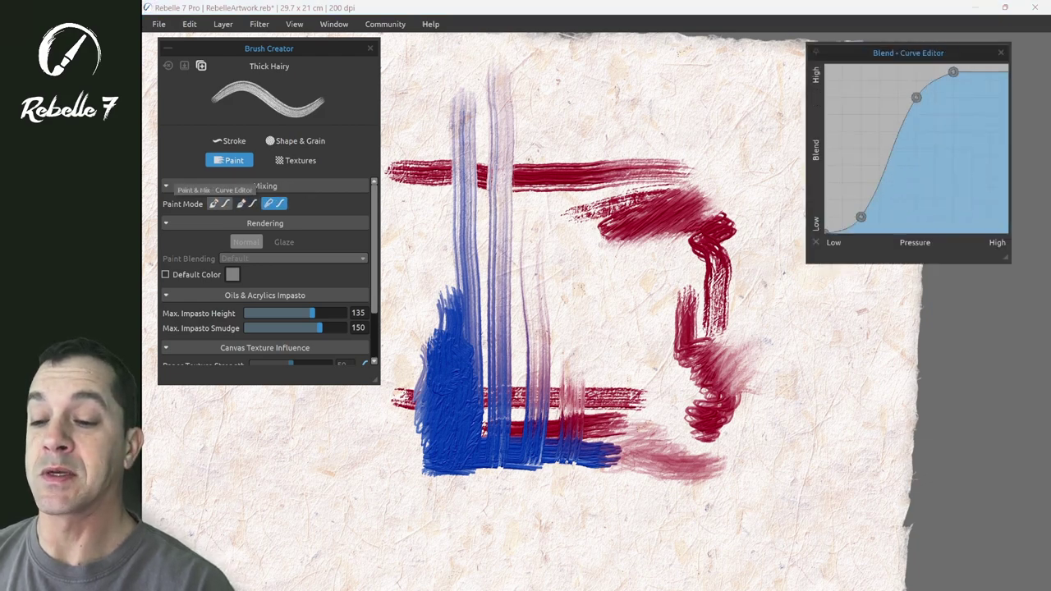
pyautogui.click(215, 204)
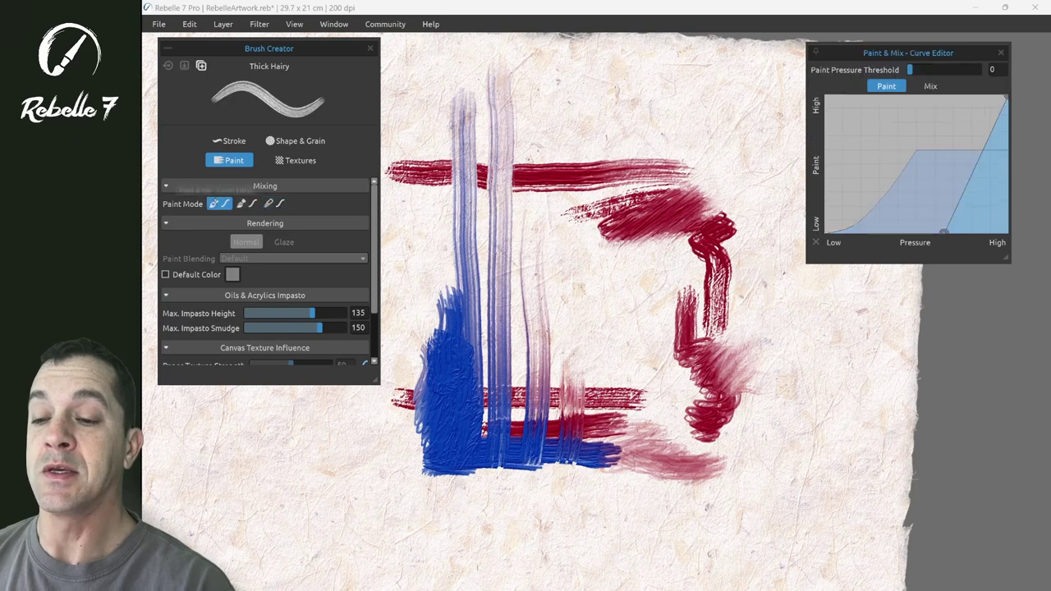
# Step: Open the default pressure curve editor for Paint, Mix and Blend from the Tools preferences
pyautogui.click(190, 24)
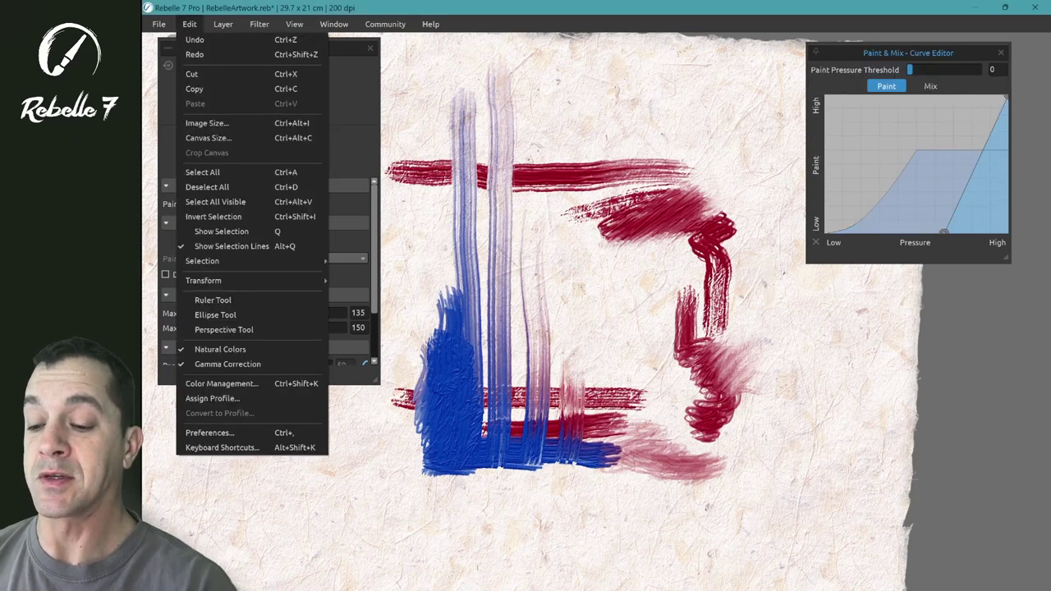
pyautogui.click(246, 431)
pyautogui.click(439, 151)
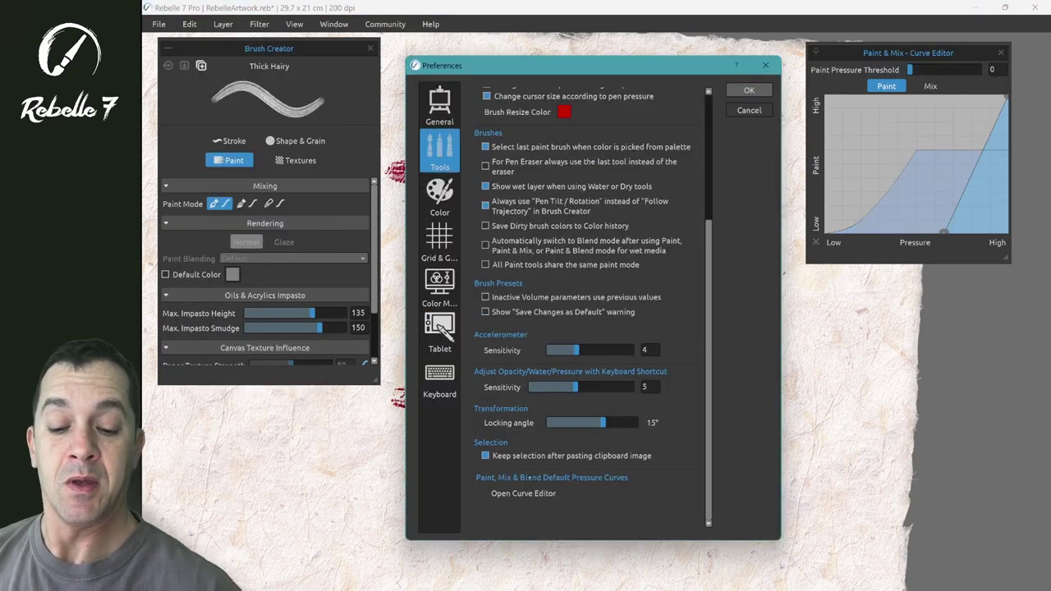
pyautogui.click(526, 493)
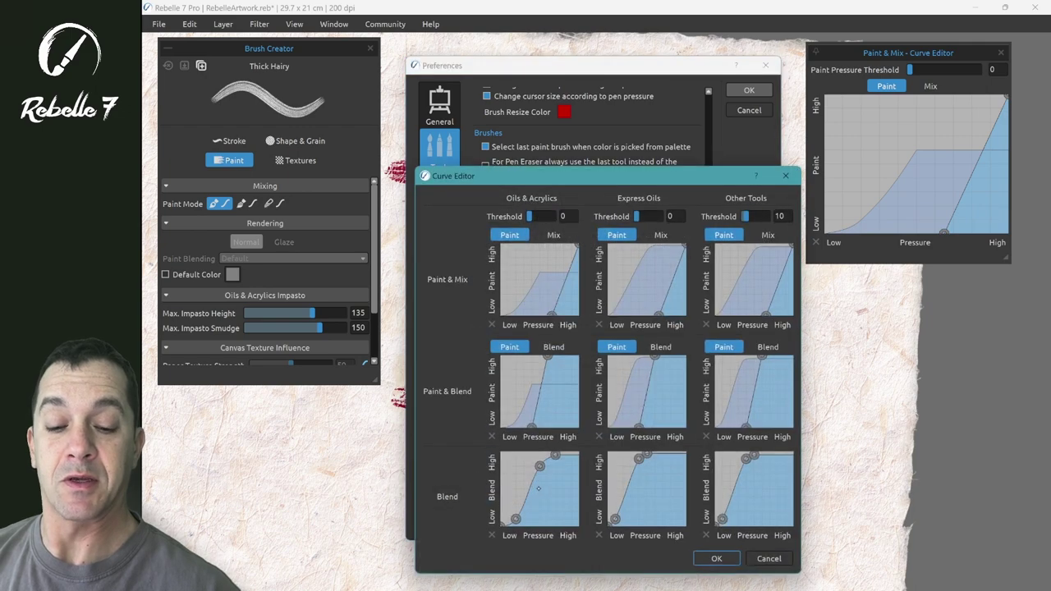
pyautogui.moveTo(599, 176); pyautogui.dragTo(561, 124)
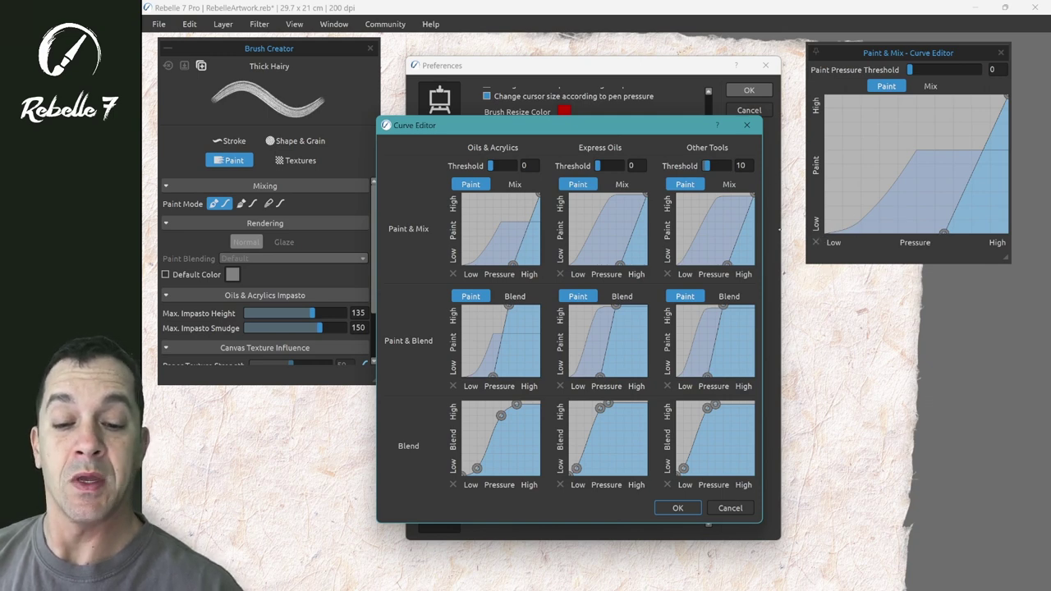
# Step: Raise the low-pressure point of the default Paint curve for Oils & Acrylics in Paint & Mix mode, and save the preferences
pyautogui.moveTo(513, 263); pyautogui.dragTo(480, 233)
pyautogui.click(678, 509)
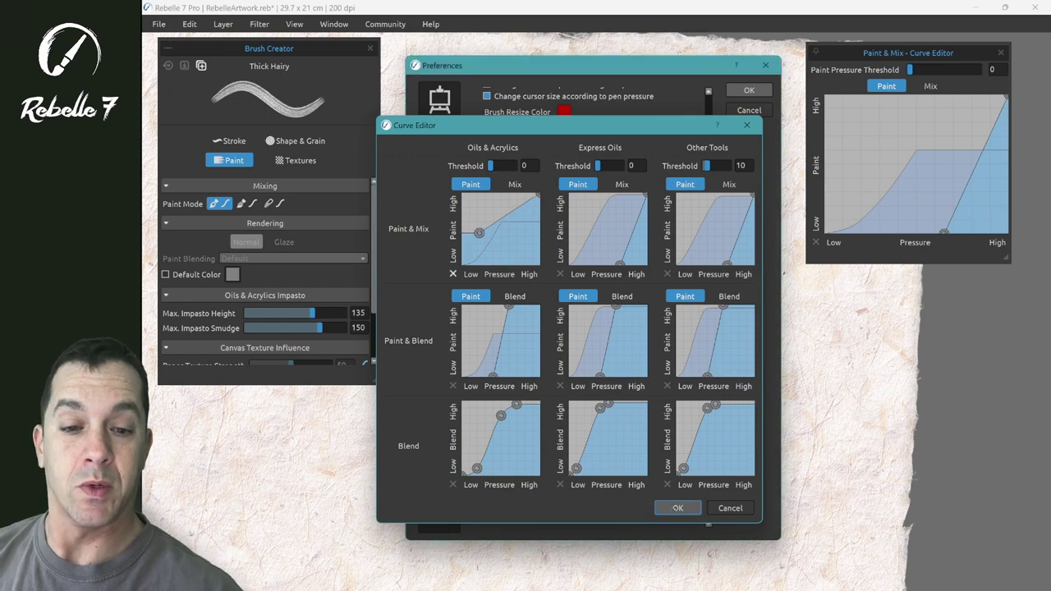
pyautogui.click(749, 90)
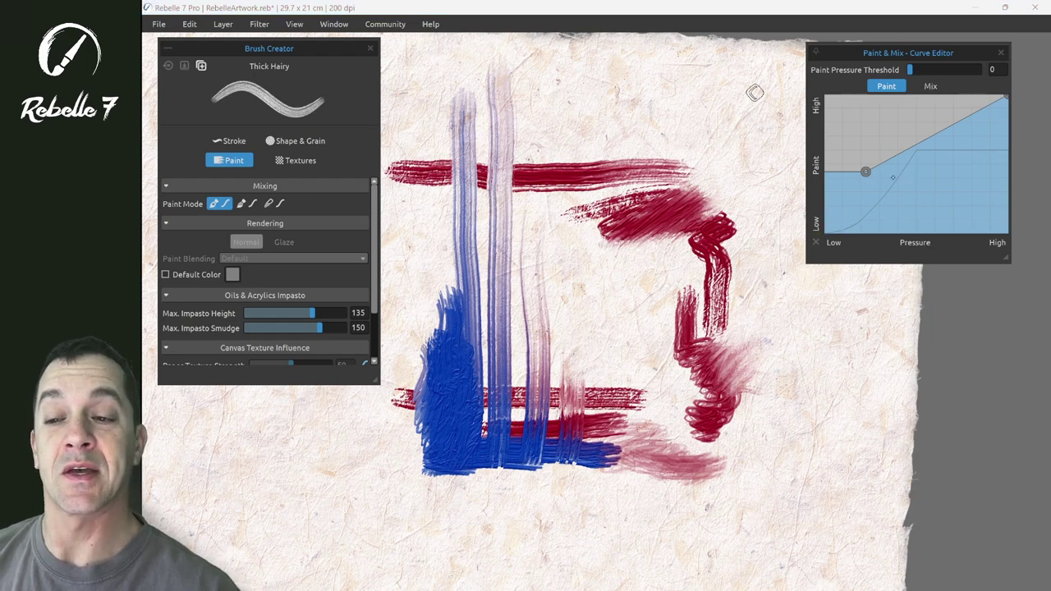
# Step: Reopen the default pressure curve editor in the preferences and reset the Oils & Acrylics Paint curve for Paint & Mix
pyautogui.hotkey('alt', 'e')
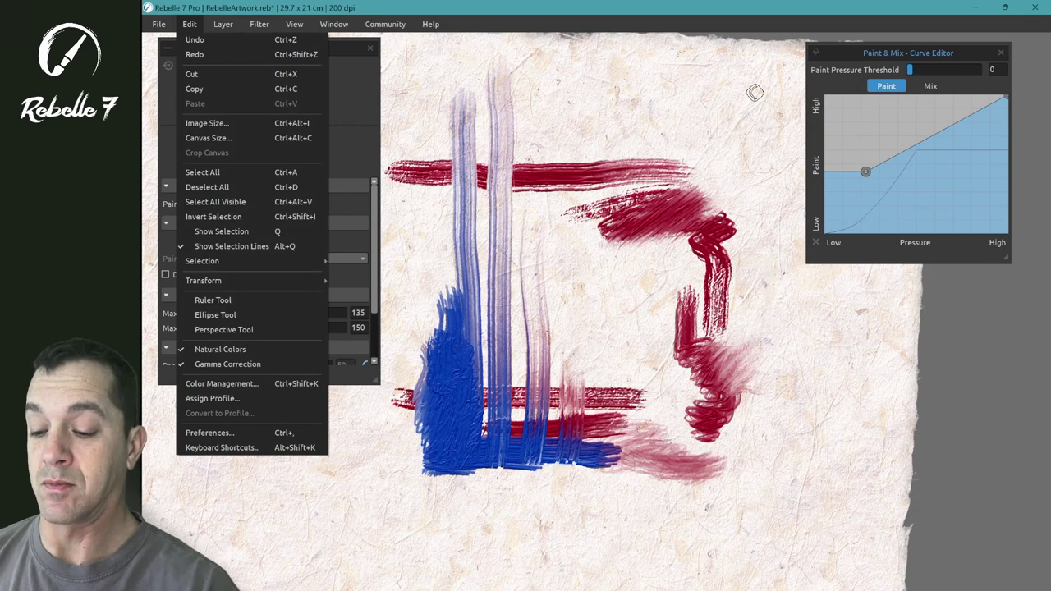
pyautogui.press('Up')
pyautogui.press('Up')
pyautogui.press('Return')
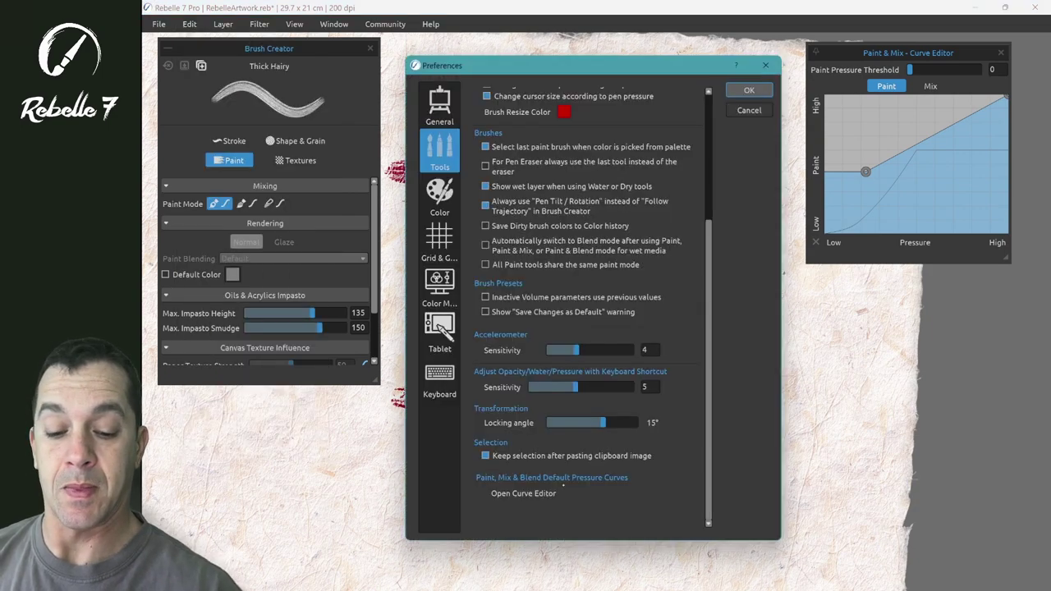
pyautogui.click(564, 486)
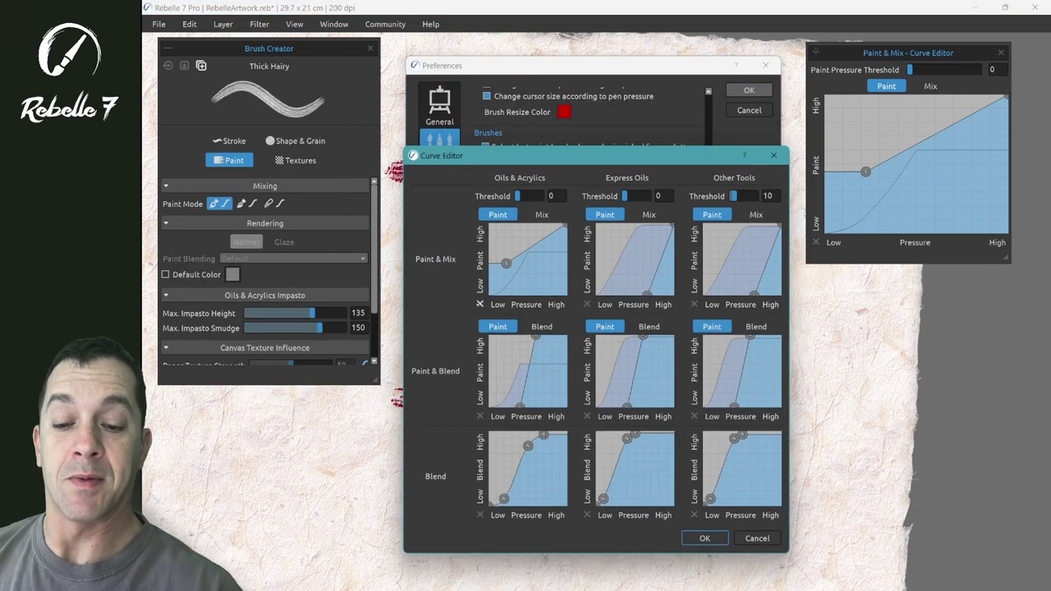
pyautogui.click(480, 304)
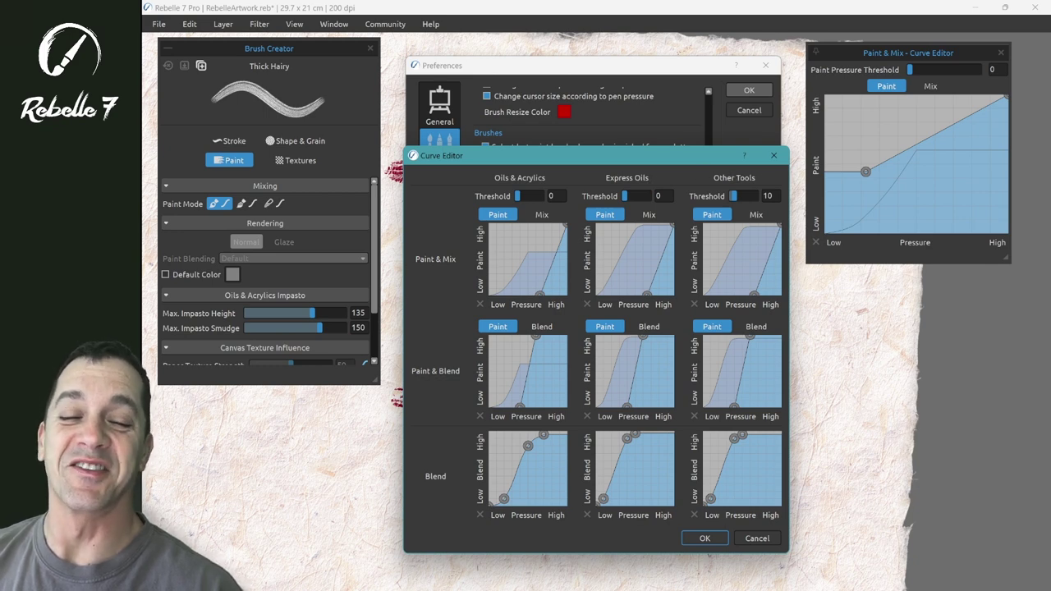
# Step: Dismiss the default curve editor, accept the preferences, and bring the hidden panels back around the canvas
pyautogui.click(773, 155)
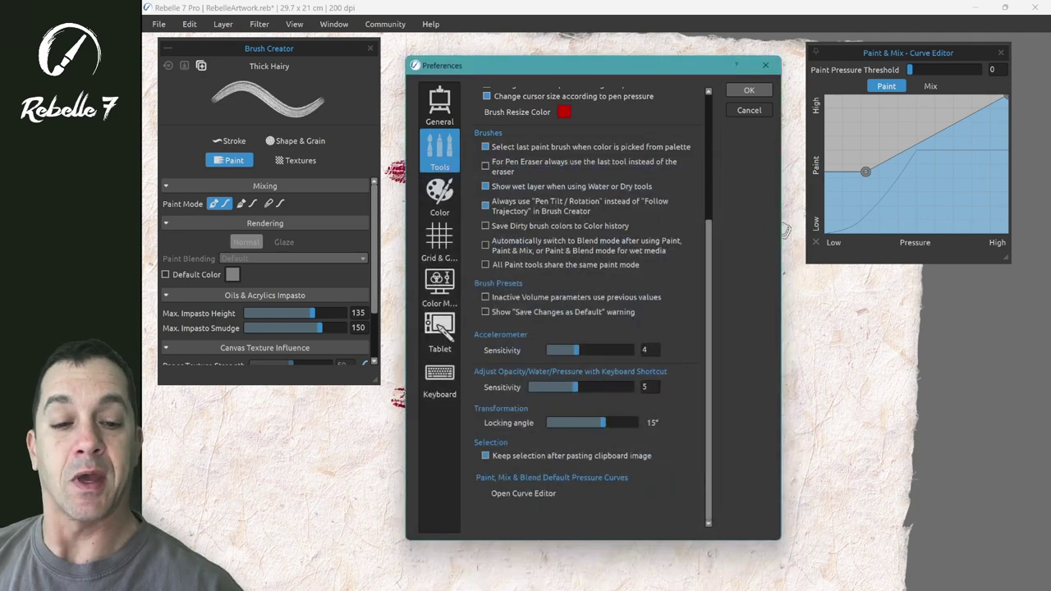
pyautogui.click(747, 90)
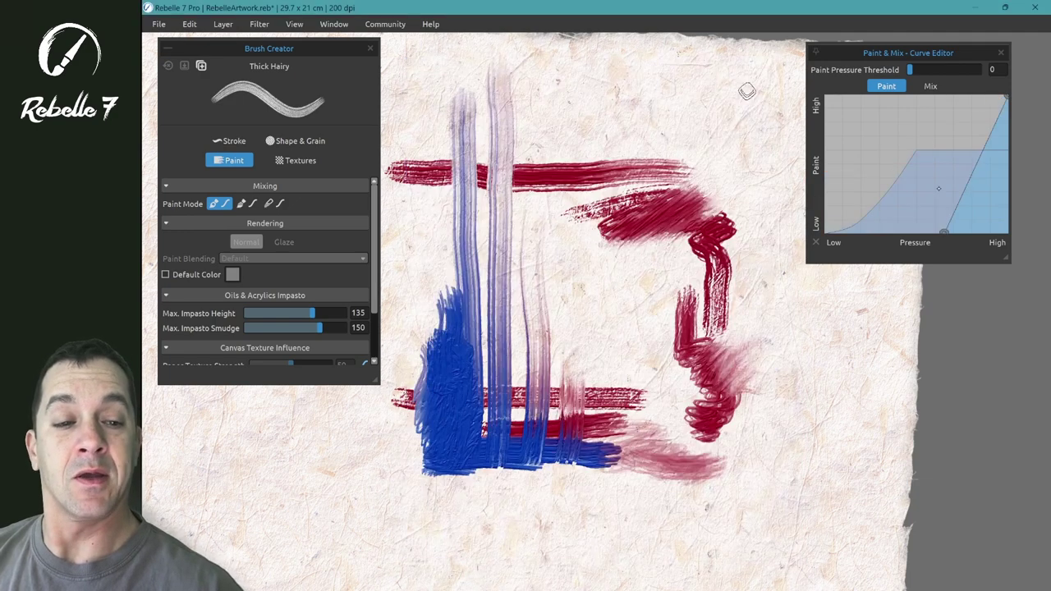
pyautogui.press('Tab')
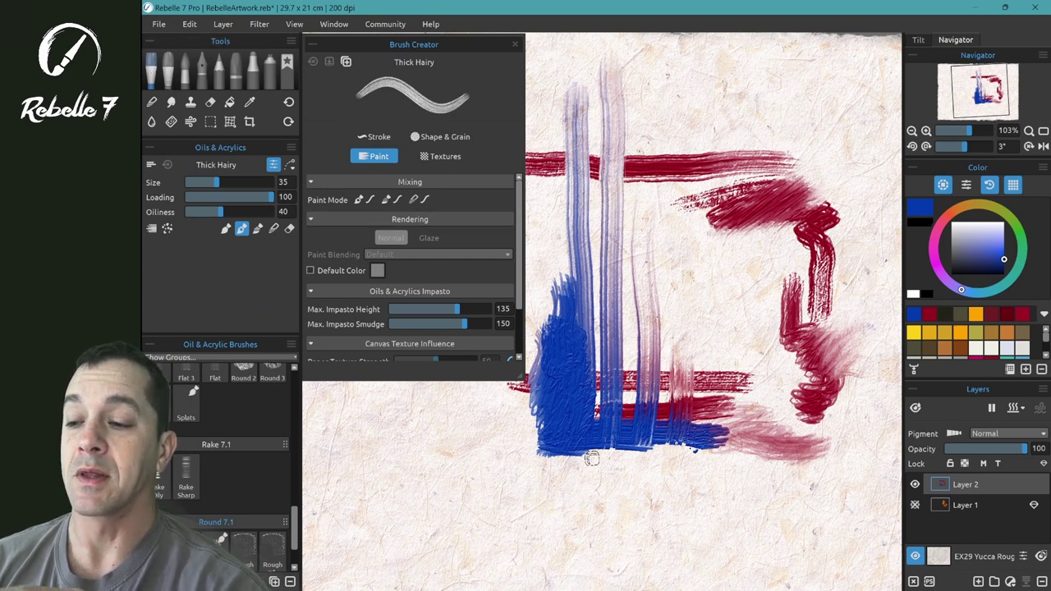
# Step: Switch to the Gouache Filbert watercolor brush and paint a blue swatch with Normal rendering on the empty paper below the oil strokes
pyautogui.click(397, 199)
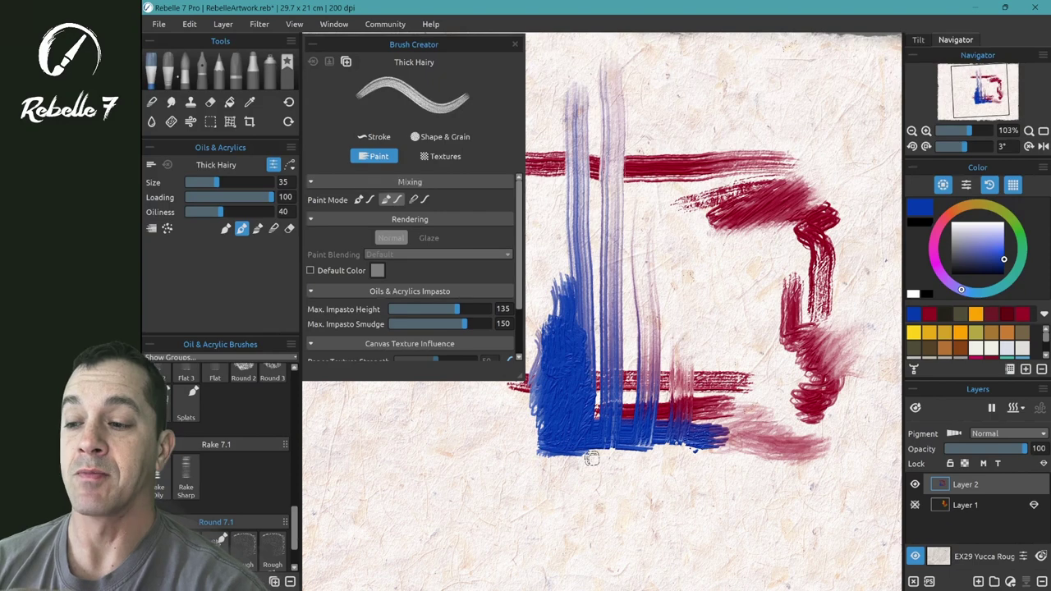
pyautogui.click(169, 76)
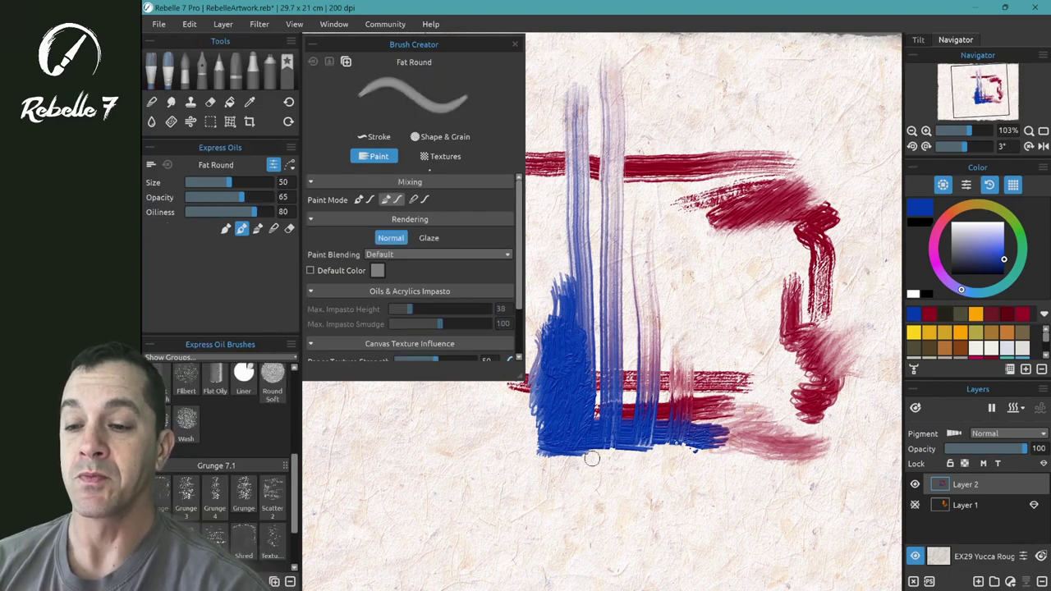
pyautogui.press('w')
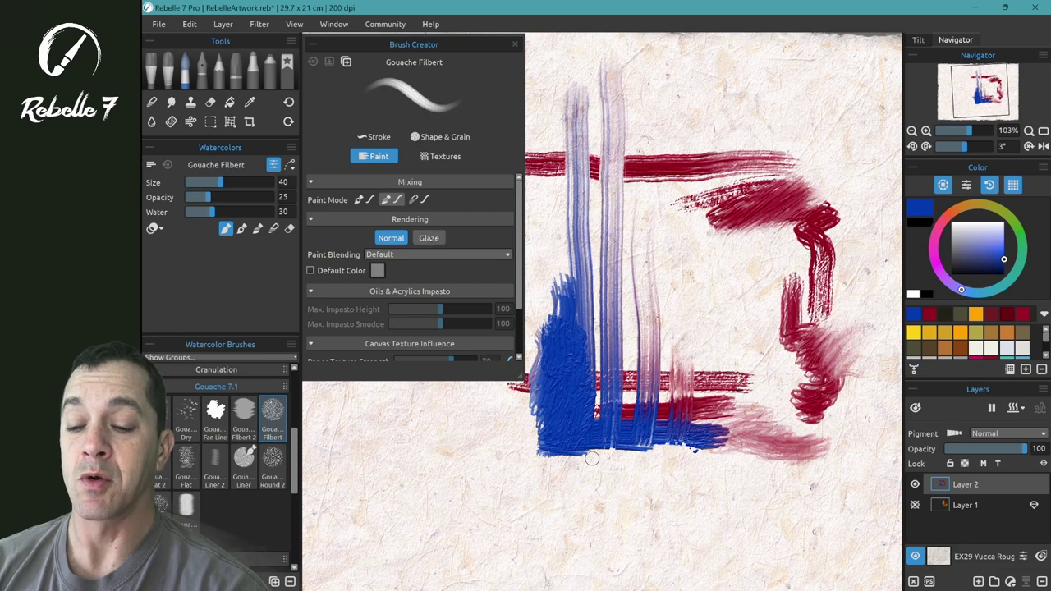
pyautogui.scroll(2, 672, 291)
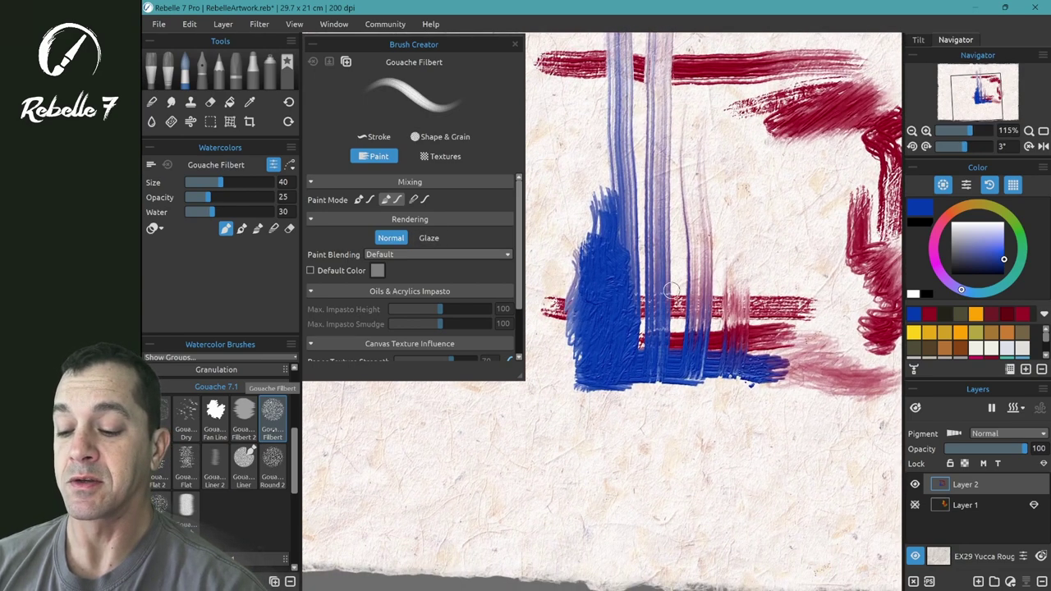
pyautogui.moveTo(443, 485)
pyautogui.mouseDown()
pyautogui.moveTo(521, 420)
pyautogui.moveTo(516, 442)
pyautogui.moveTo(468, 488)
pyautogui.moveTo(515, 468)
pyautogui.moveTo(526, 498)
pyautogui.mouseUp()
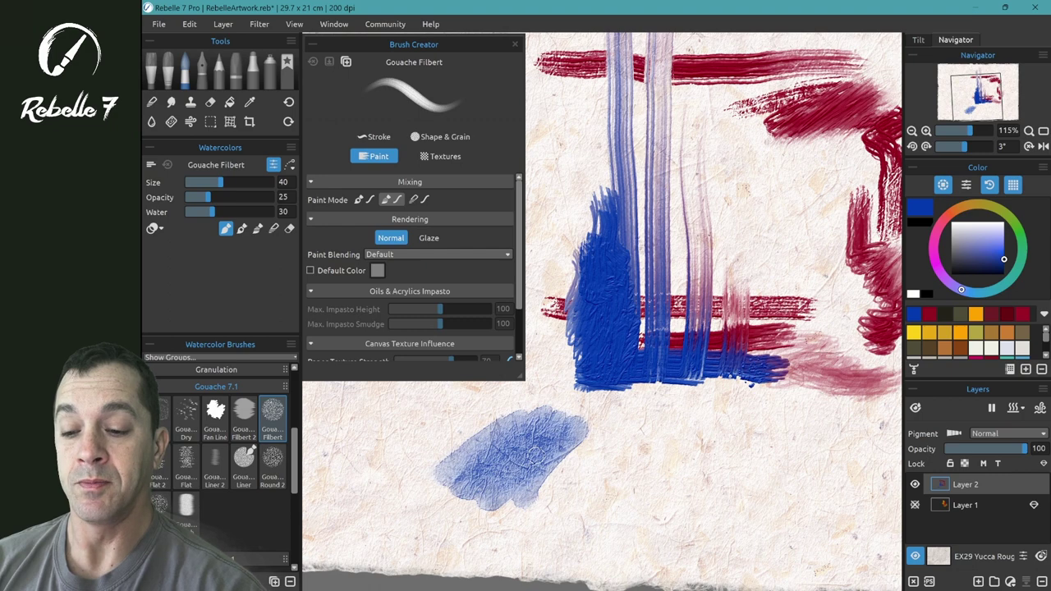
# Step: Paint a second blue swatch beside the first with Glaze rendering, and undo the last stroke
pyautogui.click(429, 238)
pyautogui.moveTo(593, 492)
pyautogui.mouseDown()
pyautogui.moveTo(649, 436)
pyautogui.moveTo(616, 482)
pyautogui.moveTo(623, 494)
pyautogui.moveTo(688, 444)
pyautogui.moveTo(720, 447)
pyautogui.moveTo(665, 490)
pyautogui.mouseUp()
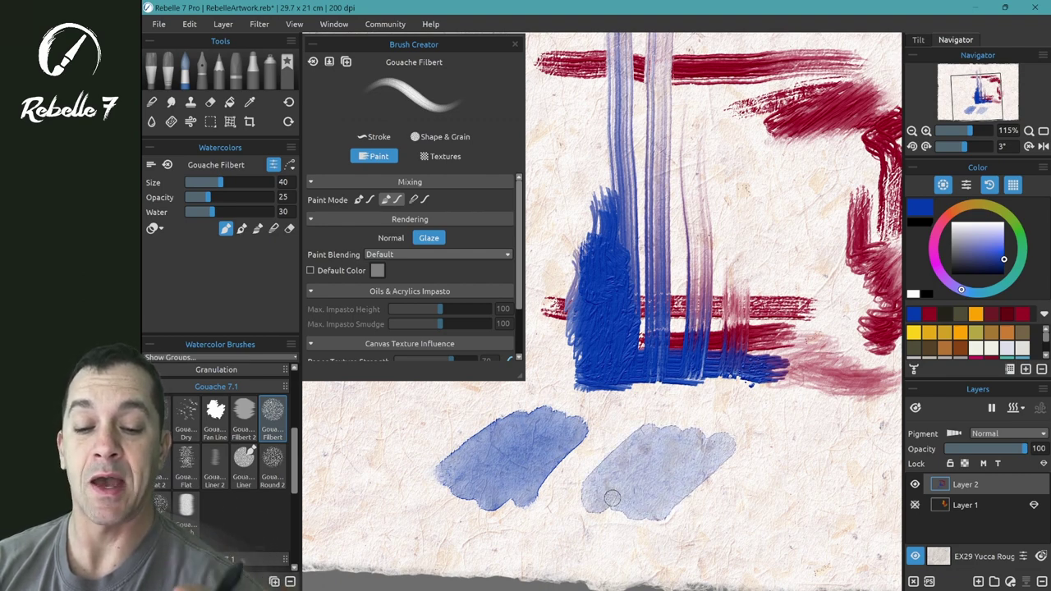
pyautogui.hotkey('ctrl', 'z')
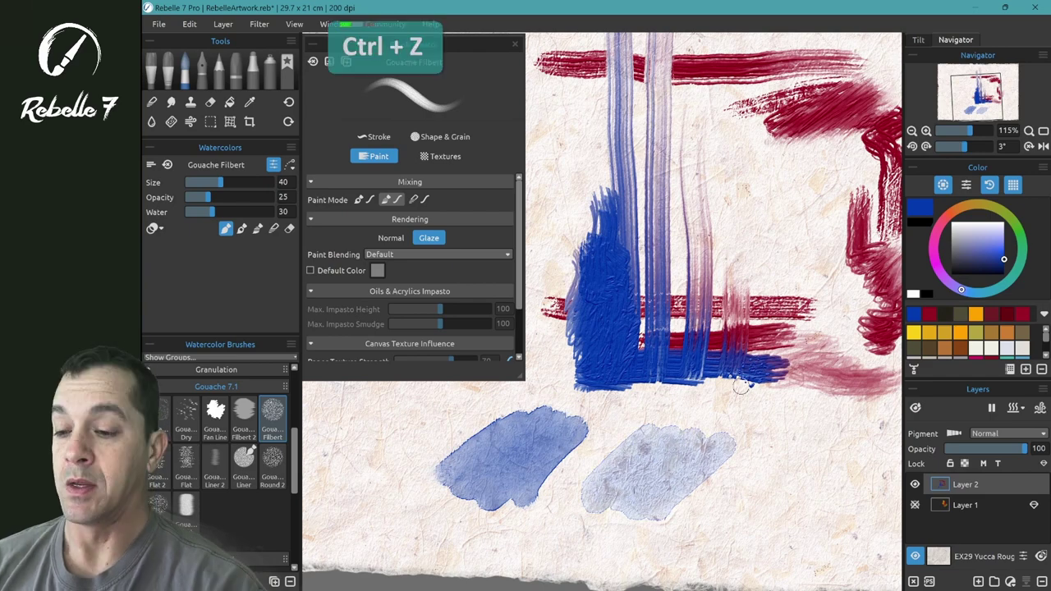
# Step: Set the brush's Water to 1 and paint across the oil strokes, first with Glaze and again with Normal rendering
pyautogui.moveTo(208, 211); pyautogui.dragTo(187, 212)
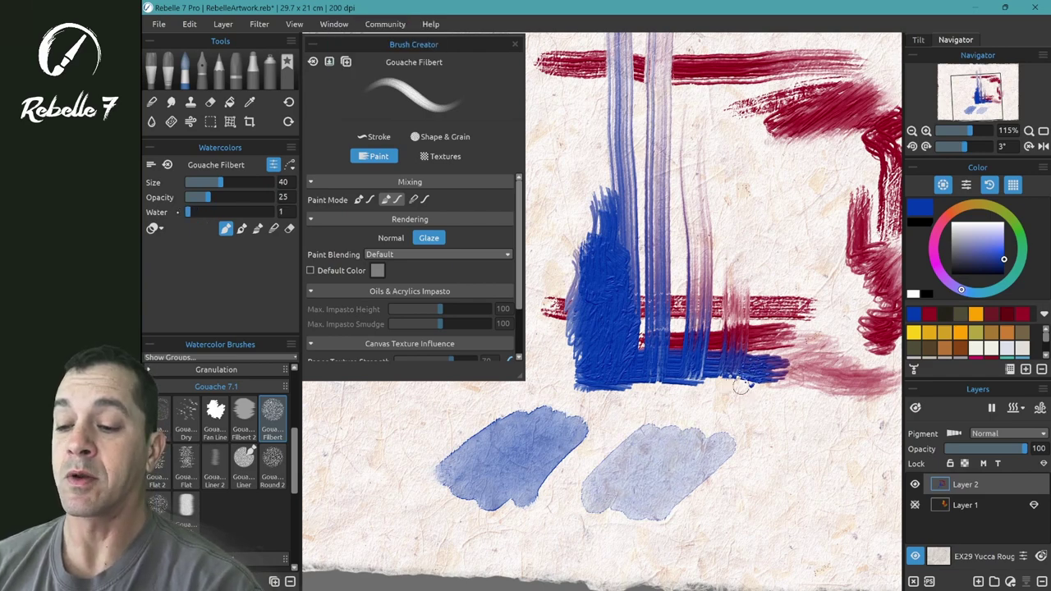
pyautogui.moveTo(689, 398)
pyautogui.mouseDown()
pyautogui.moveTo(755, 324)
pyautogui.moveTo(716, 369)
pyautogui.moveTo(754, 350)
pyautogui.moveTo(744, 411)
pyautogui.mouseUp()
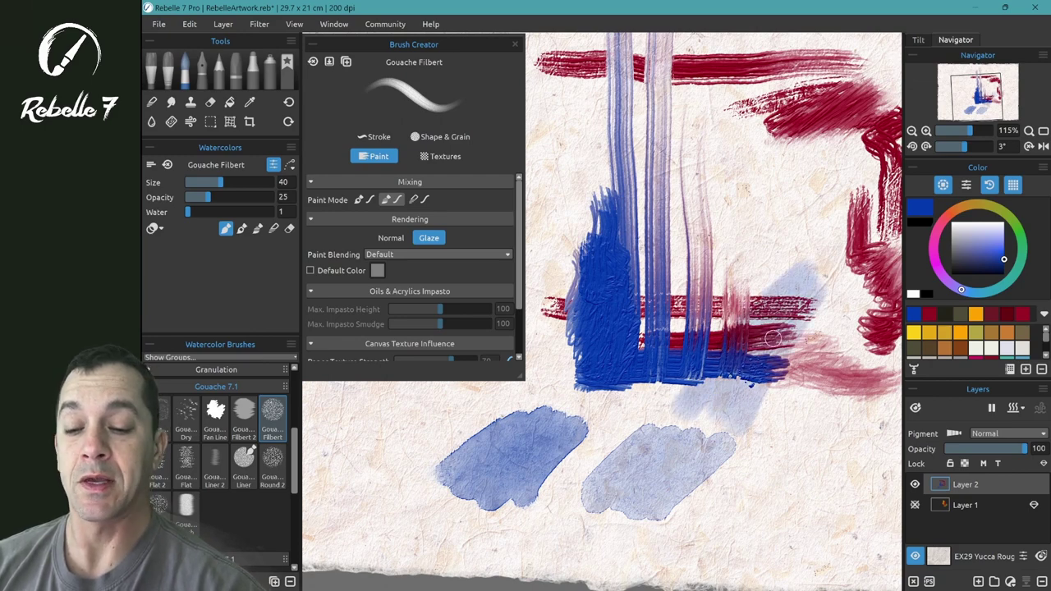
pyautogui.click(391, 238)
pyautogui.moveTo(639, 404)
pyautogui.mouseDown()
pyautogui.moveTo(736, 297)
pyautogui.moveTo(663, 364)
pyautogui.moveTo(705, 295)
pyautogui.moveTo(641, 384)
pyautogui.mouseUp()
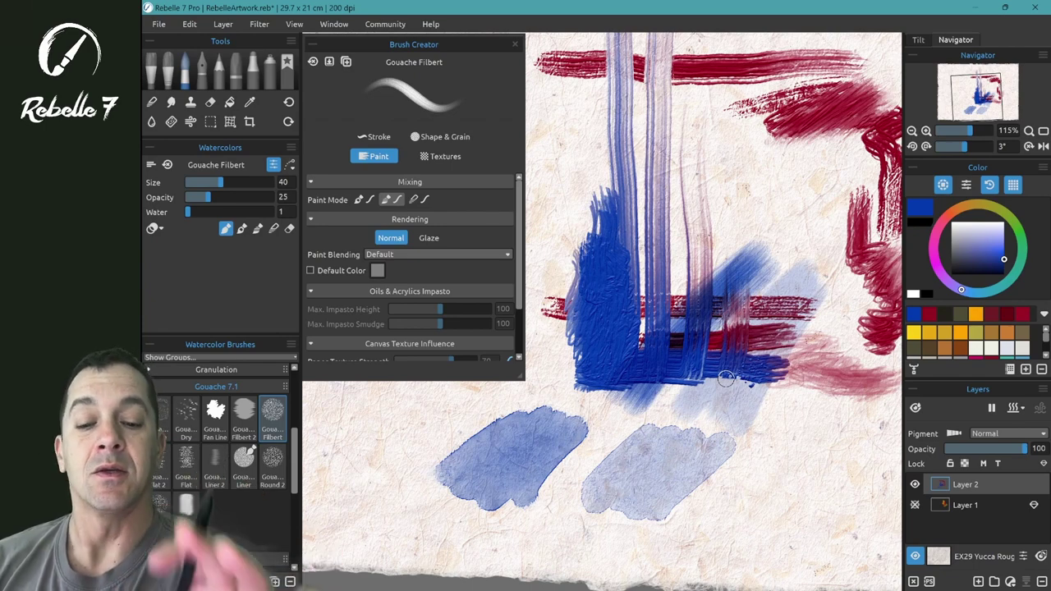
# Step: Set Paint Blending to Difference, after trying Overlay, and paint over the corner of the thick blue oil strokes
pyautogui.scroll(3, 744, 436)
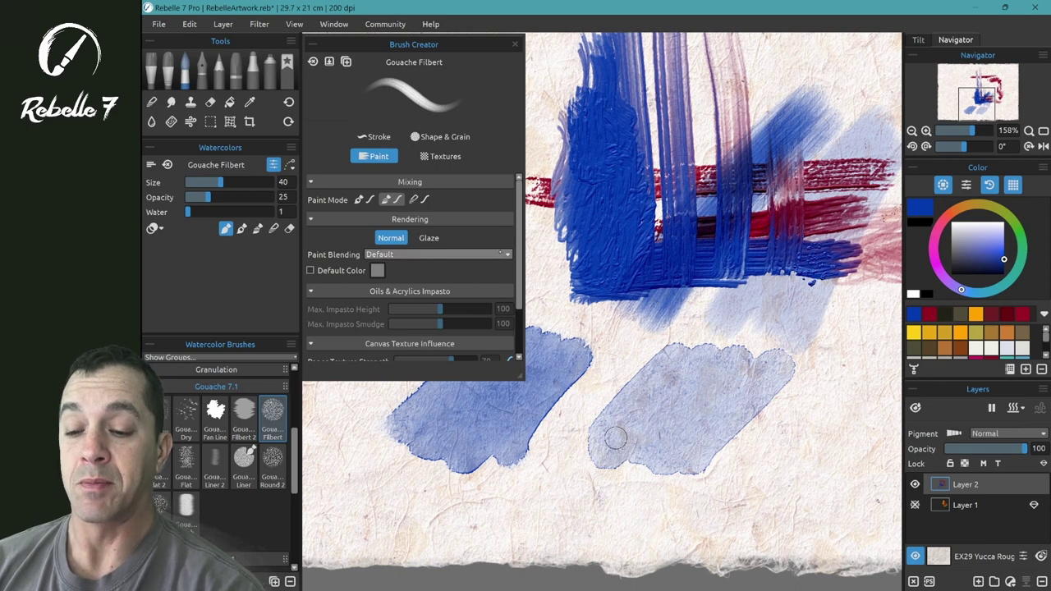
pyautogui.click(442, 254)
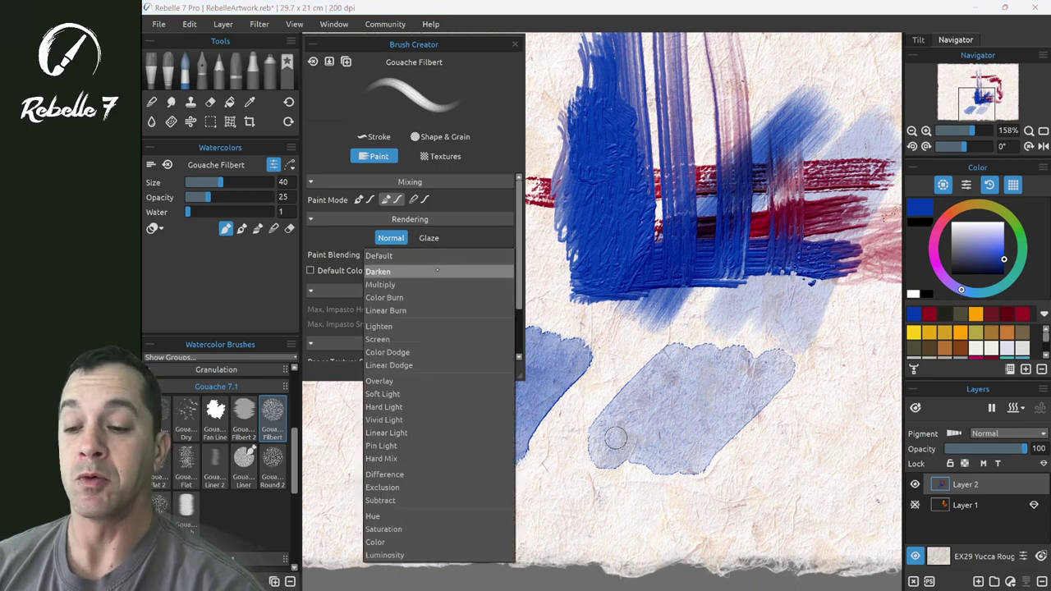
pyautogui.click(427, 381)
pyautogui.click(427, 255)
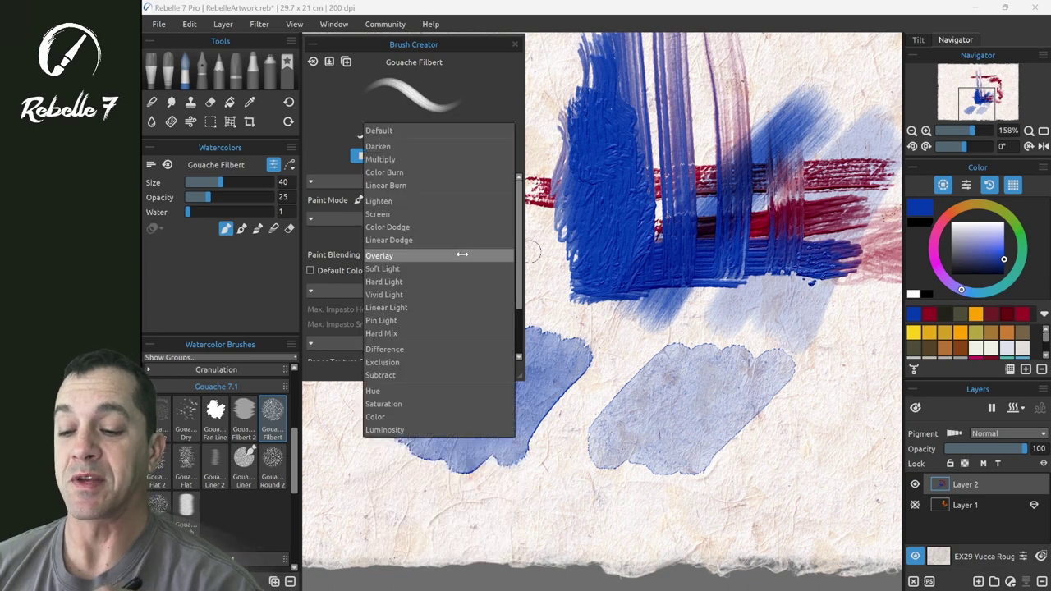
pyautogui.click(427, 349)
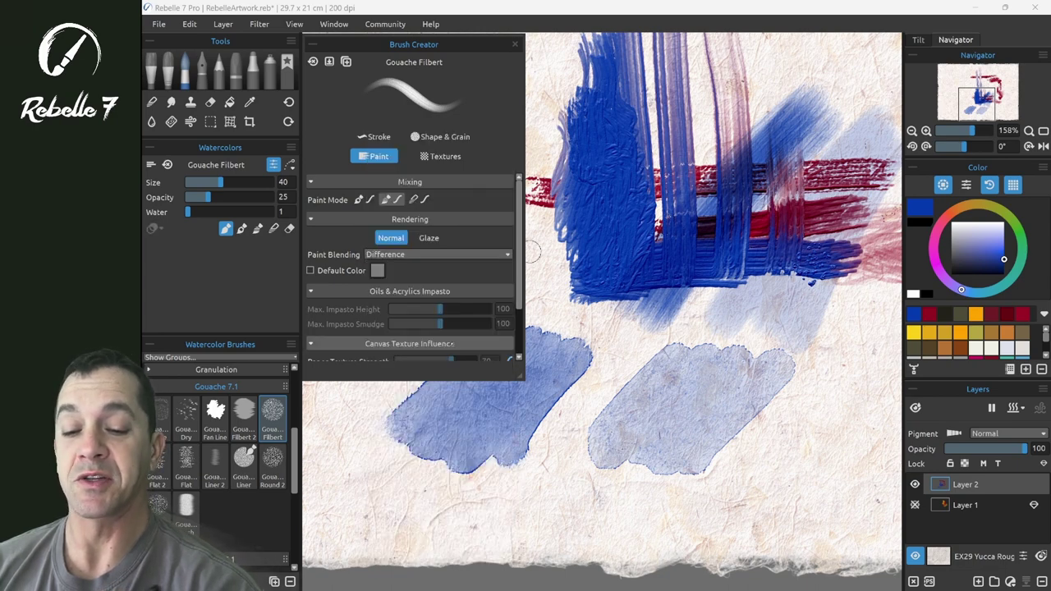
pyautogui.moveTo(600, 272)
pyautogui.mouseDown()
pyautogui.moveTo(584, 310)
pyautogui.moveTo(645, 301)
pyautogui.moveTo(674, 259)
pyautogui.moveTo(623, 234)
pyautogui.moveTo(642, 353)
pyautogui.mouseUp()
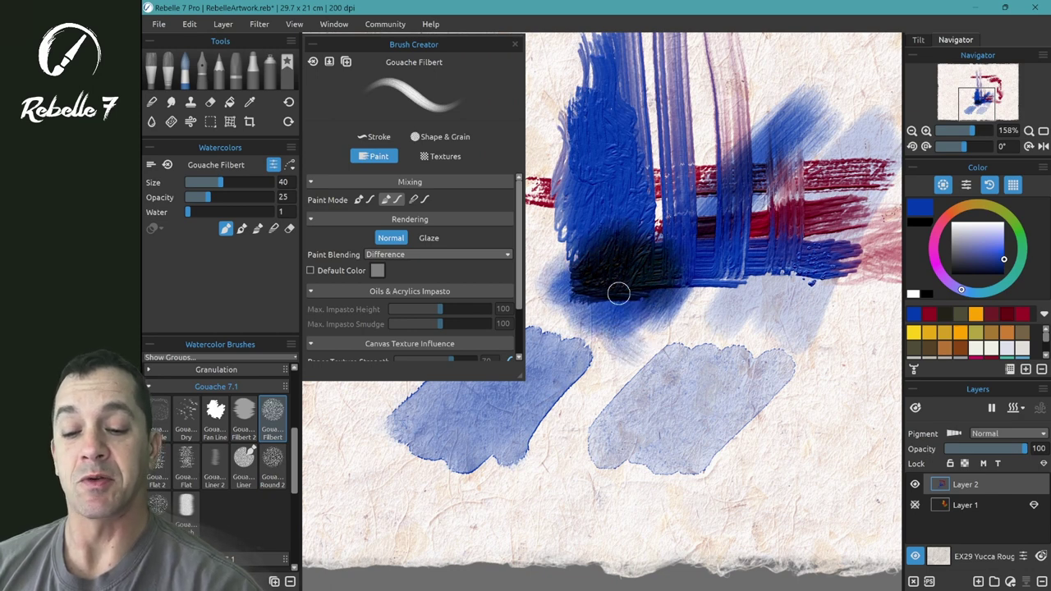
pyautogui.moveTo(573, 260)
pyautogui.mouseDown()
pyautogui.moveTo(570, 169)
pyautogui.moveTo(570, 274)
pyautogui.moveTo(629, 270)
pyautogui.moveTo(624, 305)
pyautogui.moveTo(626, 274)
pyautogui.moveTo(642, 267)
pyautogui.moveTo(657, 301)
pyautogui.moveTo(711, 251)
pyautogui.moveTo(734, 277)
pyautogui.moveTo(688, 320)
pyautogui.mouseUp()
# Step: Paint over the red and blue strokes with Paint Blending set to Saturation, and return the blending to Default
pyautogui.click(437, 255)
pyautogui.click(411, 305)
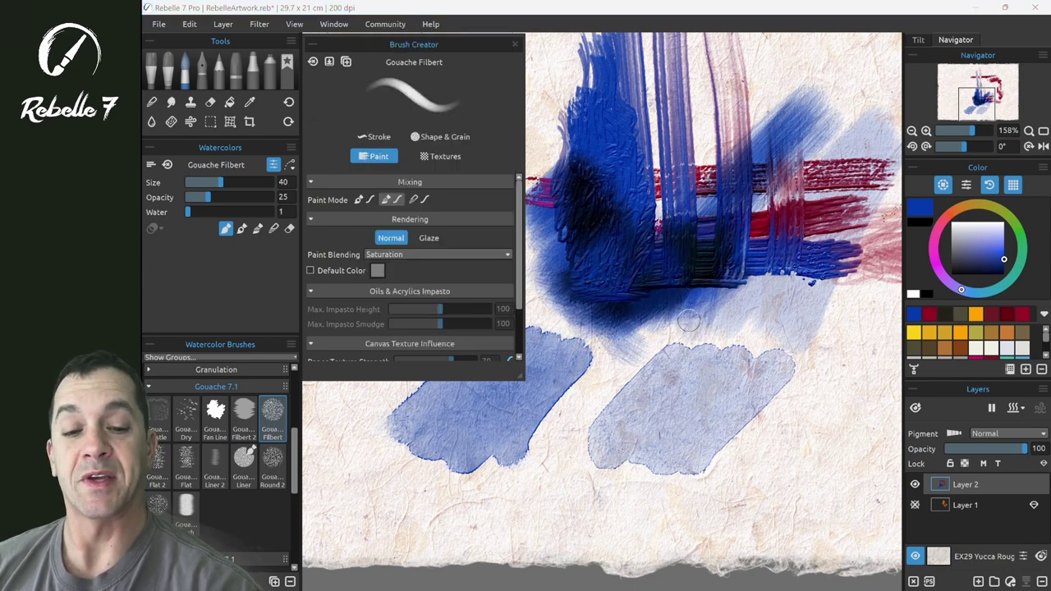
pyautogui.moveTo(790, 179)
pyautogui.mouseDown()
pyautogui.moveTo(757, 267)
pyautogui.moveTo(799, 215)
pyautogui.moveTo(799, 134)
pyautogui.moveTo(760, 200)
pyautogui.moveTo(793, 253)
pyautogui.moveTo(818, 263)
pyautogui.moveTo(870, 246)
pyautogui.moveTo(732, 326)
pyautogui.mouseUp()
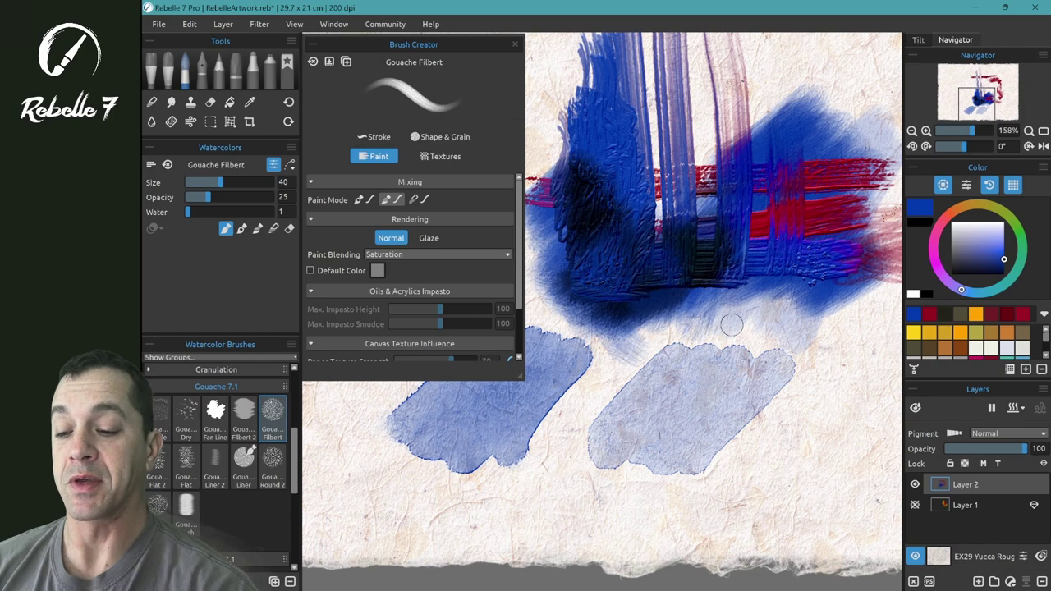
pyautogui.click(437, 254)
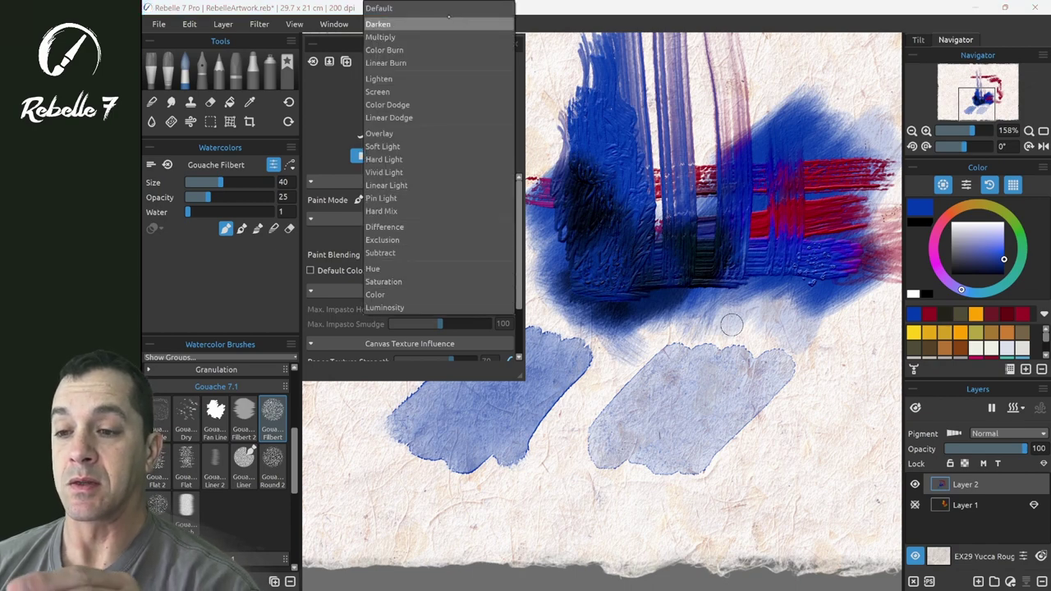
pyautogui.click(443, 11)
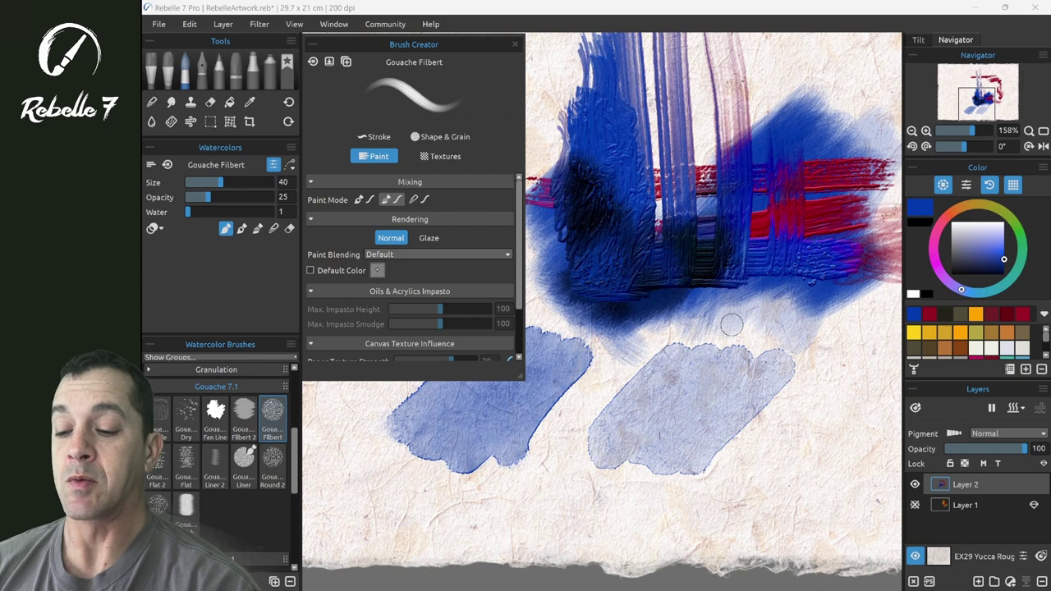
# Step: Enable a Default Color of #ff55ff for the Gouache Filbert brush and paint blue strokes over the two swatches
pyautogui.click(377, 270)
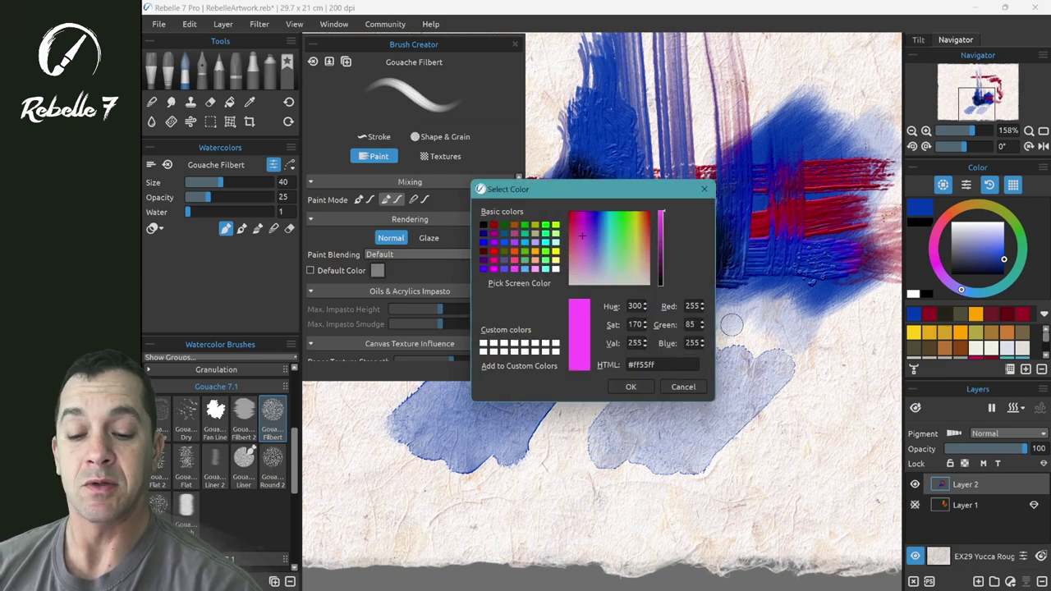
pyautogui.click(631, 387)
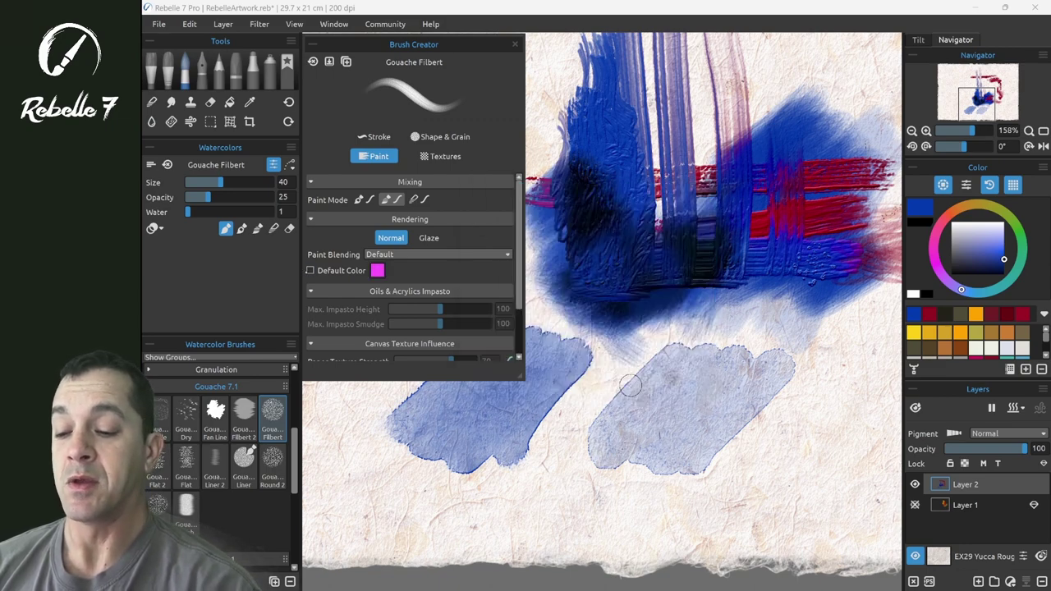
pyautogui.moveTo(340, 450)
pyautogui.mouseDown()
pyautogui.moveTo(395, 427)
pyautogui.moveTo(400, 470)
pyautogui.moveTo(493, 456)
pyautogui.moveTo(528, 466)
pyautogui.moveTo(617, 456)
pyautogui.mouseUp()
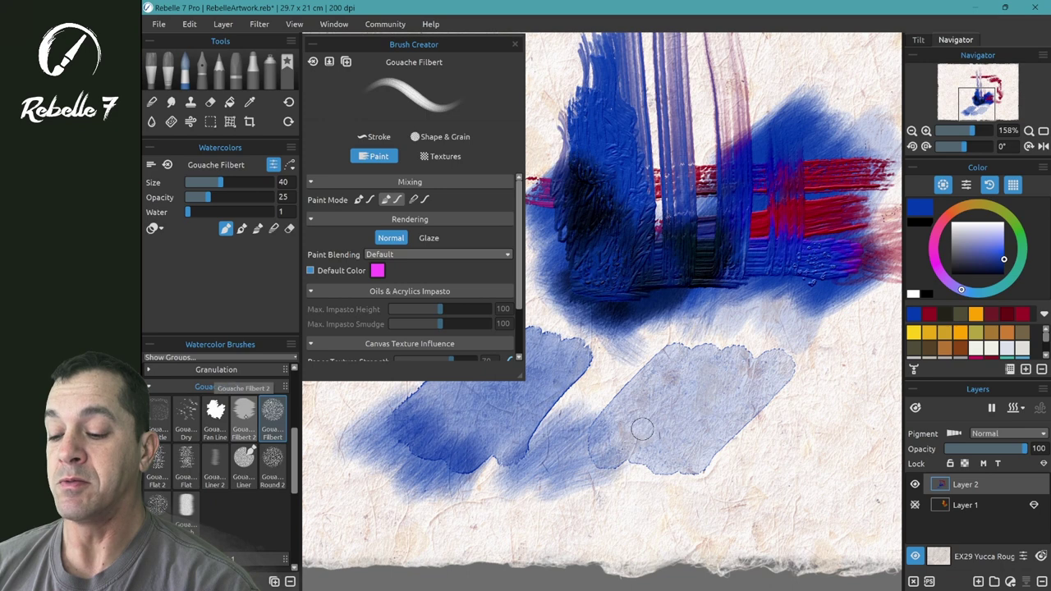
# Step: Reselect Gouache Filbert by way of Gouache Filbert 2, and paint magenta and light-blue strokes over the lower swatches
pyautogui.click(243, 419)
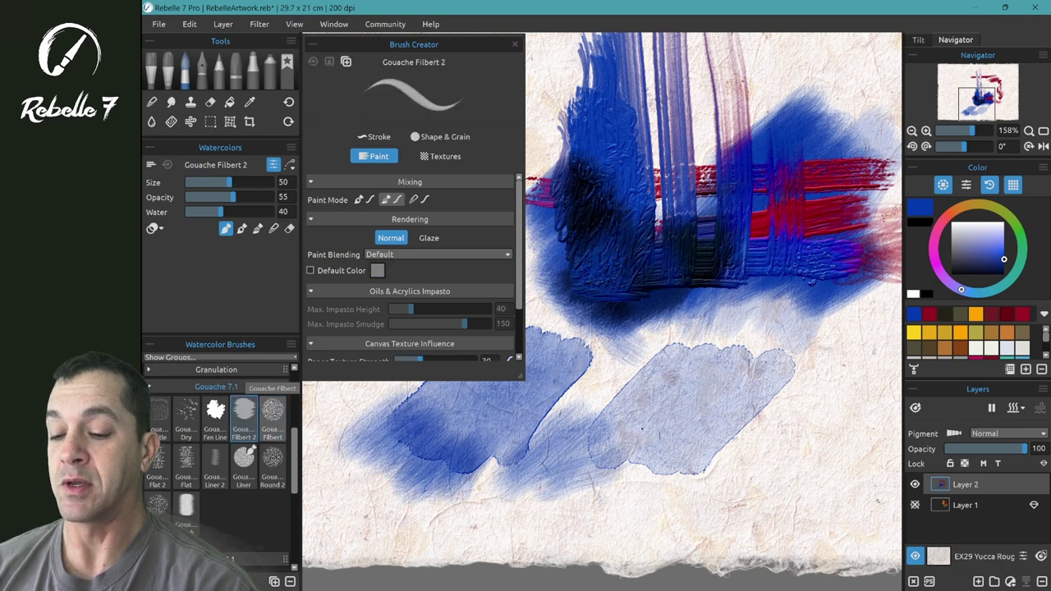
pyautogui.click(272, 419)
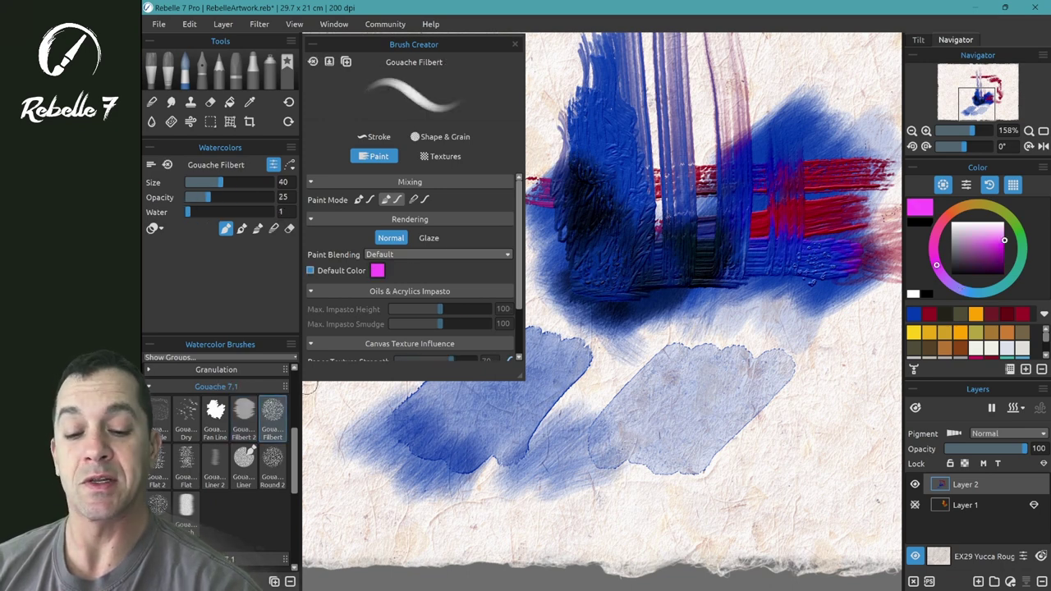
pyautogui.moveTo(570, 482)
pyautogui.mouseDown()
pyautogui.moveTo(662, 419)
pyautogui.moveTo(661, 408)
pyautogui.moveTo(660, 418)
pyautogui.moveTo(691, 432)
pyautogui.moveTo(694, 456)
pyautogui.moveTo(657, 462)
pyautogui.mouseUp()
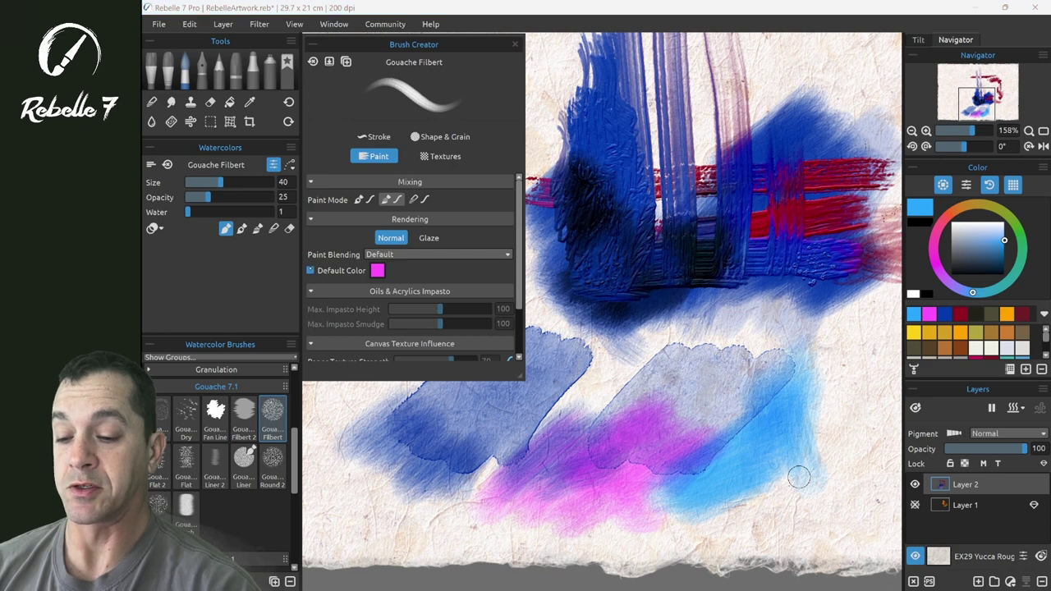
# Step: Clear Layer 2 and paint a light-blue swatch with the Thick Hairy oil brush at its current impasto settings
pyautogui.scroll(-3, 410, 271)
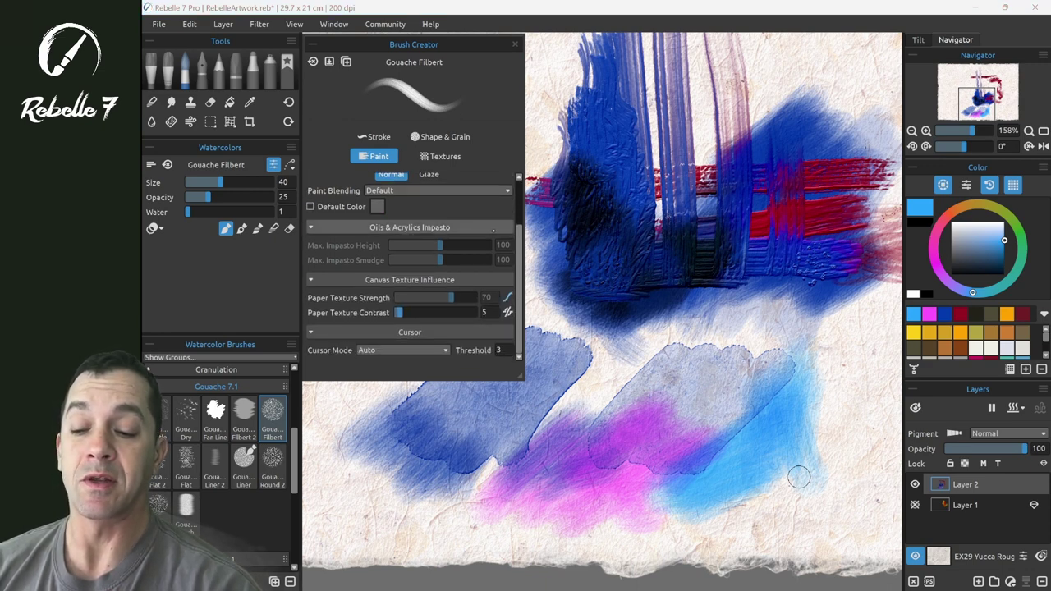
pyautogui.click(150, 72)
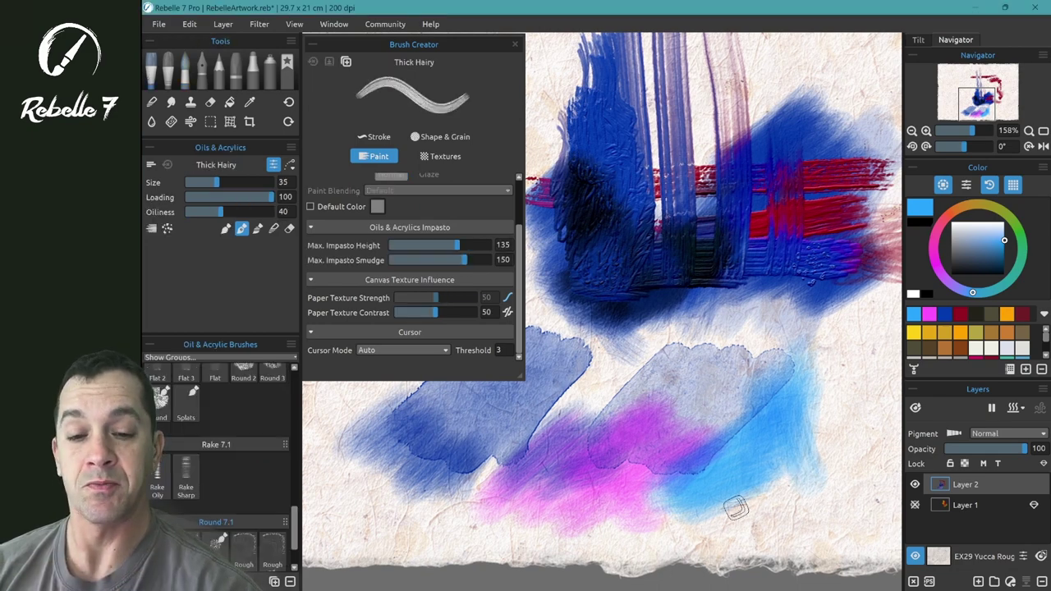
pyautogui.moveTo(799, 477); pyautogui.dragTo(737, 507)
pyautogui.press('Delete')
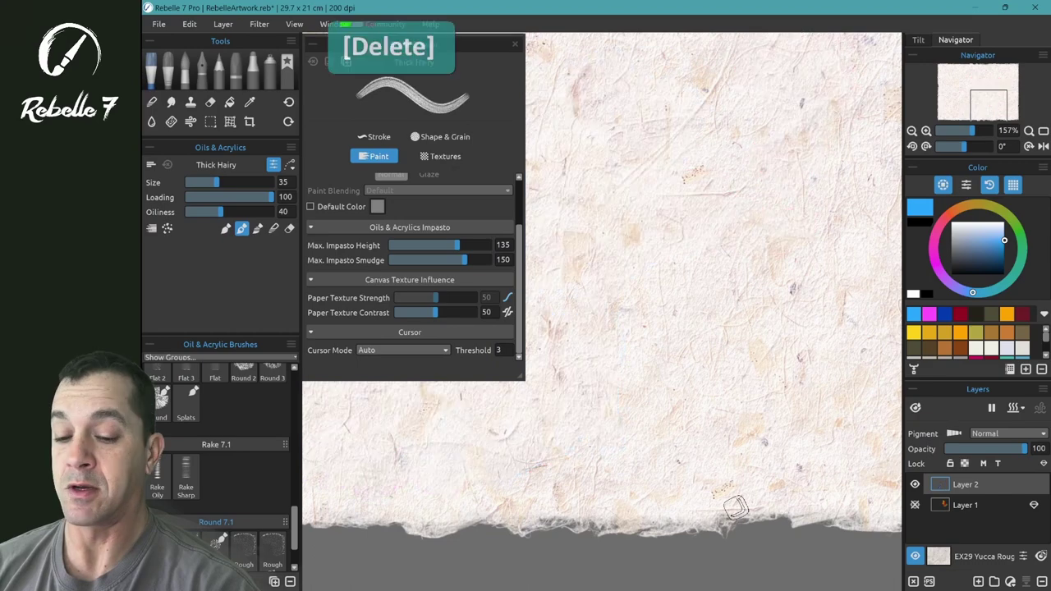
pyautogui.moveTo(561, 250)
pyautogui.mouseDown()
pyautogui.moveTo(591, 214)
pyautogui.moveTo(663, 168)
pyautogui.moveTo(598, 267)
pyautogui.moveTo(680, 206)
pyautogui.moveTo(618, 320)
pyautogui.mouseUp()
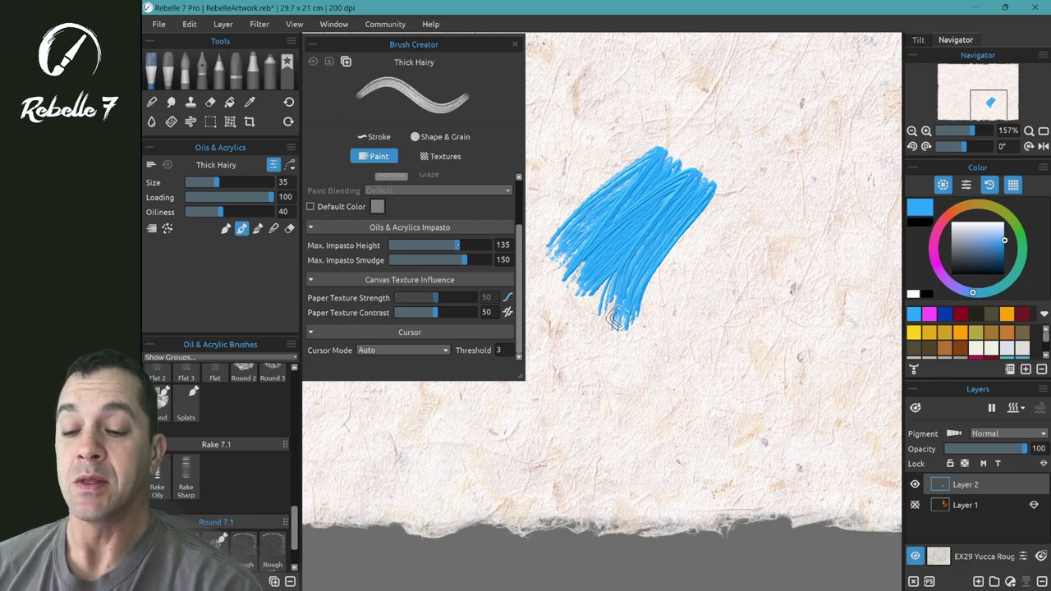
# Step: Paint a second light-blue swatch beside the first with Max. Impasto Height set to 11, and raise the height to 154
pyautogui.moveTo(457, 246); pyautogui.dragTo(439, 245)
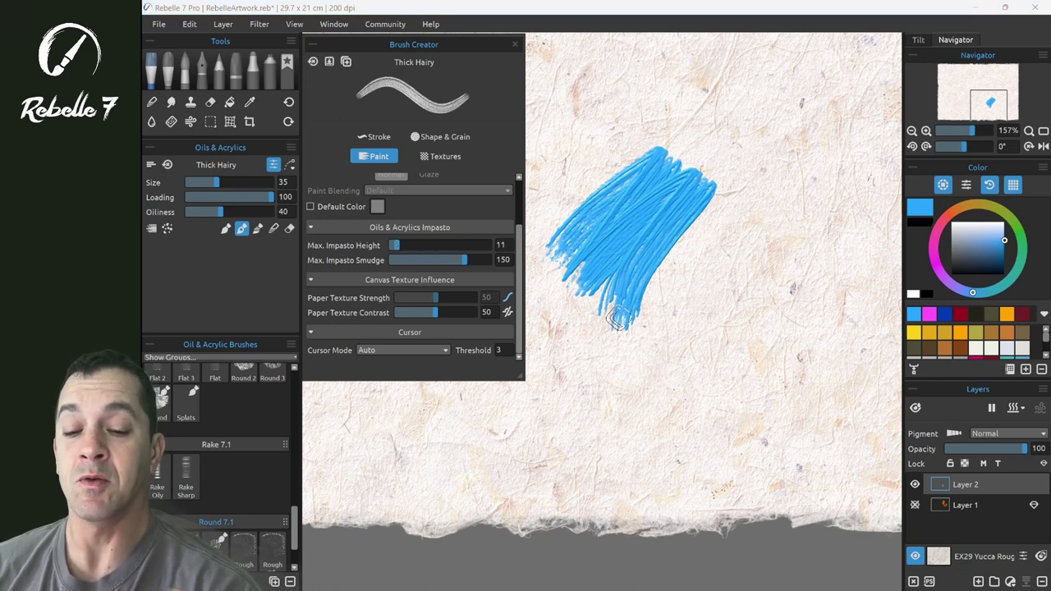
pyautogui.moveTo(661, 304)
pyautogui.mouseDown()
pyautogui.moveTo(714, 238)
pyautogui.moveTo(756, 232)
pyautogui.moveTo(725, 311)
pyautogui.moveTo(818, 239)
pyautogui.moveTo(724, 355)
pyautogui.mouseUp()
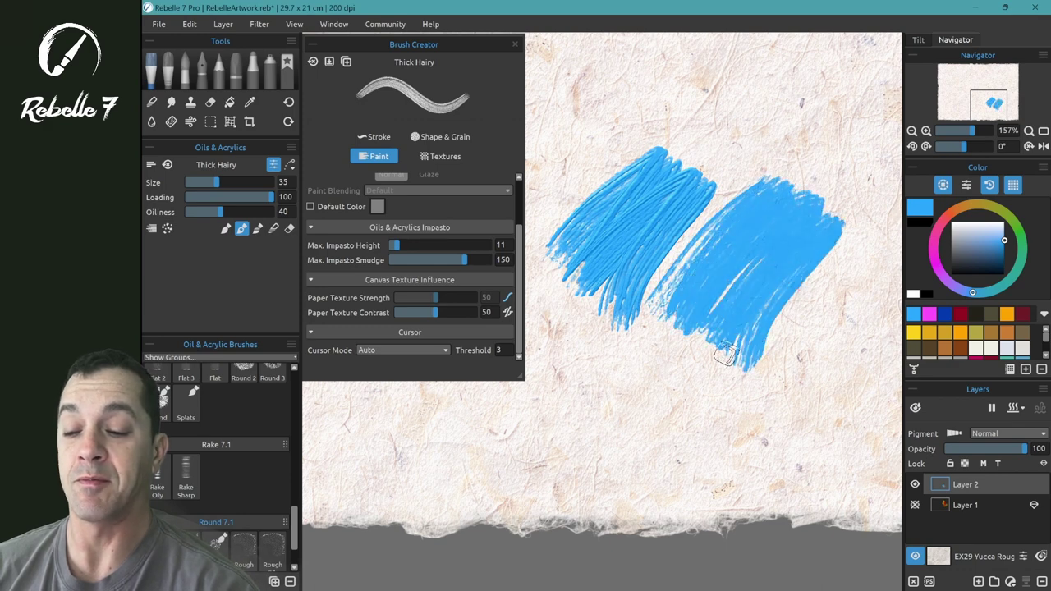
pyautogui.moveTo(417, 244); pyautogui.dragTo(467, 244)
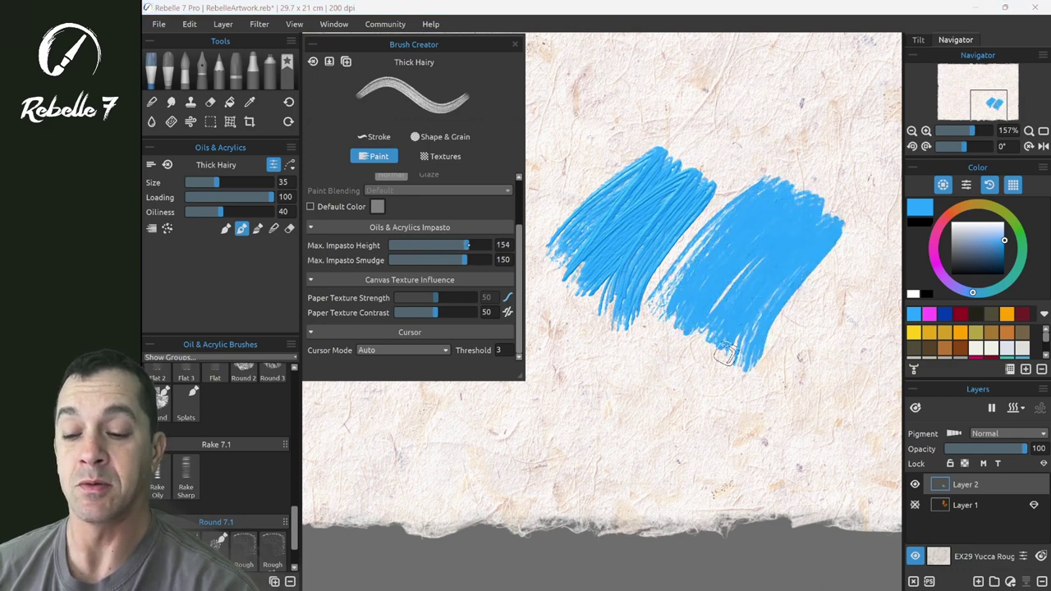
# Step: Paint a third light-blue swatch with Max. Impasto Height at 200, and a separate stroke below with Max. Impasto Smudge at 0
pyautogui.moveTo(746, 403)
pyautogui.mouseDown()
pyautogui.moveTo(800, 338)
pyautogui.moveTo(821, 394)
pyautogui.moveTo(886, 386)
pyautogui.moveTo(850, 474)
pyautogui.mouseUp()
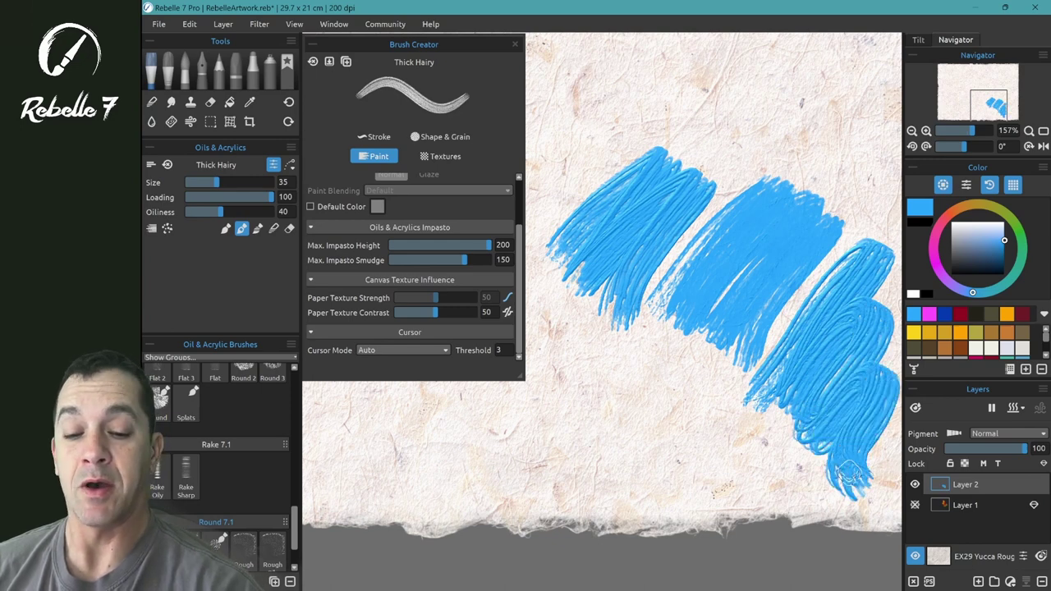
pyautogui.moveTo(464, 259); pyautogui.dragTo(416, 259)
pyautogui.moveTo(337, 451); pyautogui.dragTo(667, 365)
pyautogui.scroll(2, 632, 377)
pyautogui.scroll(2, 621, 351)
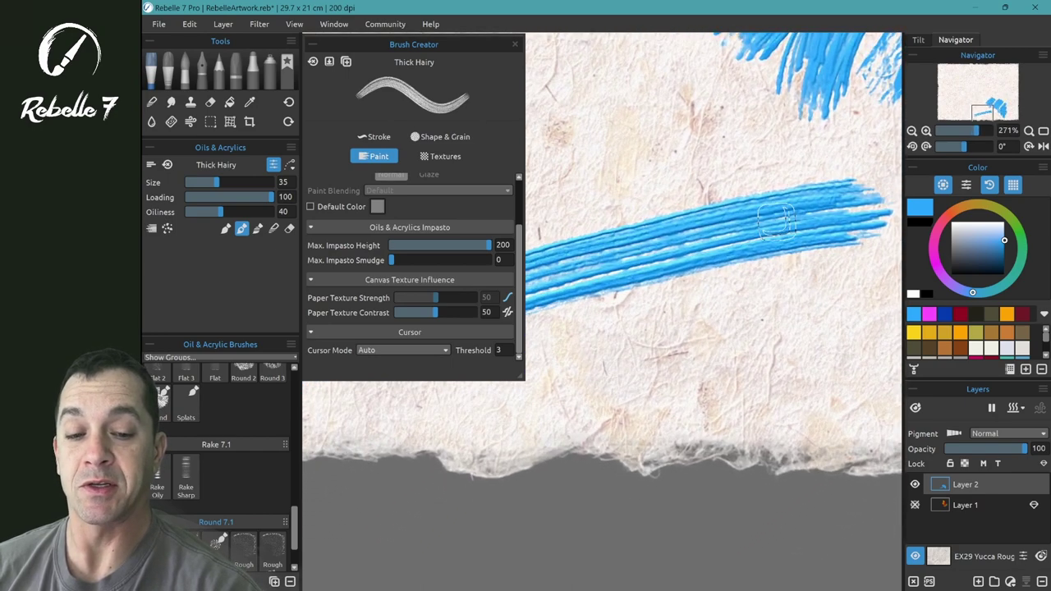
# Step: Paint two more Thick Hairy strokes below the last one, with Max. Impasto Smudge set to 124 and 200 respectively
pyautogui.moveTo(392, 260); pyautogui.dragTo(451, 259)
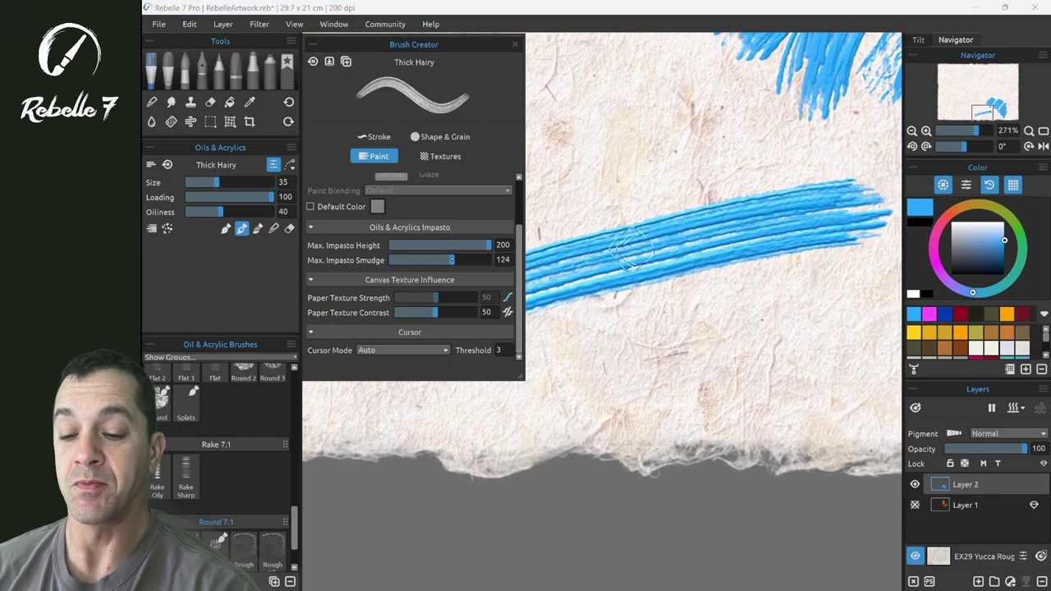
pyautogui.moveTo(540, 364); pyautogui.dragTo(879, 286)
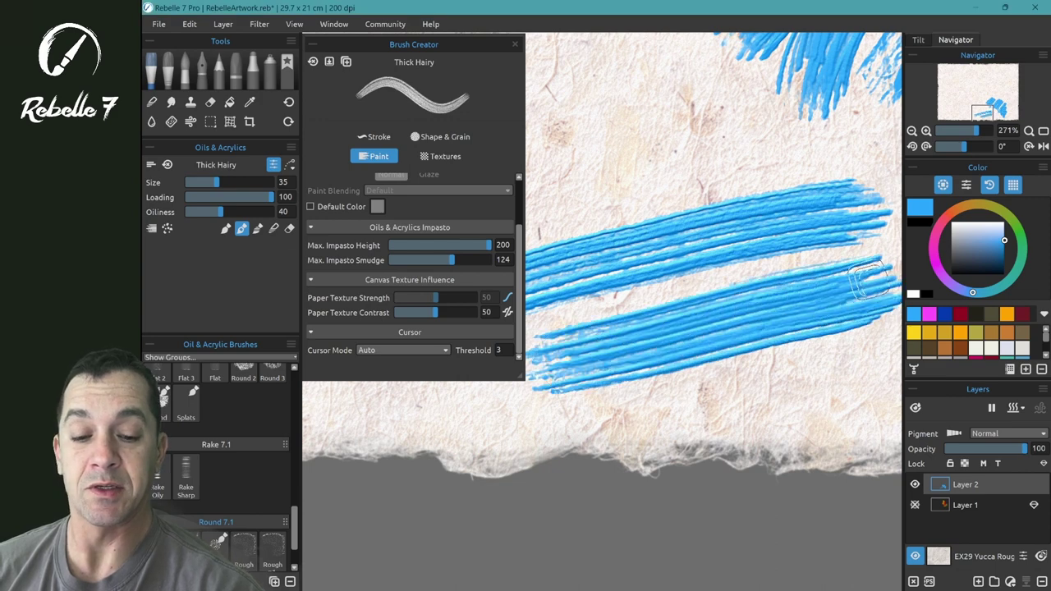
pyautogui.scroll(-2, 837, 427)
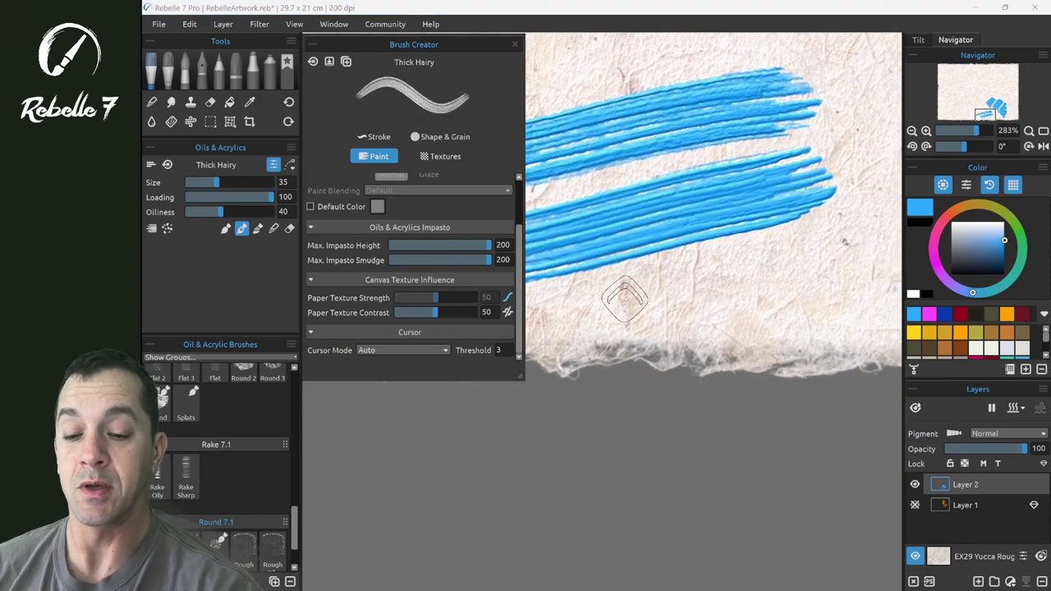
pyautogui.moveTo(579, 325)
pyautogui.mouseDown()
pyautogui.moveTo(739, 275)
pyautogui.moveTo(904, 245)
pyautogui.mouseUp()
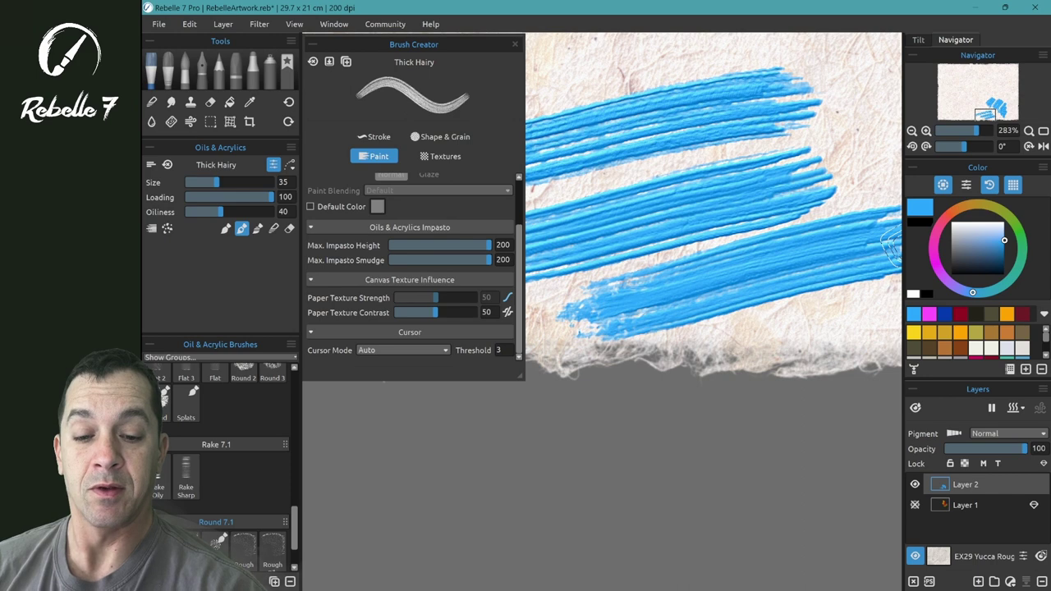
# Step: Select the Knife Smooth 3 brush and paint a diagonal light-blue stroke on blank paper with Max. Impasto Smudge at 0
pyautogui.scroll(-2, 715, 230)
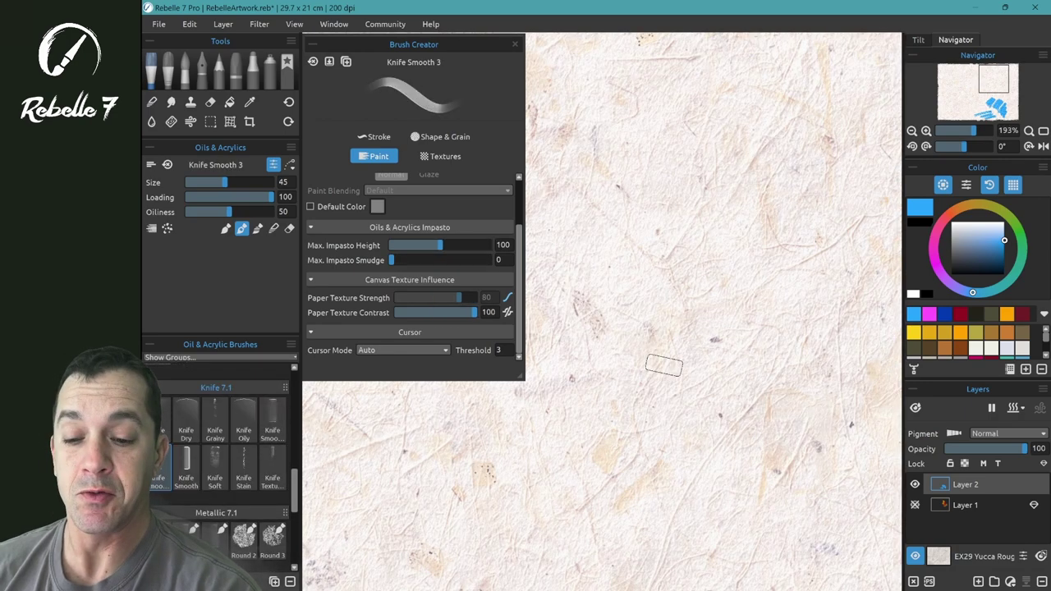
pyautogui.hotkey('ctrl', 'z')
pyautogui.moveTo(546, 325)
pyautogui.mouseDown()
pyautogui.moveTo(759, 185)
pyautogui.moveTo(795, 187)
pyautogui.mouseUp()
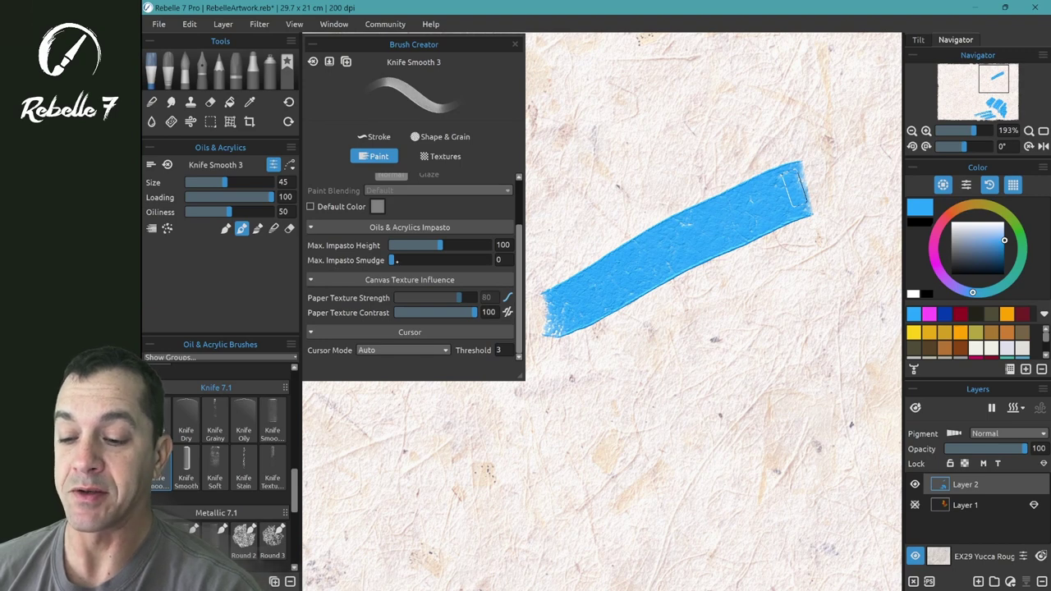
# Step: Paint two parallel knife strokes below the first, with Max. Impasto Smudge set to 96 and 200 respectively
pyautogui.moveTo(412, 260); pyautogui.dragTo(433, 260)
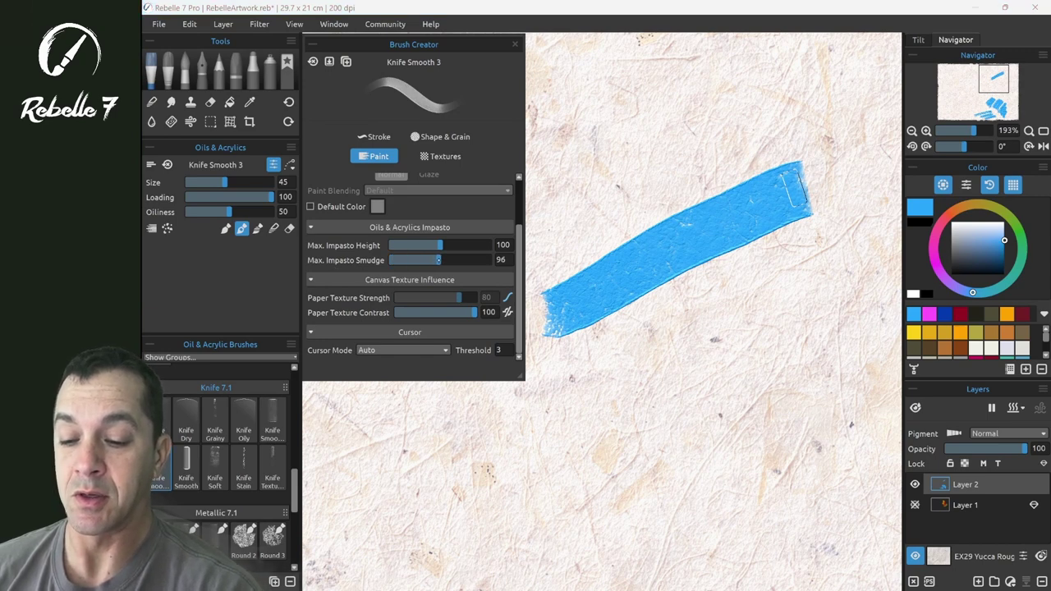
pyautogui.moveTo(558, 379); pyautogui.dragTo(817, 261)
pyautogui.moveTo(440, 260); pyautogui.dragTo(456, 259)
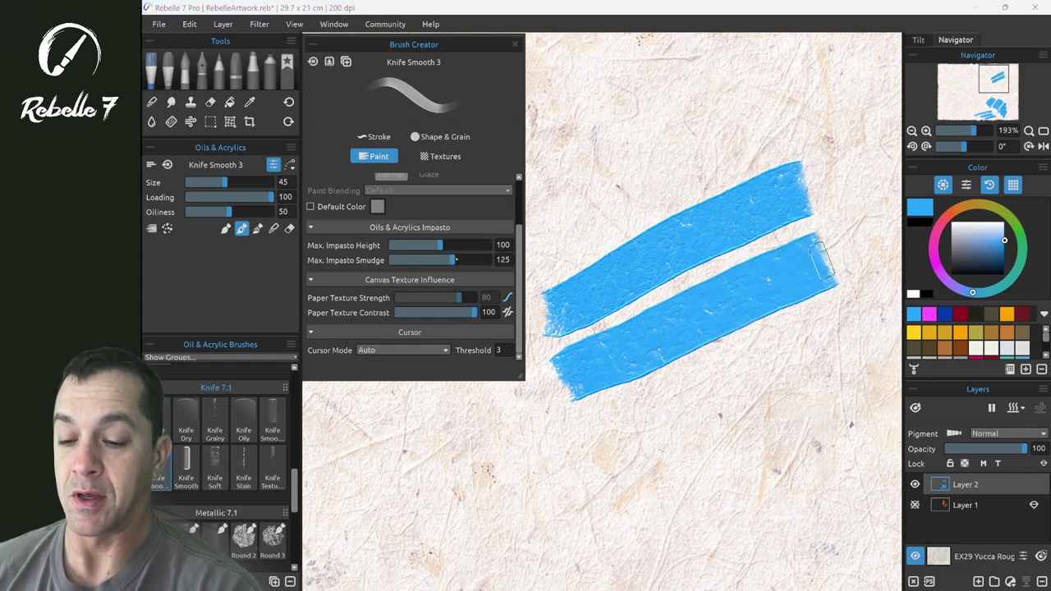
pyautogui.moveTo(579, 440); pyautogui.dragTo(854, 333)
pyautogui.scroll(5, 767, 396)
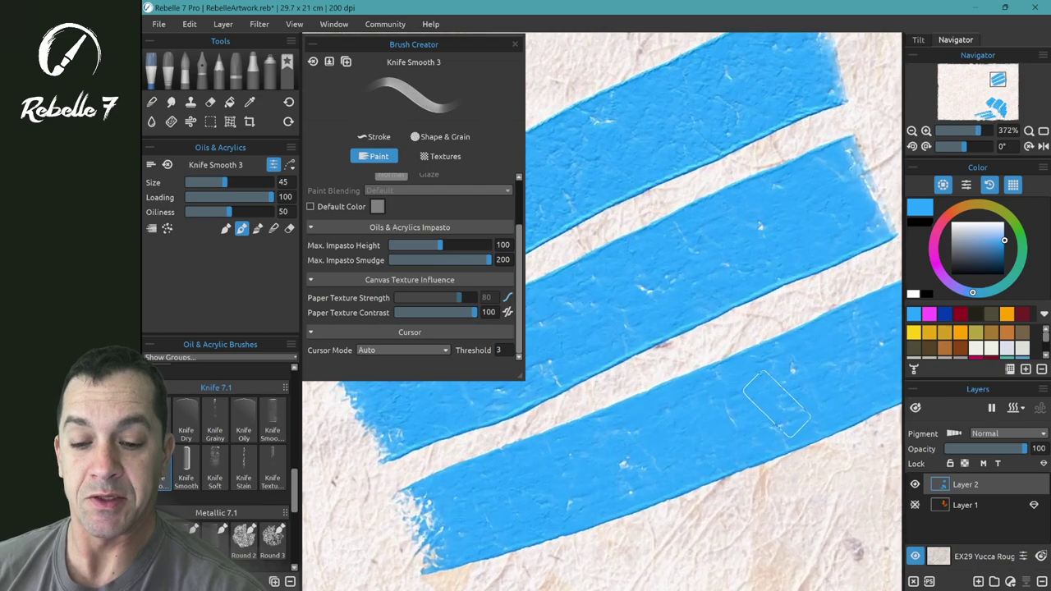
# Step: Reset Knife Smooth 3 to its defaults and paint light-pressure speckles on blank paper, switching to Paint mode for the lower patch
pyautogui.scroll(-1, 743, 158)
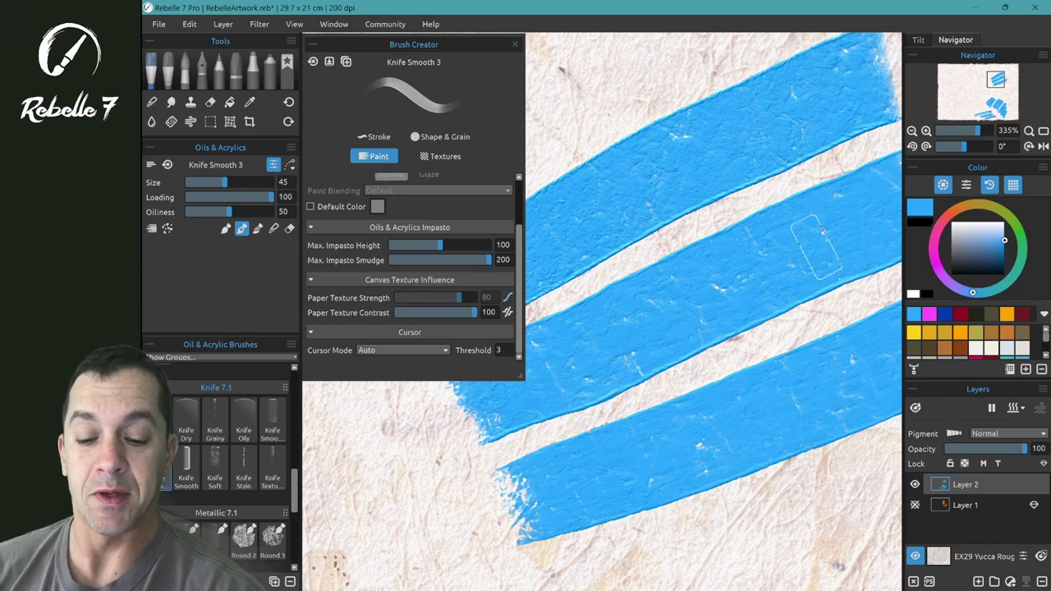
pyautogui.scroll(-2, 739, 507)
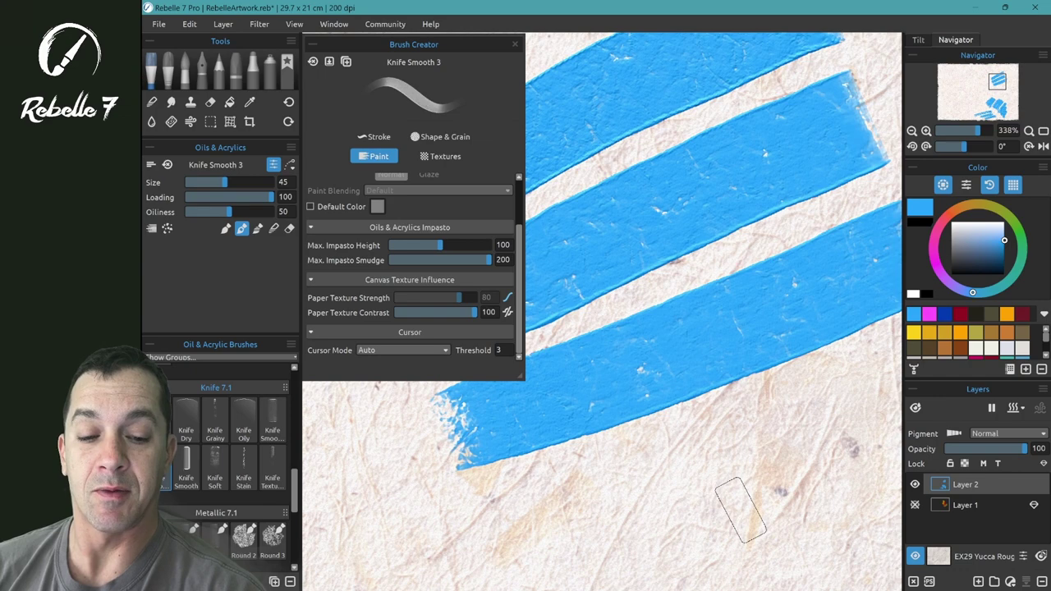
pyautogui.scroll(-2, 769, 459)
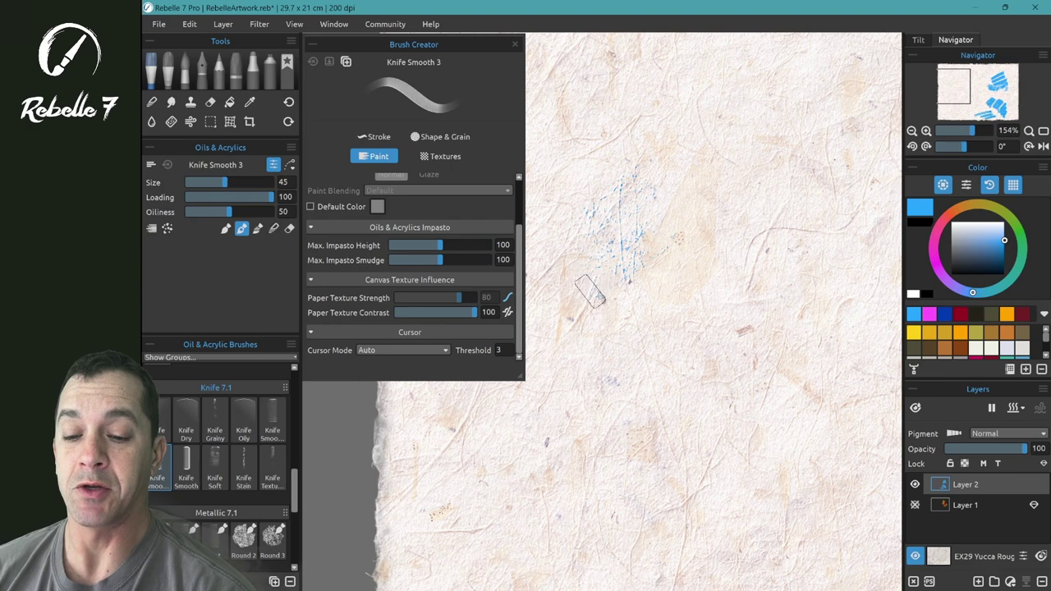
pyautogui.moveTo(635, 237); pyautogui.dragTo(638, 202)
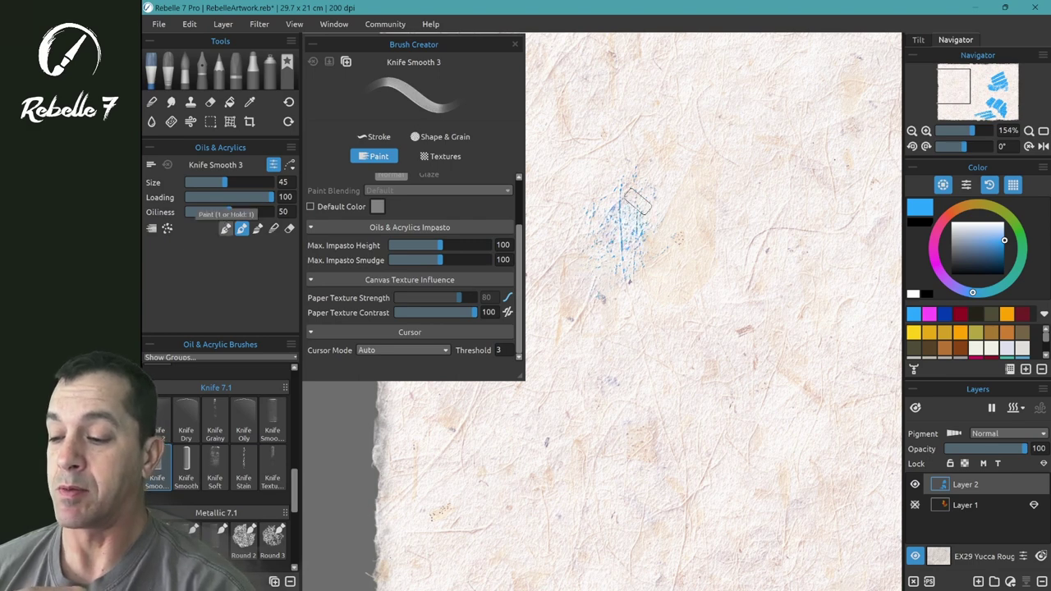
pyautogui.click(226, 230)
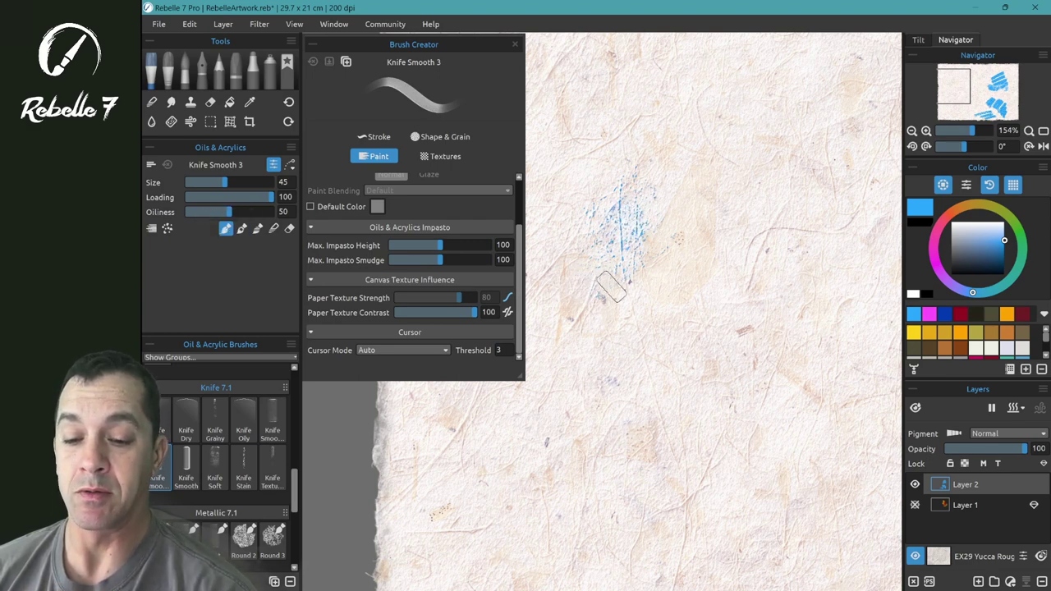
pyautogui.moveTo(612, 287)
pyautogui.mouseDown()
pyautogui.moveTo(640, 273)
pyautogui.moveTo(618, 301)
pyautogui.moveTo(612, 361)
pyautogui.moveTo(652, 349)
pyautogui.mouseUp()
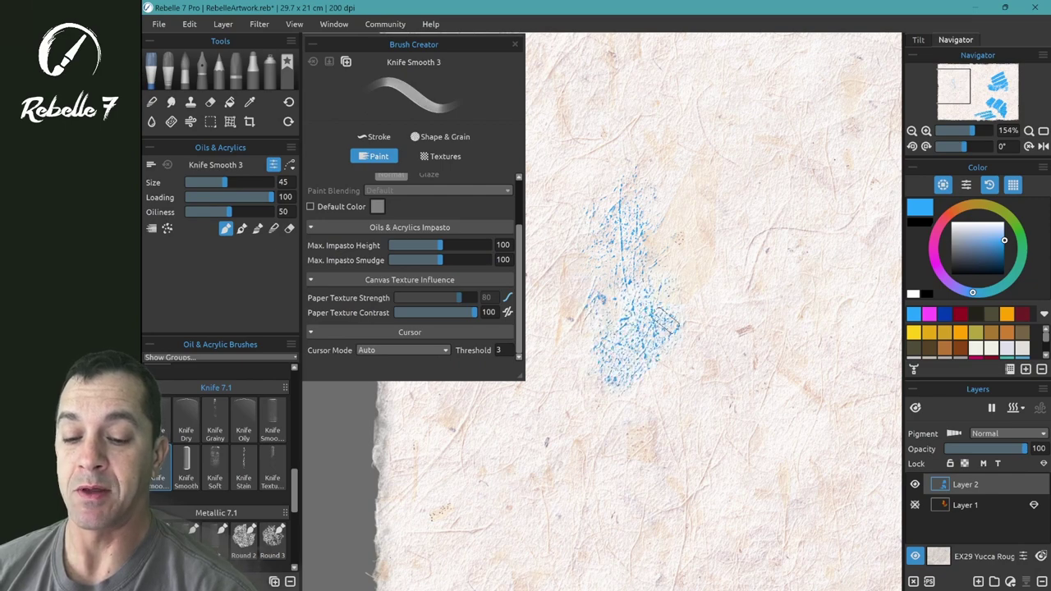
# Step: Extend the speckled texture with light strokes, and paint a solid heavy-pressure stroke across it
pyautogui.scroll(1, 665, 320)
pyautogui.scroll(4, 711, 264)
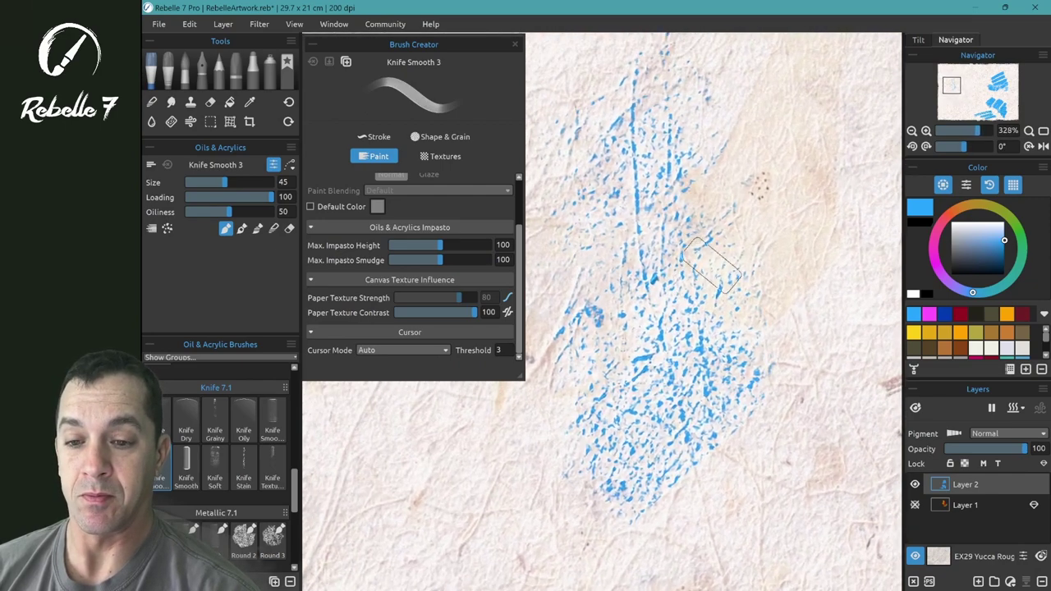
pyautogui.moveTo(702, 500)
pyautogui.mouseDown()
pyautogui.moveTo(692, 524)
pyautogui.moveTo(648, 493)
pyautogui.mouseUp()
pyautogui.moveTo(576, 392)
pyautogui.mouseDown()
pyautogui.moveTo(537, 386)
pyautogui.moveTo(552, 373)
pyautogui.moveTo(486, 430)
pyautogui.moveTo(585, 282)
pyautogui.moveTo(574, 295)
pyautogui.mouseUp()
pyautogui.moveTo(381, 408)
pyautogui.mouseDown()
pyautogui.moveTo(511, 258)
pyautogui.moveTo(420, 432)
pyautogui.mouseUp()
pyautogui.hotkey('ctrl', 'b')
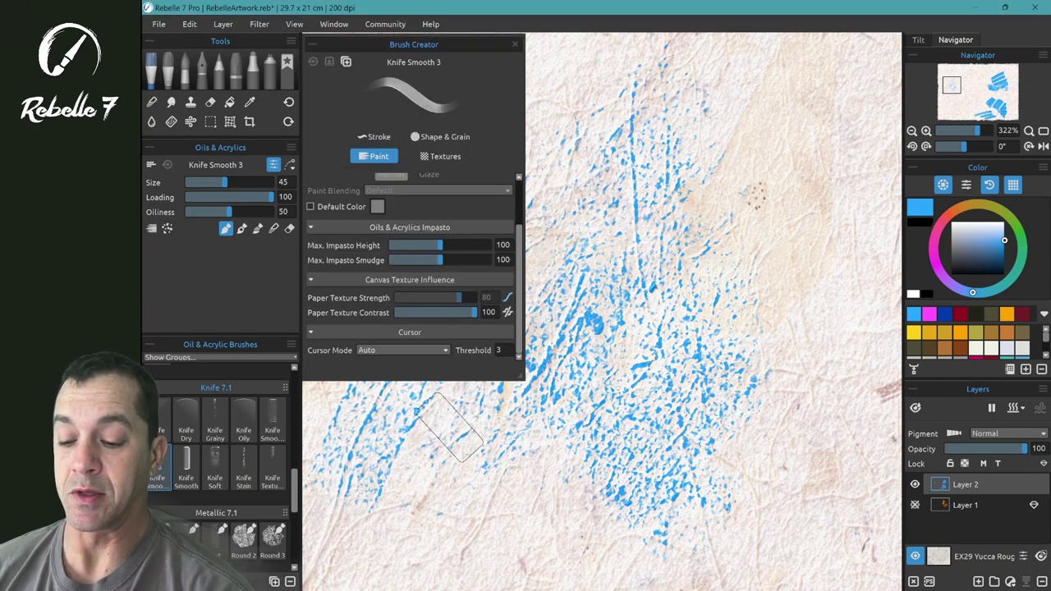
pyautogui.moveTo(460, 432)
pyautogui.mouseDown()
pyautogui.moveTo(527, 447)
pyautogui.moveTo(595, 394)
pyautogui.moveTo(583, 406)
pyautogui.moveTo(591, 385)
pyautogui.moveTo(569, 439)
pyautogui.moveTo(628, 365)
pyautogui.moveTo(624, 395)
pyautogui.mouseUp()
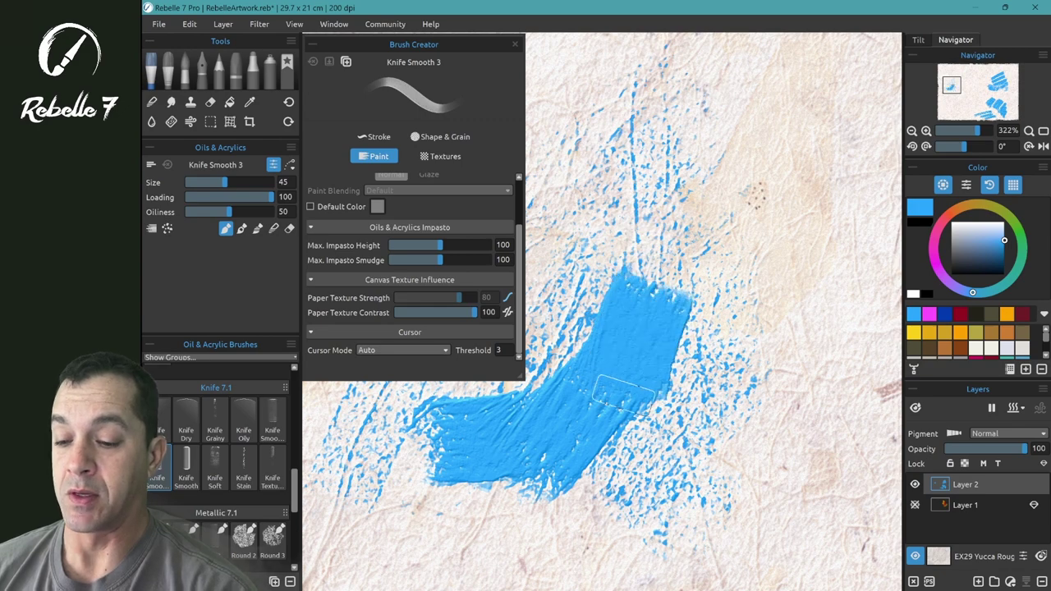
# Step: Open the Texture Strength pressure curve and paint light speckles beside the solid stroke
pyautogui.click(508, 297)
pyautogui.moveTo(805, 46); pyautogui.dragTo(726, 53)
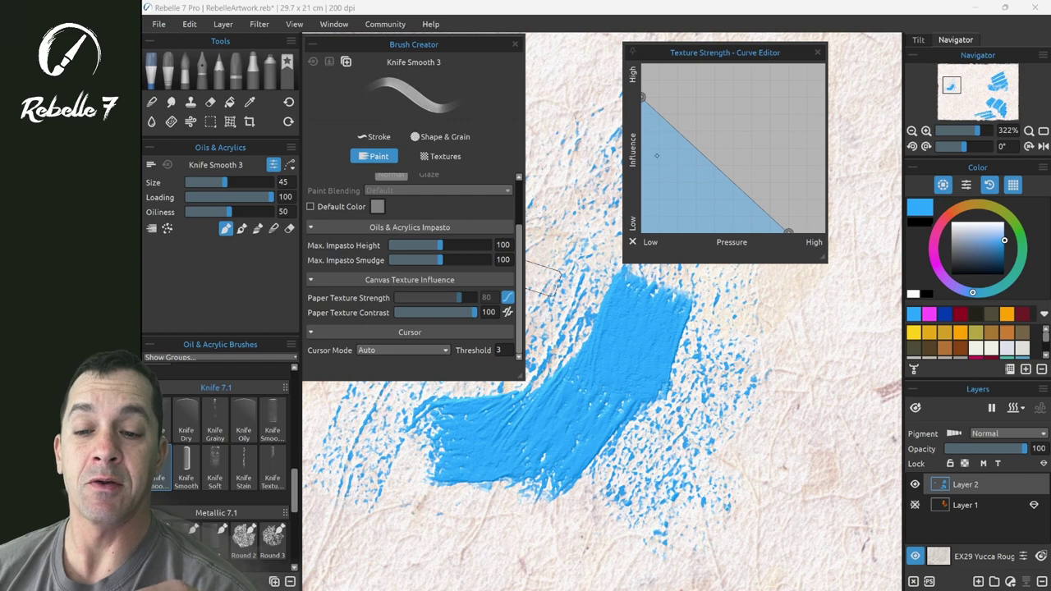
pyautogui.moveTo(755, 423)
pyautogui.mouseDown()
pyautogui.moveTo(714, 477)
pyautogui.moveTo(752, 502)
pyautogui.moveTo(762, 495)
pyautogui.moveTo(737, 457)
pyautogui.mouseUp()
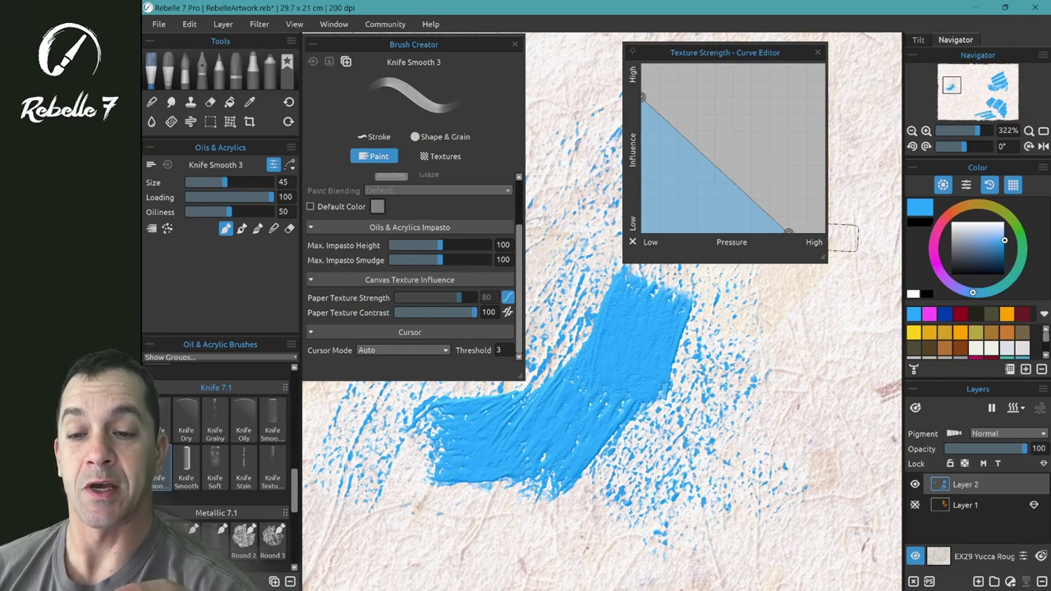
# Step: Flatten the Texture Strength curve at the lowest influence and paint two blue patches beside the solid stroke
pyautogui.moveTo(643, 142); pyautogui.dragTo(756, 228)
pyautogui.moveTo(764, 308)
pyautogui.mouseDown()
pyautogui.moveTo(748, 338)
pyautogui.moveTo(844, 304)
pyautogui.moveTo(772, 431)
pyautogui.moveTo(847, 396)
pyautogui.moveTo(848, 440)
pyautogui.moveTo(759, 502)
pyautogui.moveTo(766, 404)
pyautogui.moveTo(753, 410)
pyautogui.moveTo(780, 342)
pyautogui.moveTo(640, 435)
pyautogui.moveTo(718, 326)
pyautogui.moveTo(611, 460)
pyautogui.mouseUp()
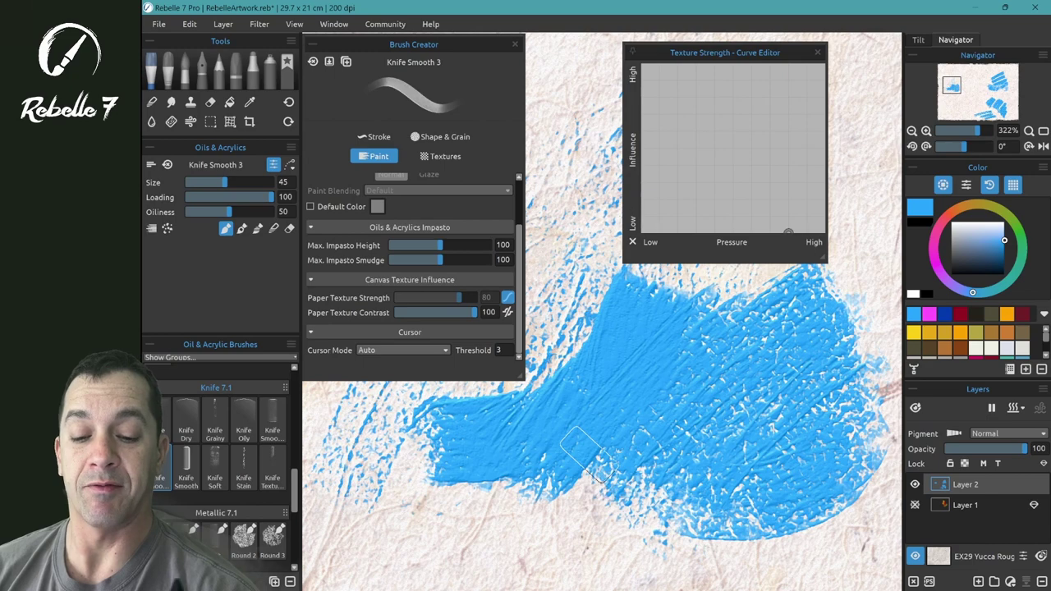
pyautogui.scroll(-2, 612, 460)
pyautogui.moveTo(689, 303)
pyautogui.mouseDown()
pyautogui.moveTo(723, 328)
pyautogui.moveTo(763, 308)
pyautogui.moveTo(804, 345)
pyautogui.moveTo(715, 431)
pyautogui.moveTo(692, 386)
pyautogui.mouseUp()
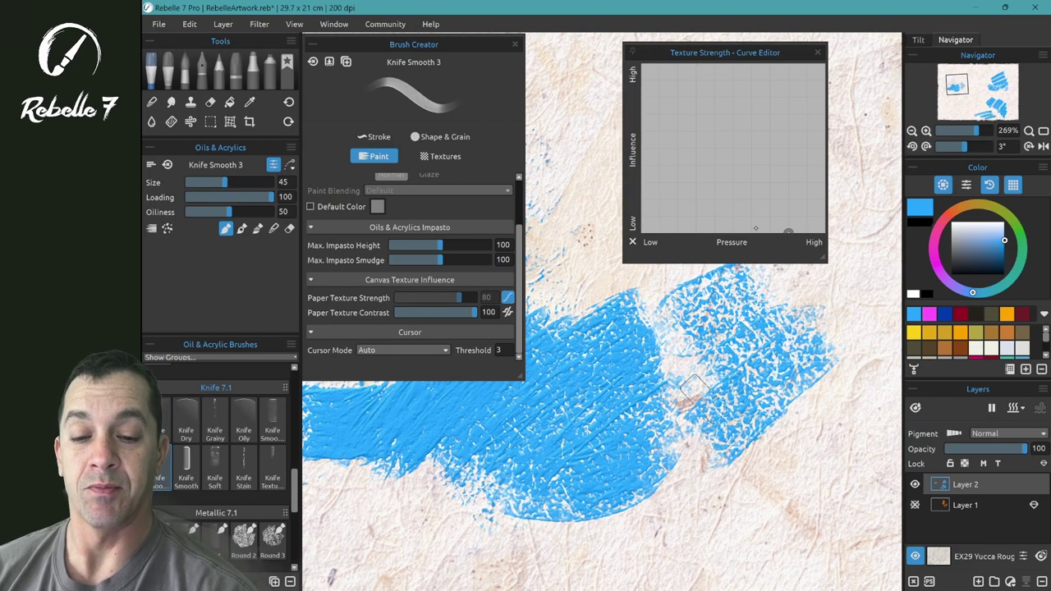
# Step: Flatten the Texture Strength curve at the highest influence and paint sparse knife strokes over the blank paper beside the patches
pyautogui.moveTo(788, 232); pyautogui.dragTo(726, 64)
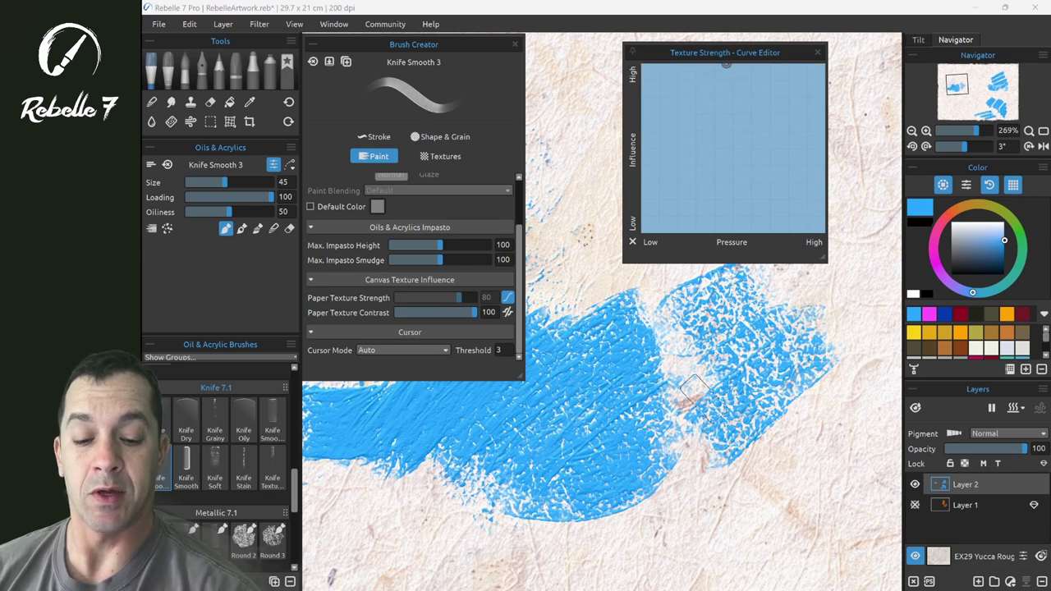
pyautogui.moveTo(708, 504)
pyautogui.mouseDown()
pyautogui.moveTo(854, 417)
pyautogui.moveTo(750, 495)
pyautogui.moveTo(842, 437)
pyautogui.moveTo(750, 524)
pyautogui.moveTo(864, 452)
pyautogui.mouseUp()
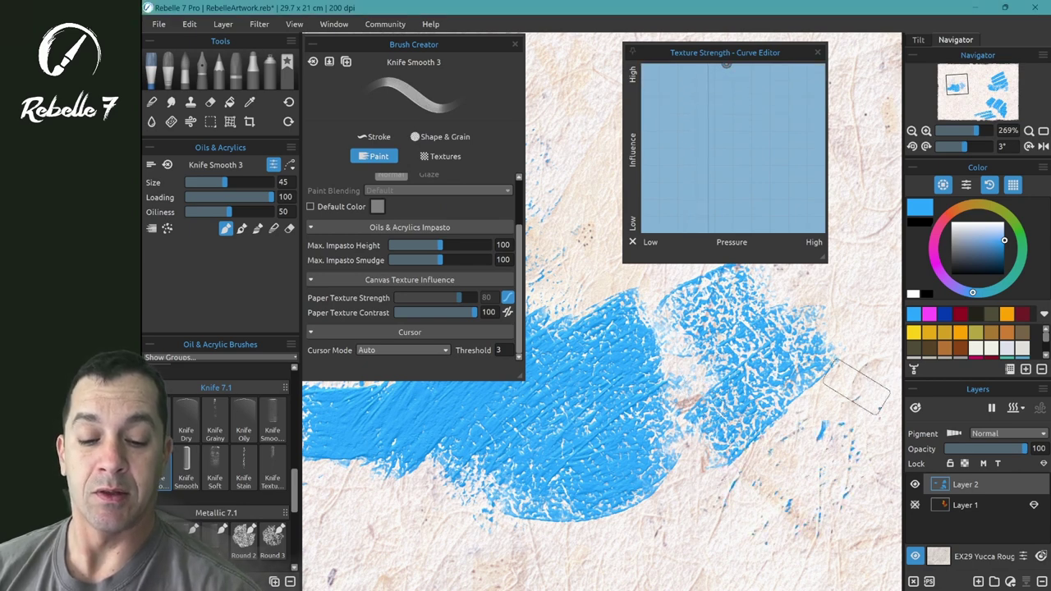
pyautogui.moveTo(856, 387)
pyautogui.mouseDown()
pyautogui.moveTo(825, 437)
pyautogui.moveTo(875, 316)
pyautogui.moveTo(821, 469)
pyautogui.moveTo(866, 330)
pyautogui.moveTo(775, 507)
pyautogui.moveTo(864, 324)
pyautogui.moveTo(785, 509)
pyautogui.mouseUp()
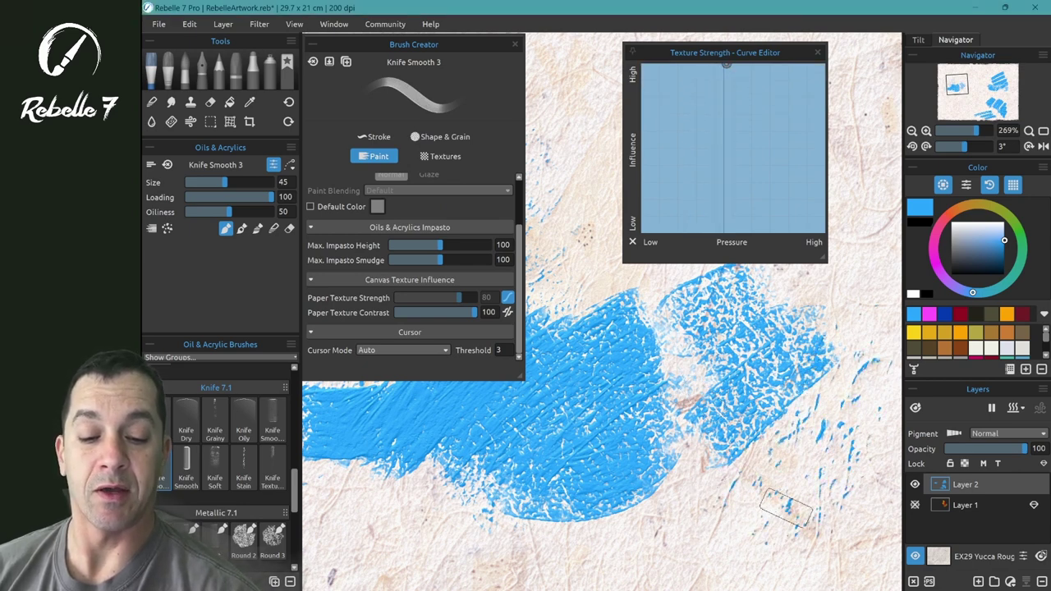
pyautogui.hscroll(3, 856, 301)
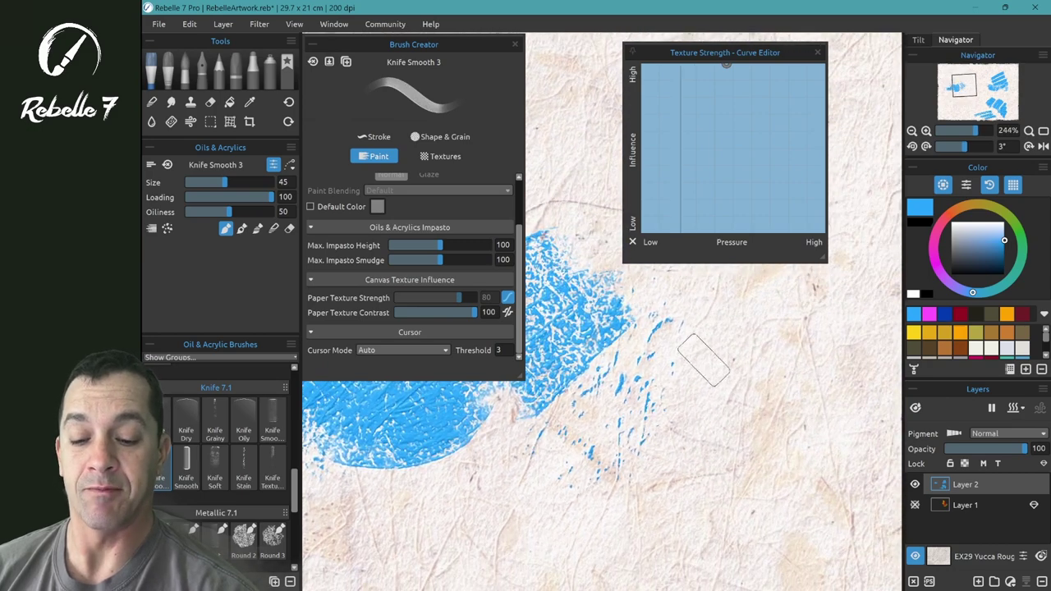
pyautogui.moveTo(704, 359)
pyautogui.mouseDown()
pyautogui.moveTo(630, 467)
pyautogui.moveTo(729, 411)
pyautogui.moveTo(699, 482)
pyautogui.moveTo(780, 425)
pyautogui.mouseUp()
pyautogui.moveTo(632, 518); pyautogui.dragTo(669, 453)
pyautogui.moveTo(674, 493)
pyautogui.mouseDown()
pyautogui.moveTo(773, 402)
pyautogui.moveTo(746, 367)
pyautogui.moveTo(676, 447)
pyautogui.moveTo(693, 435)
pyautogui.moveTo(733, 450)
pyautogui.mouseUp()
# Step: Review the brush's Stroke settings down to the Smudge options, and paint more strokes over the sparse speckled patch
pyautogui.click(375, 137)
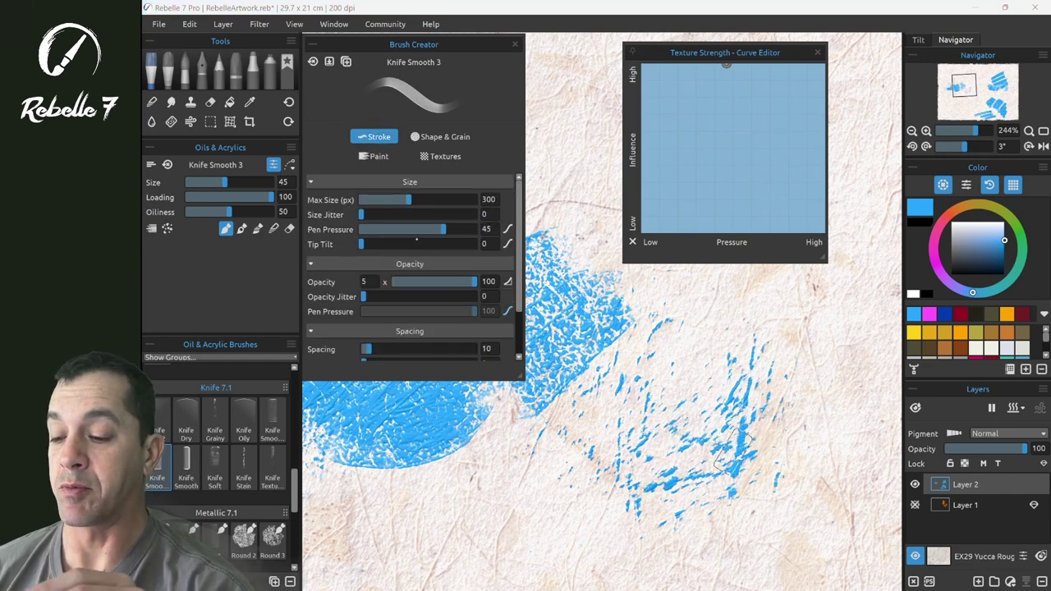
pyautogui.moveTo(519, 260); pyautogui.dragTo(521, 302)
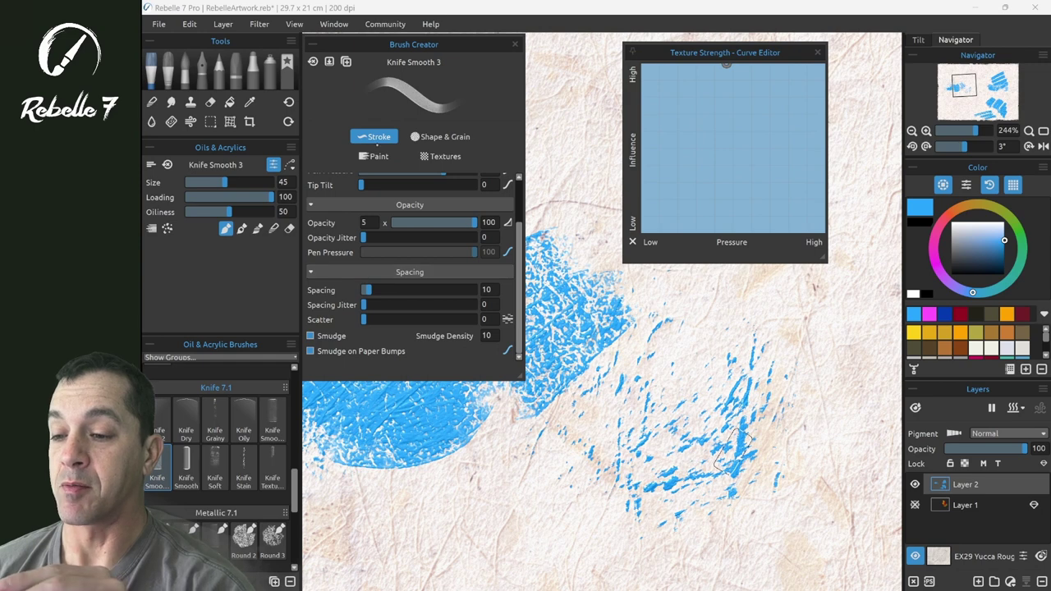
pyautogui.click(374, 156)
pyautogui.moveTo(821, 389)
pyautogui.mouseDown()
pyautogui.moveTo(800, 434)
pyautogui.moveTo(760, 384)
pyautogui.moveTo(810, 424)
pyautogui.moveTo(709, 343)
pyautogui.moveTo(828, 375)
pyautogui.moveTo(775, 331)
pyautogui.moveTo(729, 322)
pyautogui.moveTo(815, 303)
pyautogui.moveTo(739, 363)
pyautogui.moveTo(746, 410)
pyautogui.moveTo(798, 436)
pyautogui.moveTo(848, 440)
pyautogui.moveTo(721, 474)
pyautogui.mouseUp()
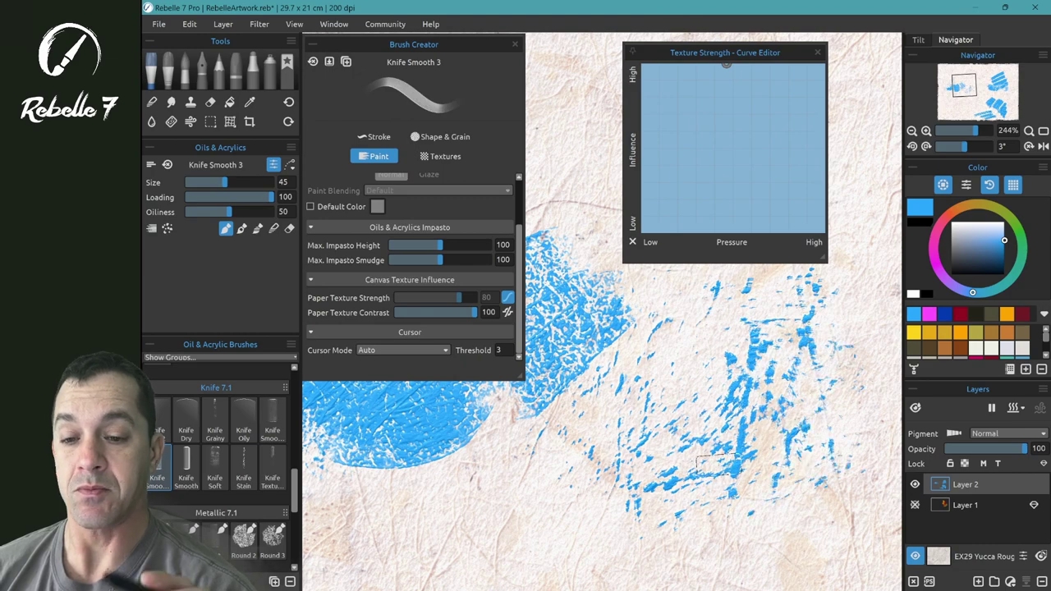
# Step: Reshape the Texture Strength curve to fall from high influence at low pressure to none at full pressure, and cover the speckled patch with blue
pyautogui.moveTo(725, 63); pyautogui.dragTo(706, 101)
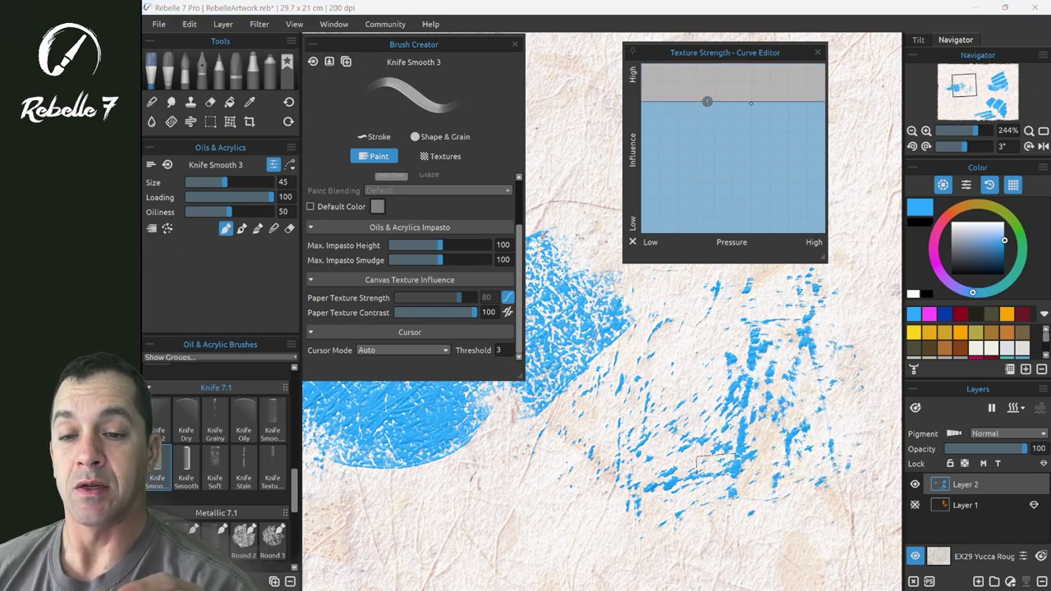
pyautogui.moveTo(771, 102); pyautogui.dragTo(801, 232)
pyautogui.moveTo(801, 232); pyautogui.dragTo(809, 232)
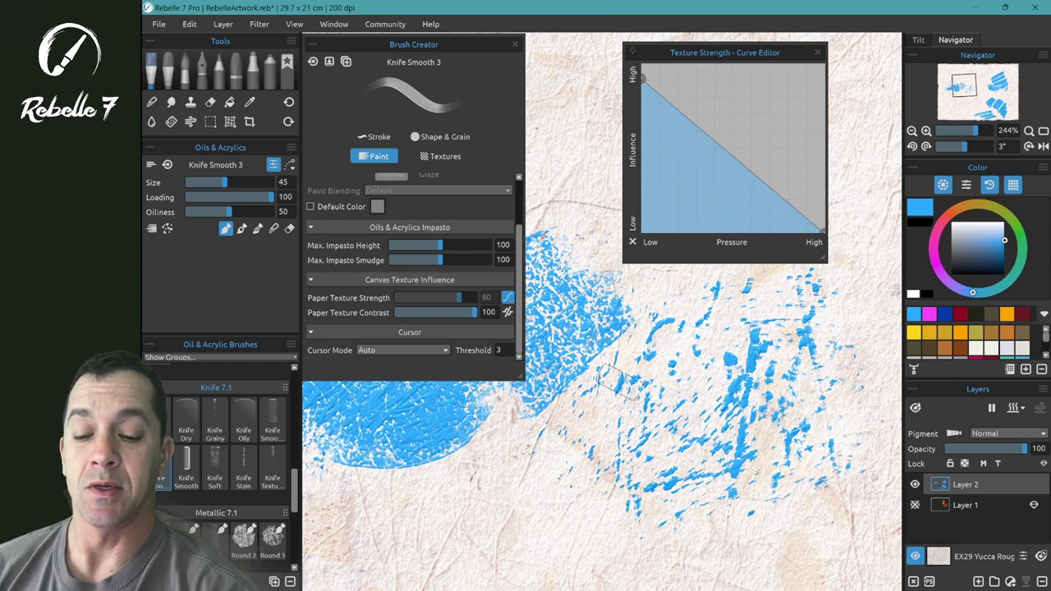
pyautogui.moveTo(517, 465)
pyautogui.mouseDown()
pyautogui.moveTo(659, 364)
pyautogui.moveTo(550, 489)
pyautogui.moveTo(670, 428)
pyautogui.moveTo(581, 494)
pyautogui.moveTo(713, 440)
pyautogui.moveTo(720, 452)
pyautogui.moveTo(692, 476)
pyautogui.moveTo(683, 456)
pyautogui.moveTo(647, 460)
pyautogui.moveTo(626, 386)
pyautogui.moveTo(672, 349)
pyautogui.moveTo(765, 375)
pyautogui.moveTo(715, 326)
pyautogui.moveTo(724, 469)
pyautogui.moveTo(764, 330)
pyautogui.moveTo(785, 360)
pyautogui.moveTo(783, 433)
pyautogui.moveTo(822, 367)
pyautogui.moveTo(852, 363)
pyautogui.moveTo(850, 391)
pyautogui.moveTo(727, 494)
pyautogui.moveTo(768, 418)
pyautogui.moveTo(730, 402)
pyautogui.moveTo(634, 491)
pyautogui.mouseUp()
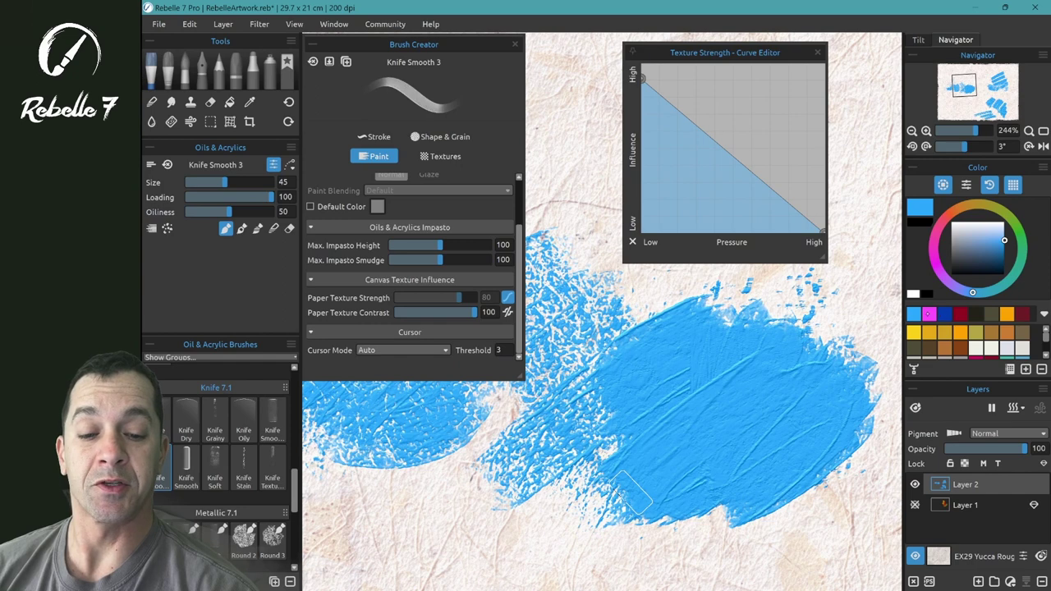
# Step: Choose the dark red swatch and paint light textured strokes over the solid blue patch
pyautogui.click(962, 314)
pyautogui.moveTo(752, 316)
pyautogui.mouseDown()
pyautogui.moveTo(727, 407)
pyautogui.moveTo(771, 326)
pyautogui.moveTo(753, 421)
pyautogui.moveTo(815, 335)
pyautogui.moveTo(726, 353)
pyautogui.mouseUp()
pyautogui.moveTo(690, 421)
pyautogui.mouseDown()
pyautogui.moveTo(698, 335)
pyautogui.moveTo(633, 462)
pyautogui.mouseUp()
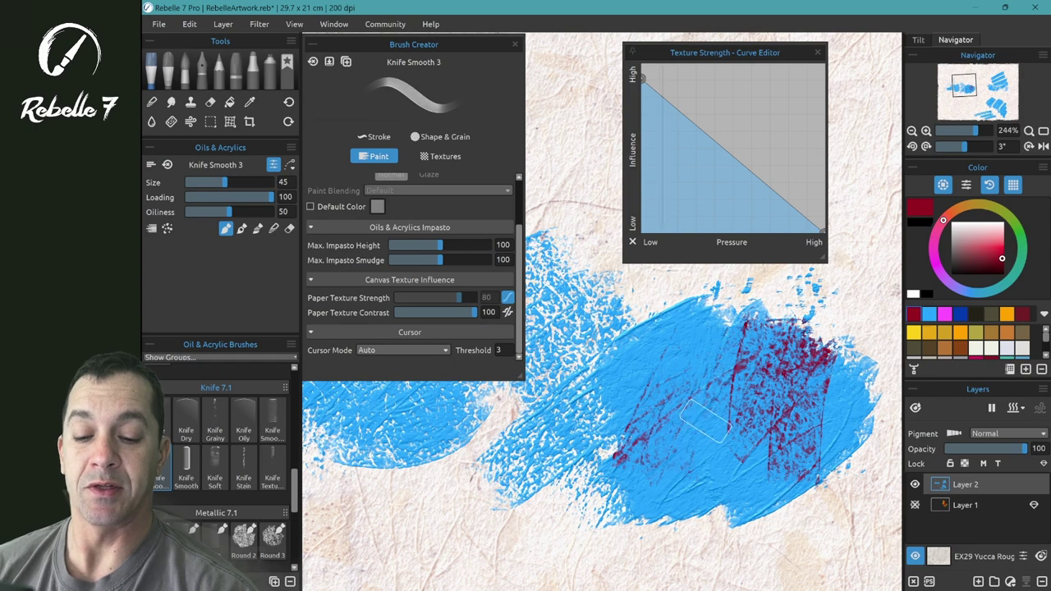
# Step: Paint more dark red textured strokes across the blue patch and its speckled neighbour, and close the Texture Strength curve editor
pyautogui.moveTo(836, 388)
pyautogui.mouseDown()
pyautogui.moveTo(840, 449)
pyautogui.moveTo(849, 396)
pyautogui.moveTo(798, 479)
pyautogui.moveTo(784, 445)
pyautogui.moveTo(752, 537)
pyautogui.moveTo(728, 455)
pyautogui.moveTo(688, 539)
pyautogui.moveTo(679, 489)
pyautogui.moveTo(653, 542)
pyautogui.moveTo(659, 427)
pyautogui.moveTo(616, 445)
pyautogui.moveTo(592, 514)
pyautogui.moveTo(487, 476)
pyautogui.moveTo(653, 291)
pyautogui.moveTo(673, 291)
pyautogui.moveTo(653, 316)
pyautogui.mouseUp()
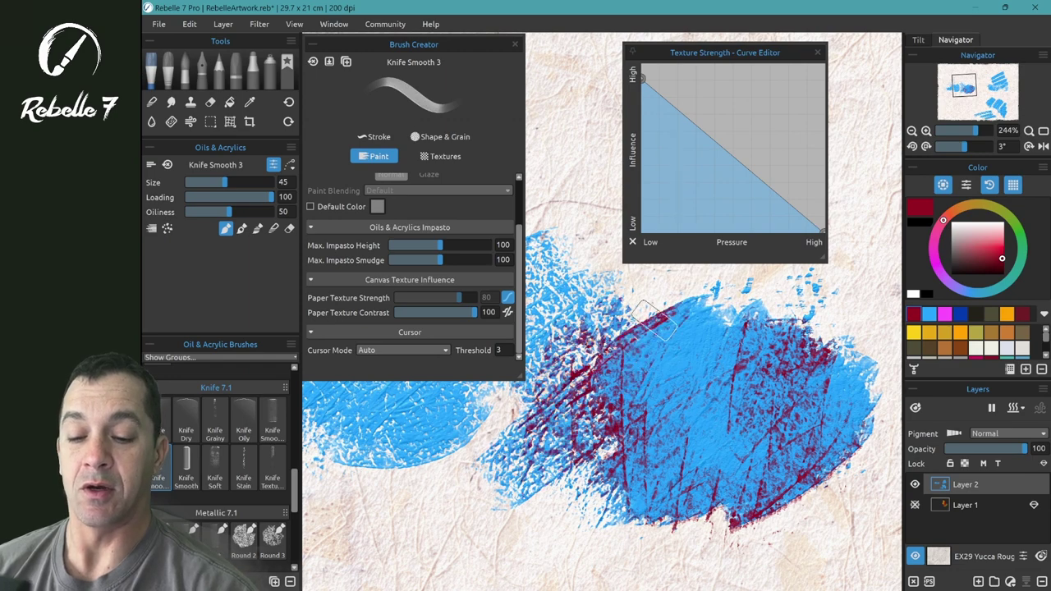
pyautogui.moveTo(694, 288)
pyautogui.mouseDown()
pyautogui.moveTo(661, 393)
pyautogui.moveTo(732, 303)
pyautogui.moveTo(647, 459)
pyautogui.mouseUp()
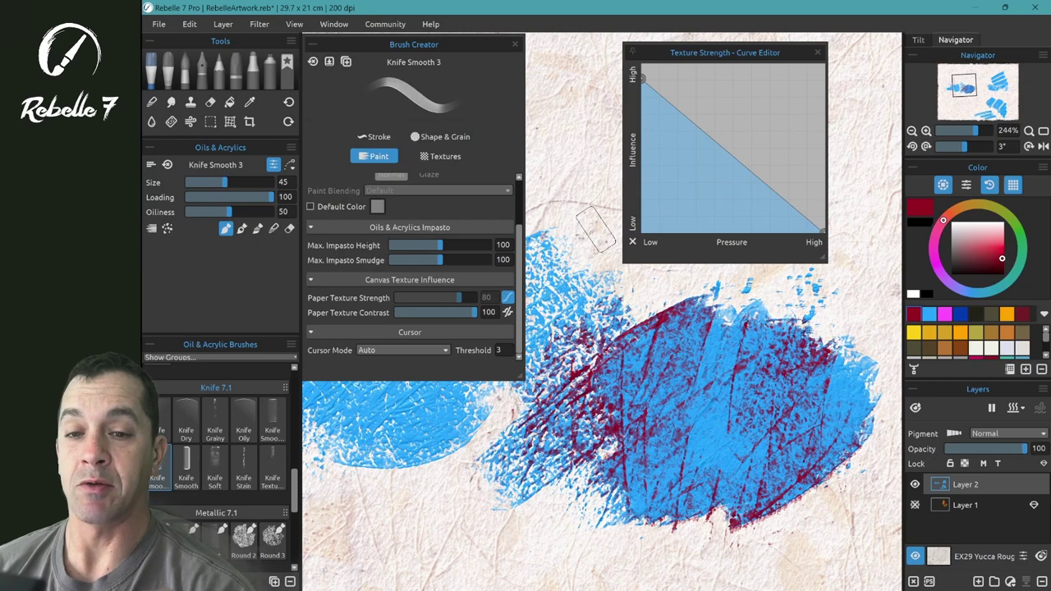
pyautogui.click(817, 52)
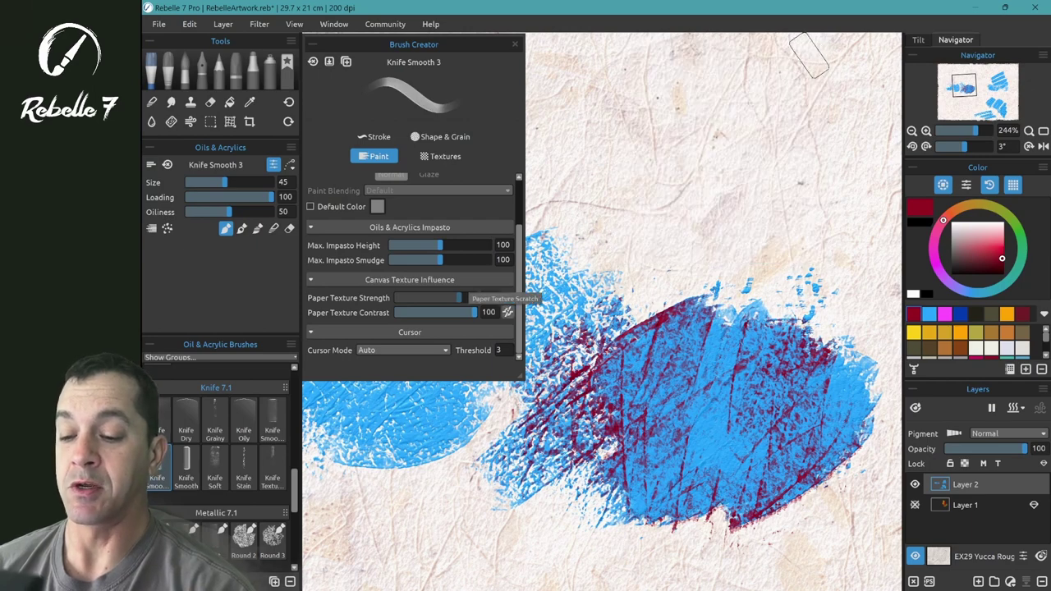
# Step: Set the paper texture scratch mode to Light Texture and paint sparse dark red strokes on the paper above the speckled blue patch
pyautogui.click(507, 312)
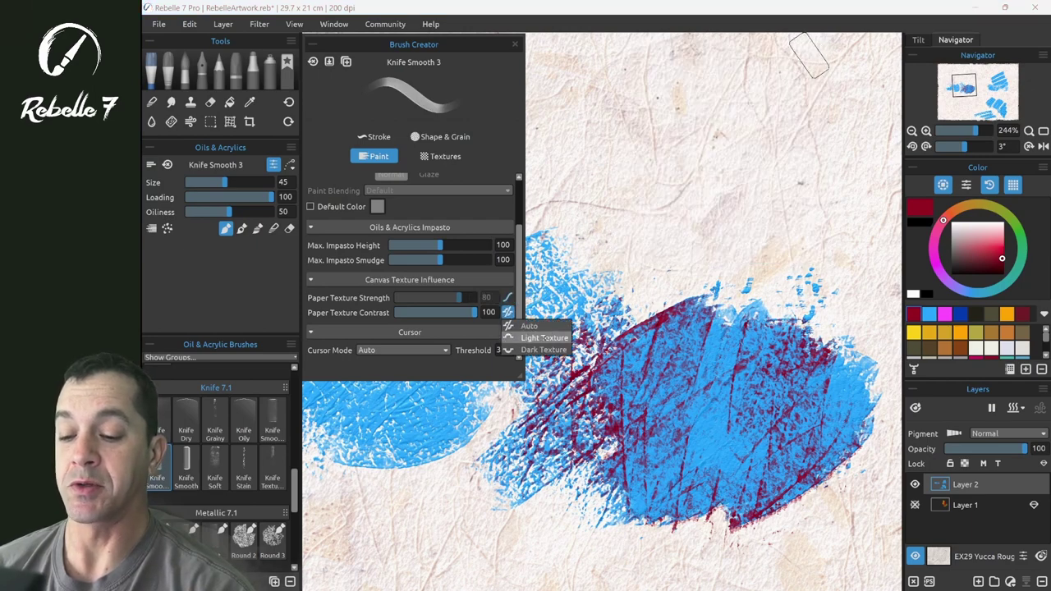
pyautogui.click(545, 338)
pyautogui.moveTo(614, 212)
pyautogui.mouseDown()
pyautogui.moveTo(554, 308)
pyautogui.moveTo(587, 296)
pyautogui.moveTo(641, 199)
pyautogui.moveTo(546, 216)
pyautogui.mouseUp()
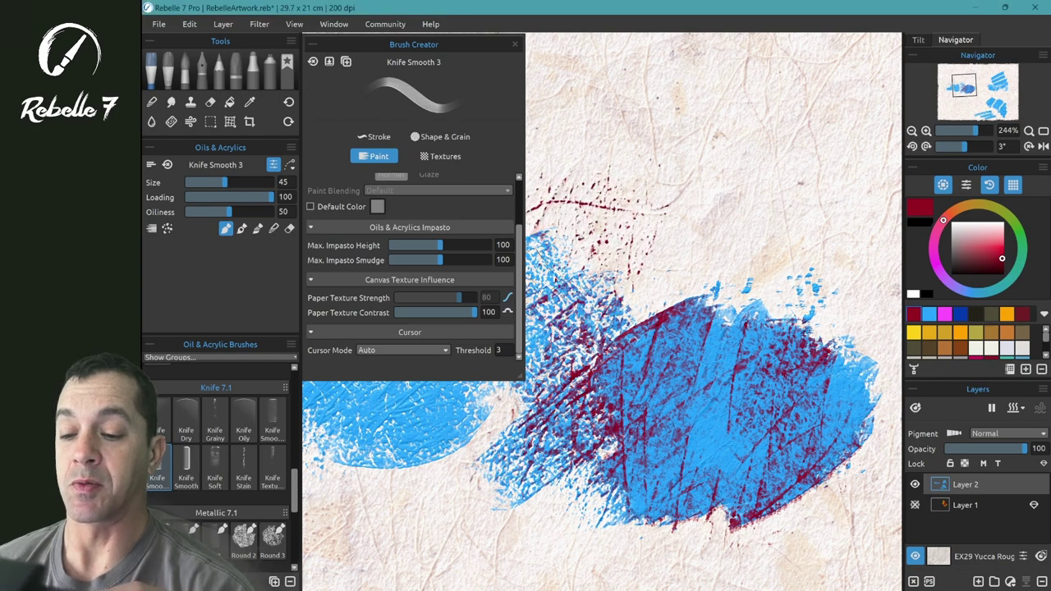
# Step: Set the paper texture scratch mode to Dark Texture and paint dark red patches on the blank paper and over the blue
pyautogui.click(508, 312)
pyautogui.click(543, 351)
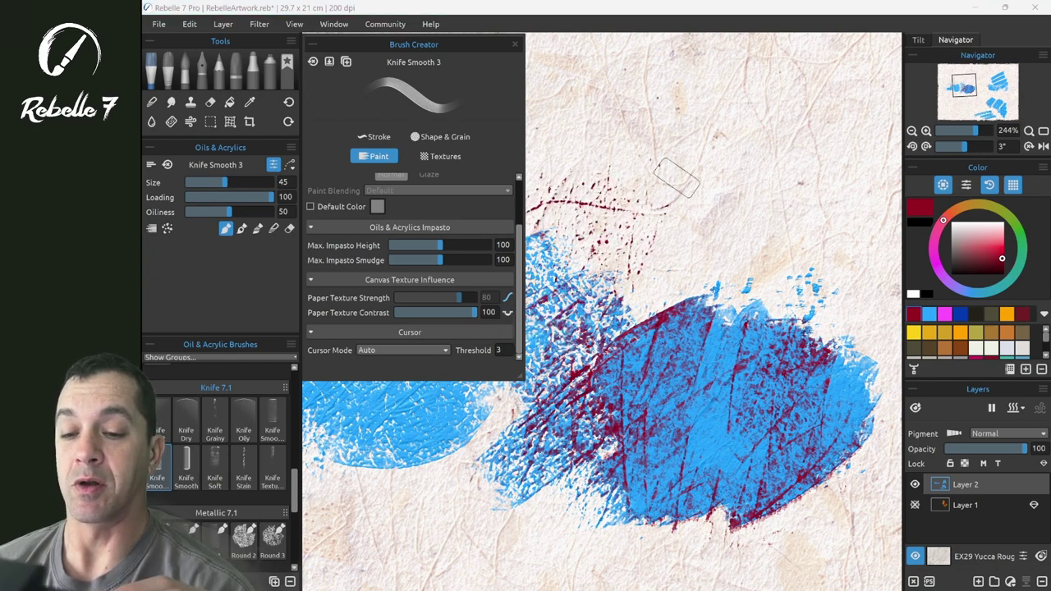
pyautogui.moveTo(677, 182); pyautogui.dragTo(658, 211)
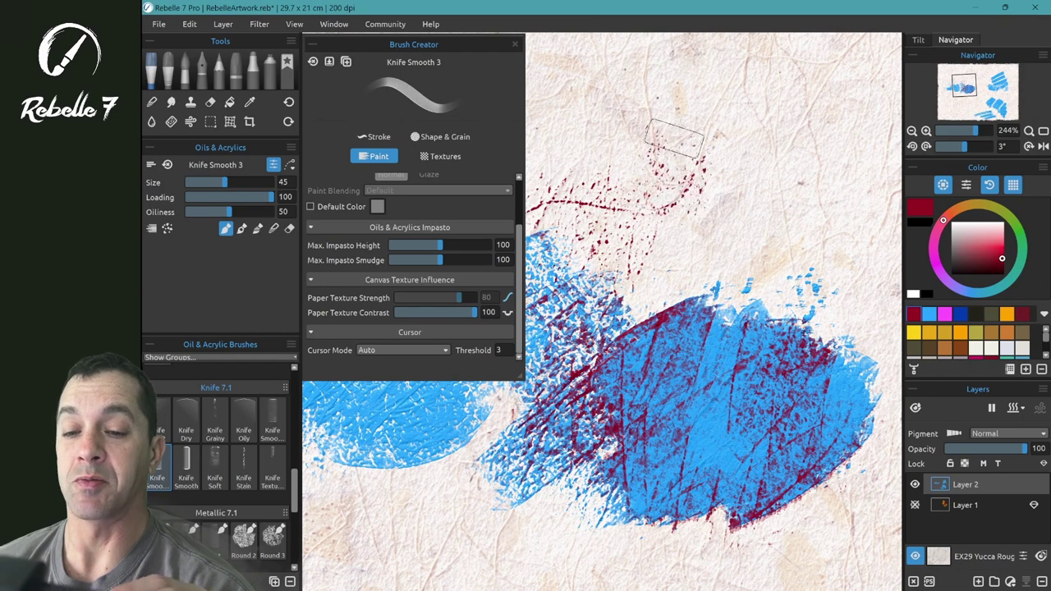
pyautogui.moveTo(674, 138)
pyautogui.mouseDown()
pyautogui.moveTo(638, 221)
pyautogui.moveTo(675, 185)
pyautogui.moveTo(683, 123)
pyautogui.moveTo(640, 119)
pyautogui.moveTo(665, 289)
pyautogui.moveTo(697, 284)
pyautogui.moveTo(727, 326)
pyautogui.moveTo(694, 333)
pyautogui.mouseUp()
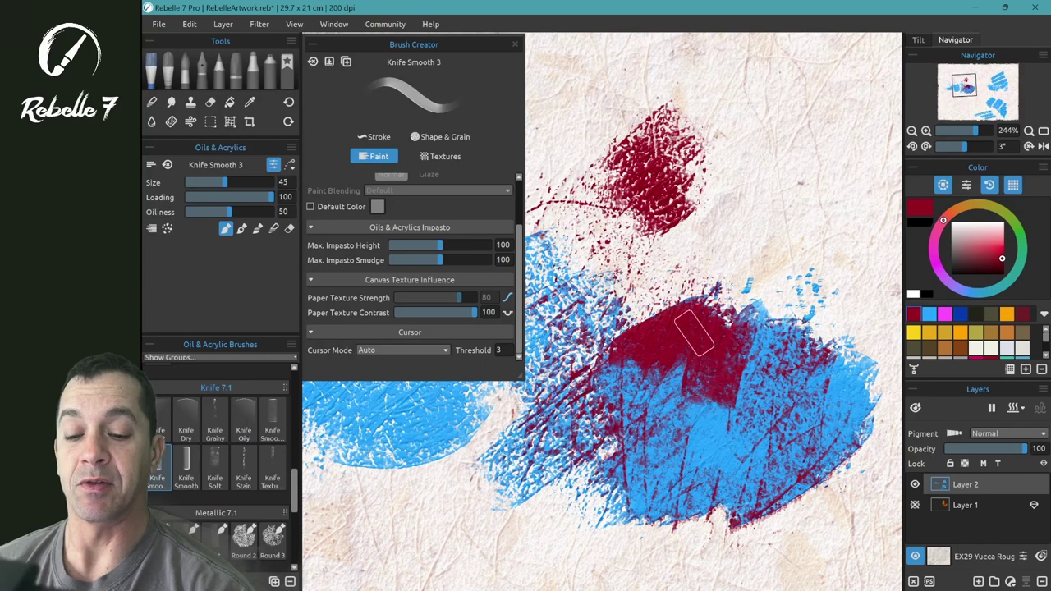
pyautogui.click(507, 313)
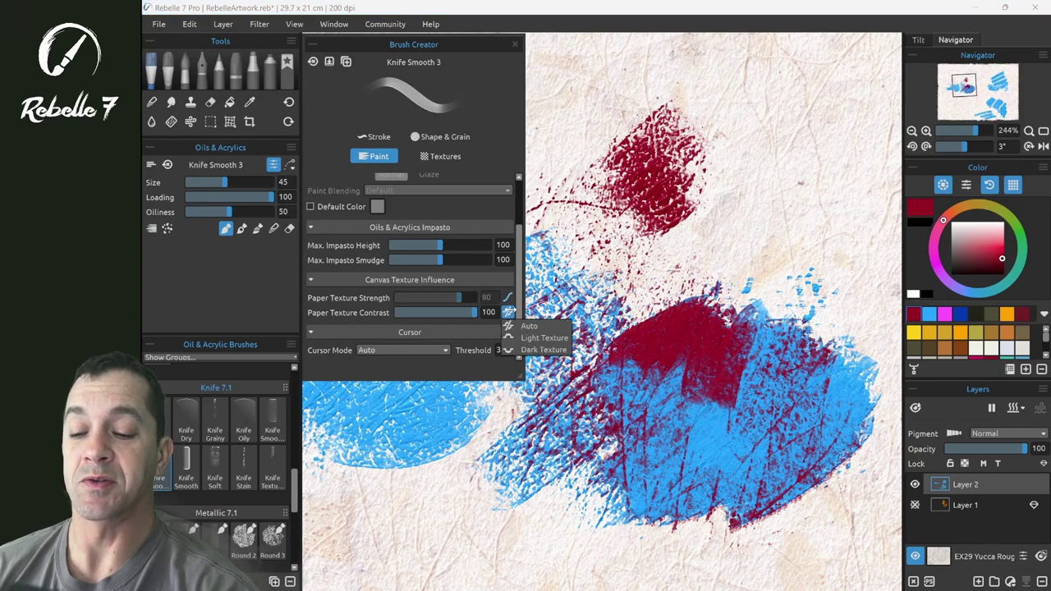
pyautogui.click(511, 312)
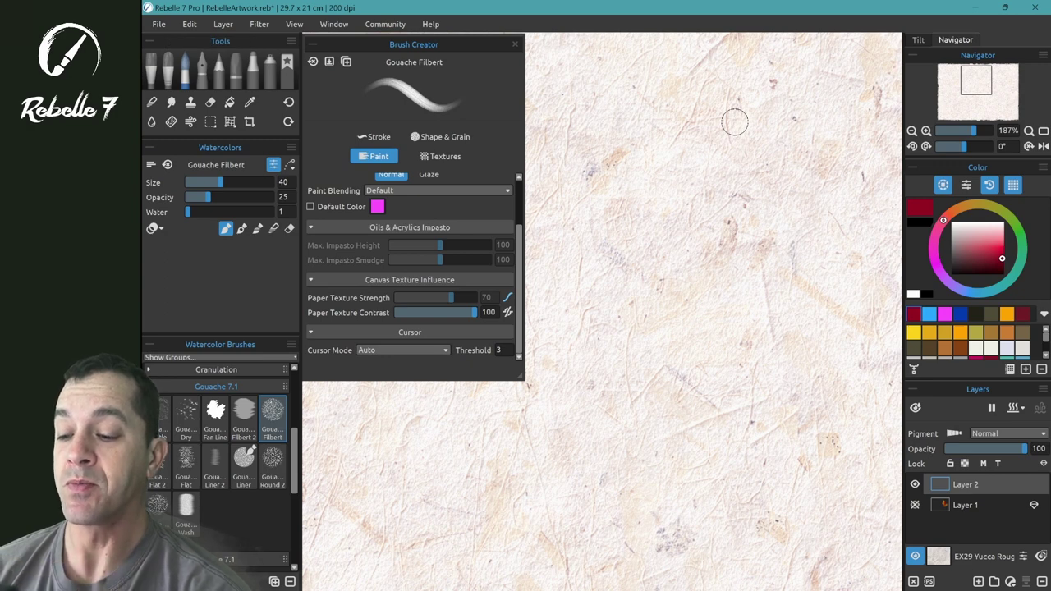
# Step: Set the Gouache Filbert brush's Paper Texture Contrast to 1 and paint a dark red patch on the blank paper
pyautogui.moveTo(471, 312); pyautogui.dragTo(391, 314)
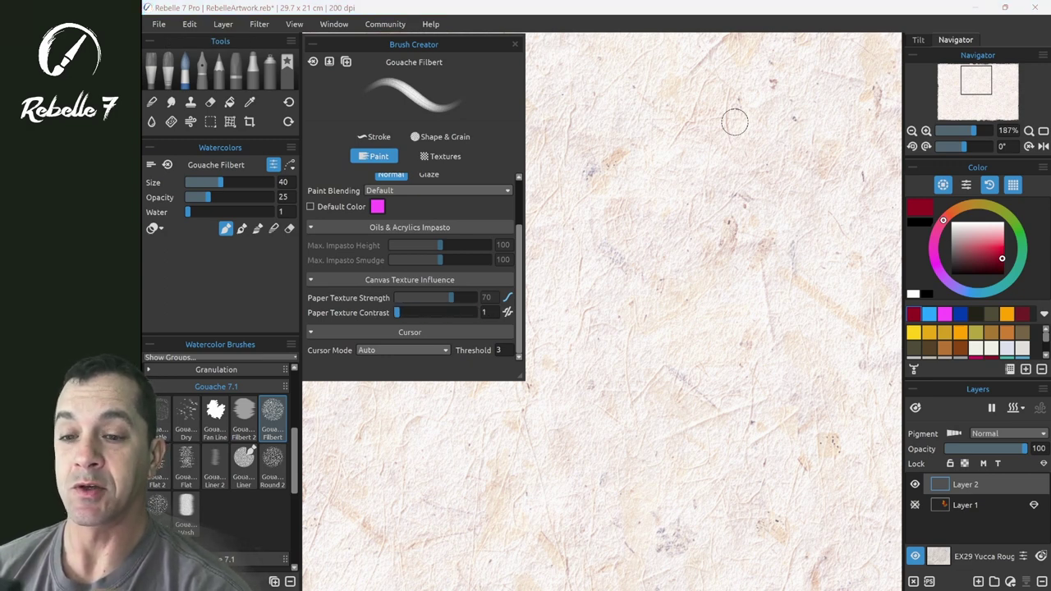
pyautogui.moveTo(723, 95)
pyautogui.mouseDown()
pyautogui.moveTo(657, 140)
pyautogui.moveTo(668, 148)
pyautogui.moveTo(730, 123)
pyautogui.moveTo(746, 153)
pyautogui.mouseUp()
pyautogui.scroll(4, 805, 85)
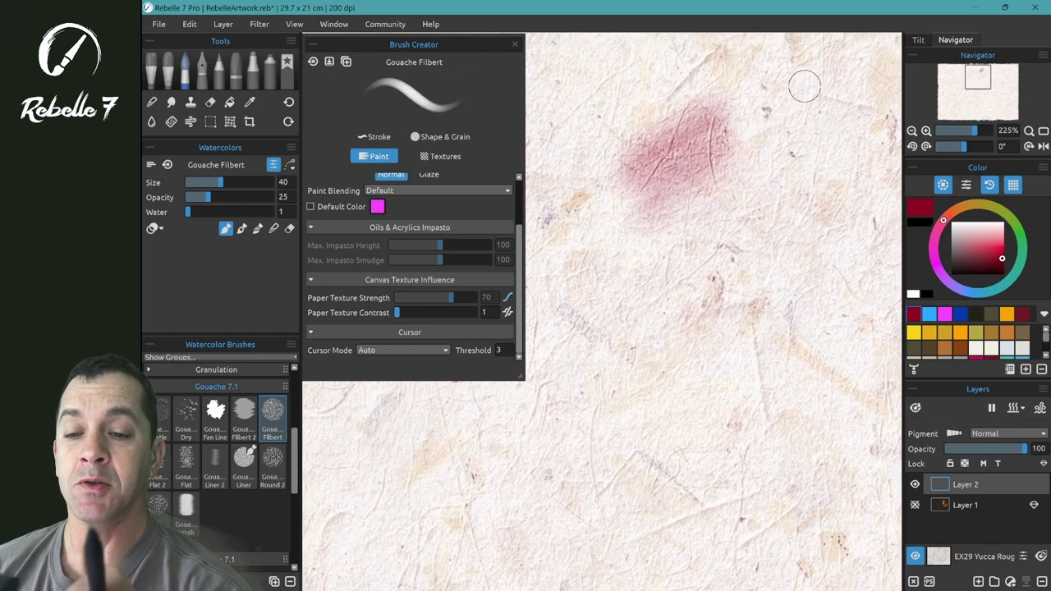
# Step: Paint one dark red patch with Paper Texture Contrast at 57, and another below it with the contrast at 100
pyautogui.scroll(1, 805, 86)
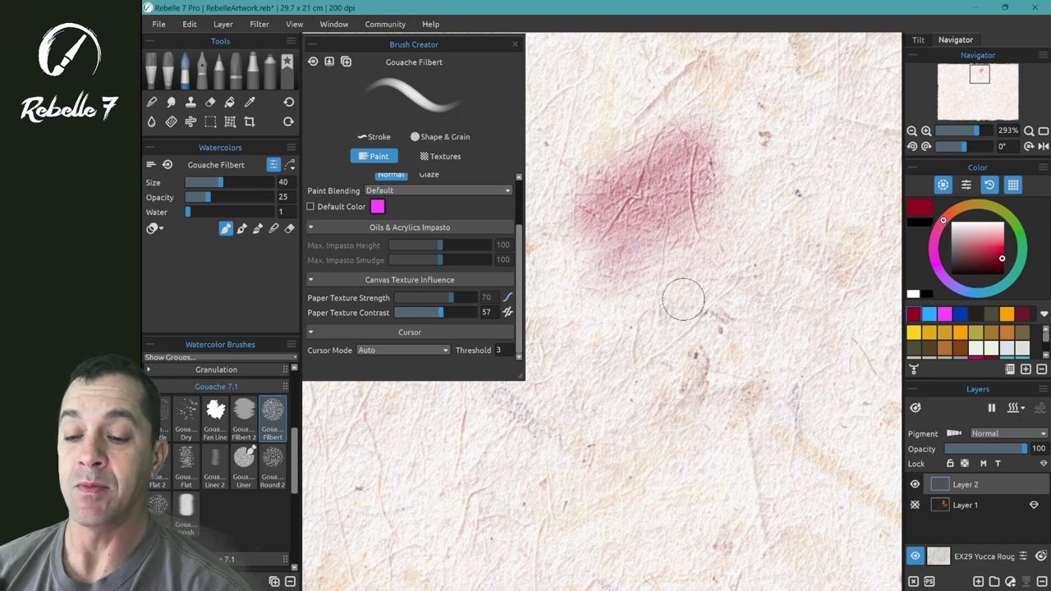
pyautogui.moveTo(682, 298)
pyautogui.mouseDown()
pyautogui.moveTo(725, 286)
pyautogui.moveTo(620, 360)
pyautogui.moveTo(732, 300)
pyautogui.moveTo(604, 405)
pyautogui.moveTo(745, 334)
pyautogui.moveTo(663, 412)
pyautogui.moveTo(763, 343)
pyautogui.mouseUp()
pyautogui.scroll(-3, 741, 501)
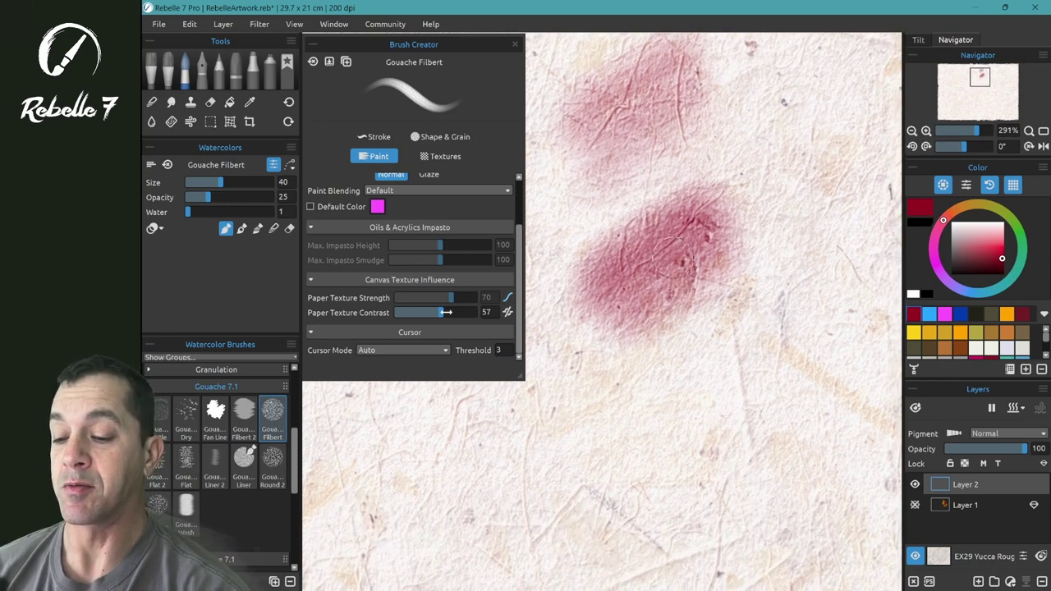
pyautogui.moveTo(446, 312); pyautogui.dragTo(480, 312)
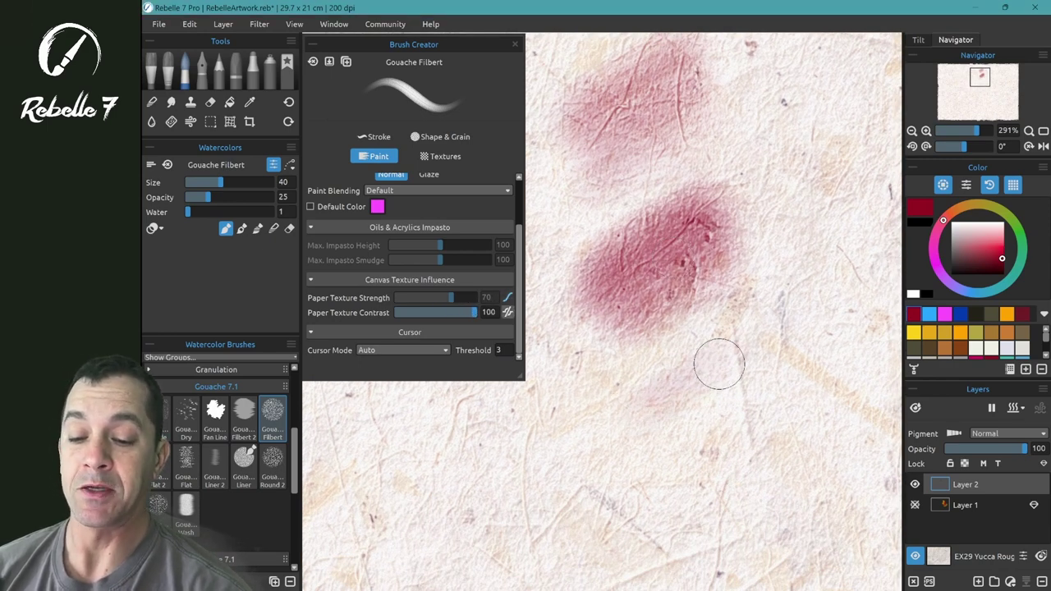
pyautogui.moveTo(719, 363)
pyautogui.mouseDown()
pyautogui.moveTo(640, 424)
pyautogui.moveTo(769, 361)
pyautogui.moveTo(660, 462)
pyautogui.moveTo(799, 386)
pyautogui.moveTo(697, 488)
pyautogui.moveTo(687, 517)
pyautogui.moveTo(744, 500)
pyautogui.moveTo(735, 456)
pyautogui.mouseUp()
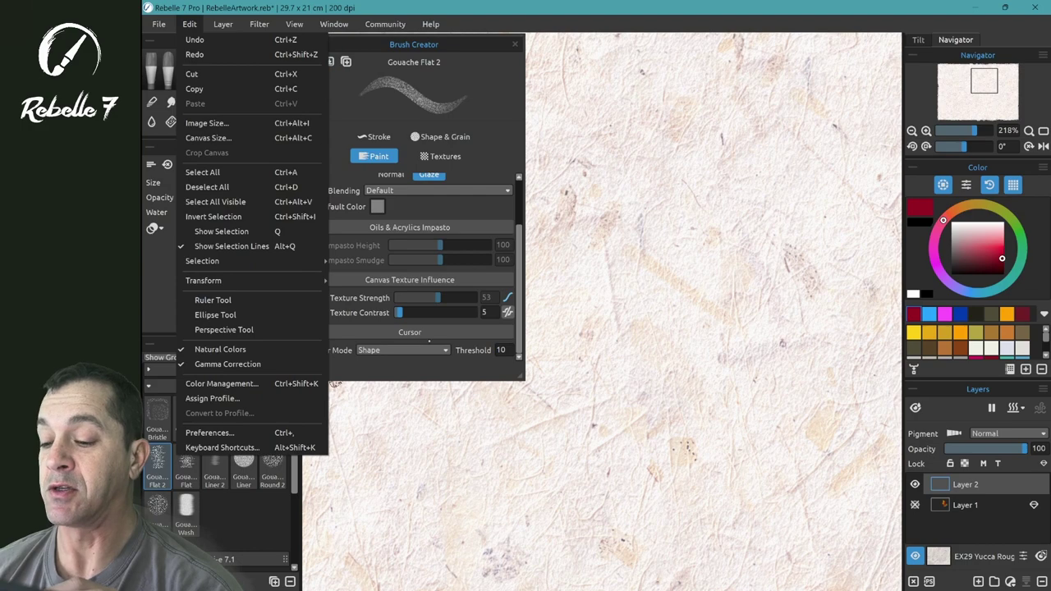
# Step: Review the Painting Cursor options in the Tools preferences and close the preferences
pyautogui.click(247, 433)
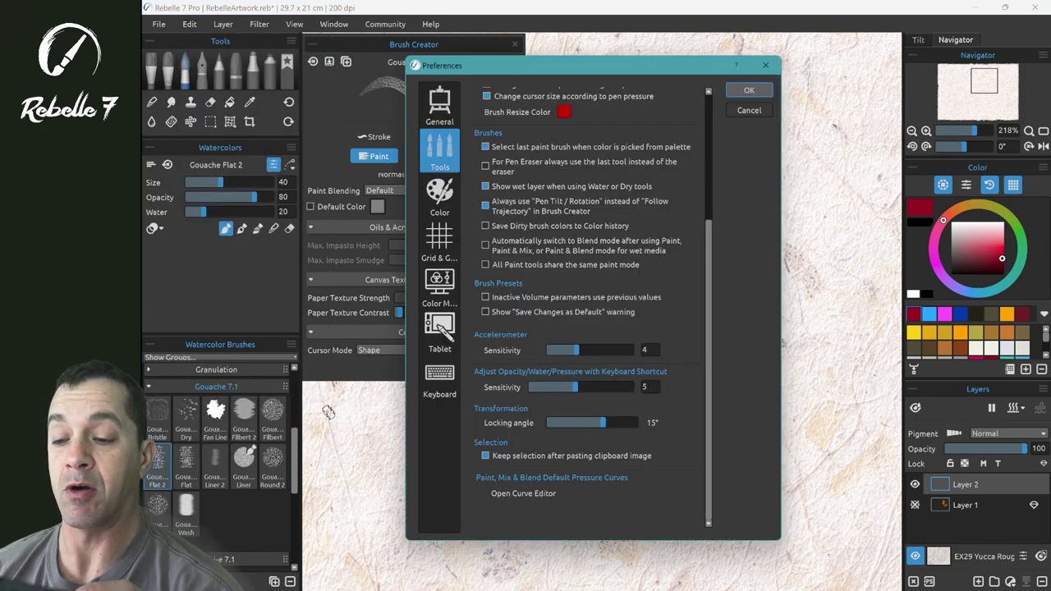
pyautogui.scroll(4, 587, 312)
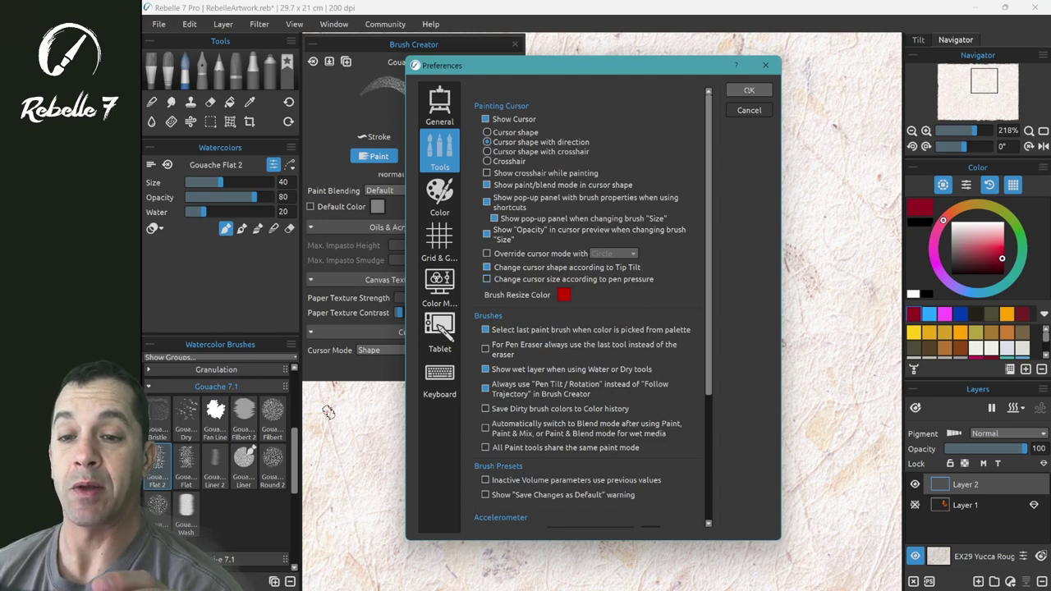
pyautogui.click(749, 90)
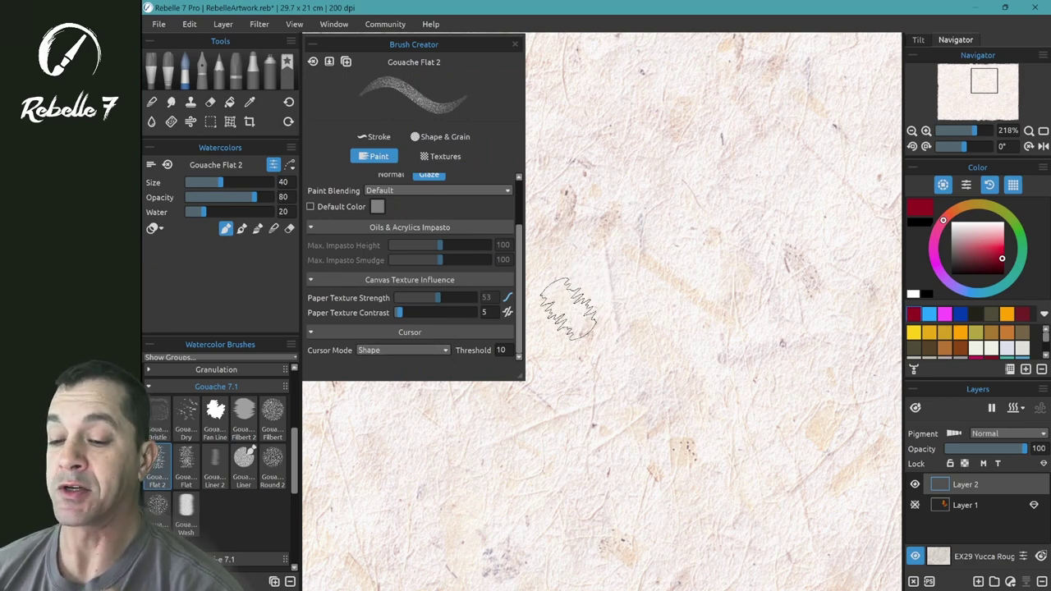
# Step: Paint a patch with the Shape cursor, and a larger, solid one with Cursor Mode set to Circle
pyautogui.moveTo(575, 296); pyautogui.dragTo(628, 246)
pyautogui.click(402, 350)
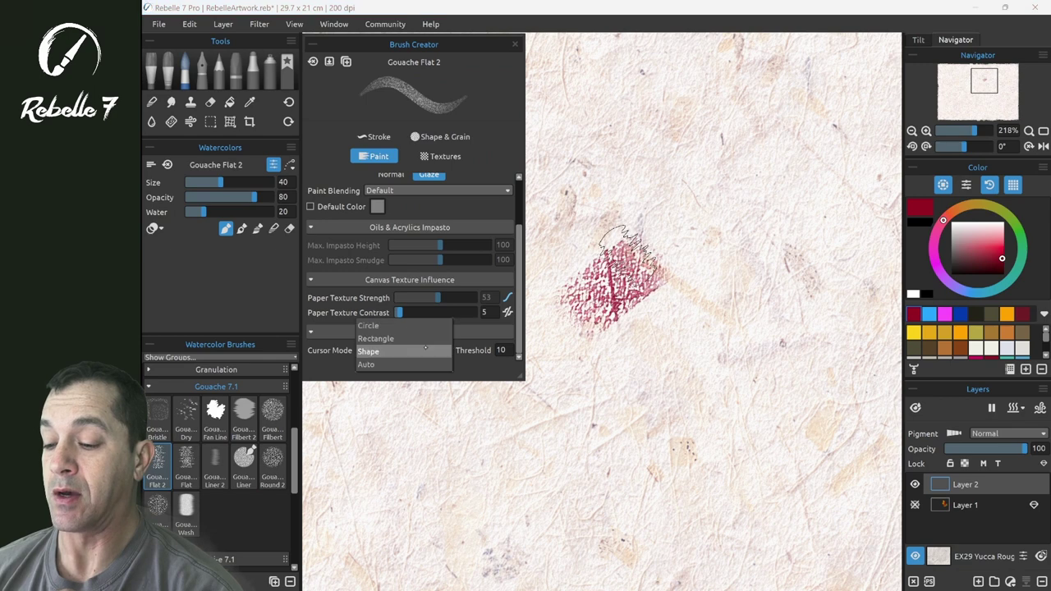
pyautogui.click(377, 325)
pyautogui.moveTo(679, 217)
pyautogui.mouseDown()
pyautogui.moveTo(741, 193)
pyautogui.moveTo(713, 217)
pyautogui.moveTo(691, 208)
pyautogui.moveTo(762, 188)
pyautogui.moveTo(777, 224)
pyautogui.moveTo(746, 230)
pyautogui.mouseUp()
# Step: Check the brush's shape and grain sources, and set Cursor Mode to Rectangle to paint a patch below the first two
pyautogui.click(437, 136)
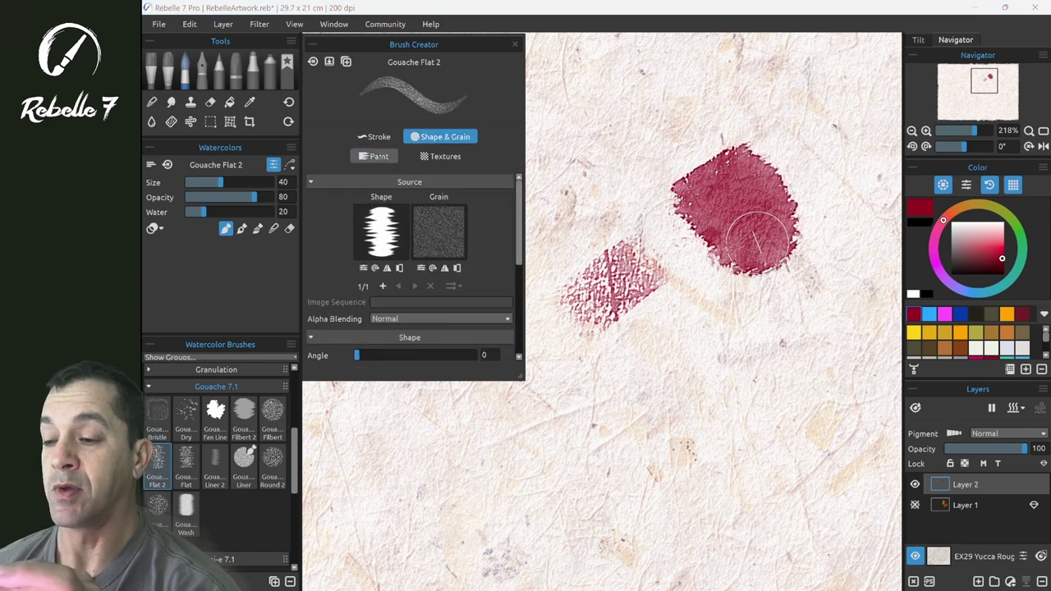
pyautogui.click(376, 156)
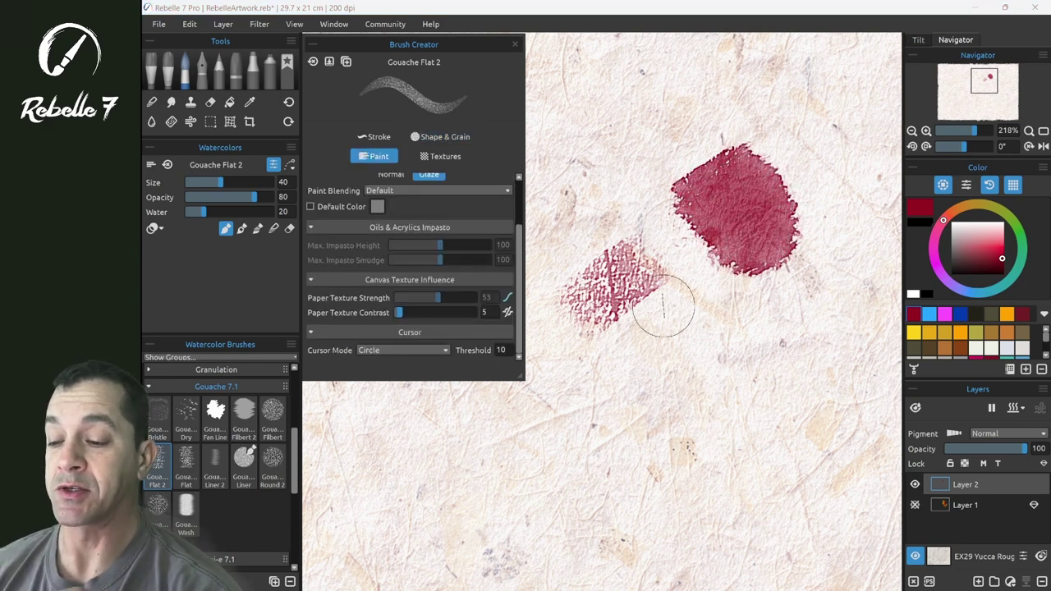
pyautogui.click(403, 349)
pyautogui.click(382, 366)
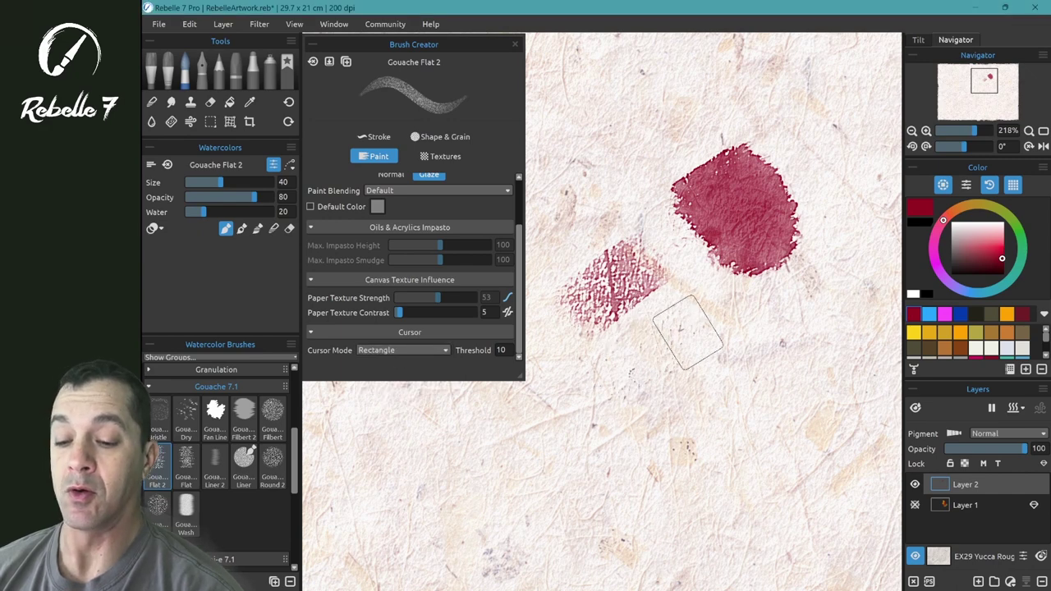
pyautogui.moveTo(680, 329)
pyautogui.mouseDown()
pyautogui.moveTo(649, 369)
pyautogui.moveTo(722, 313)
pyautogui.moveTo(706, 303)
pyautogui.mouseUp()
# Step: Set Cursor Mode back to Shape and paint another dark red patch below the others
pyautogui.click(426, 350)
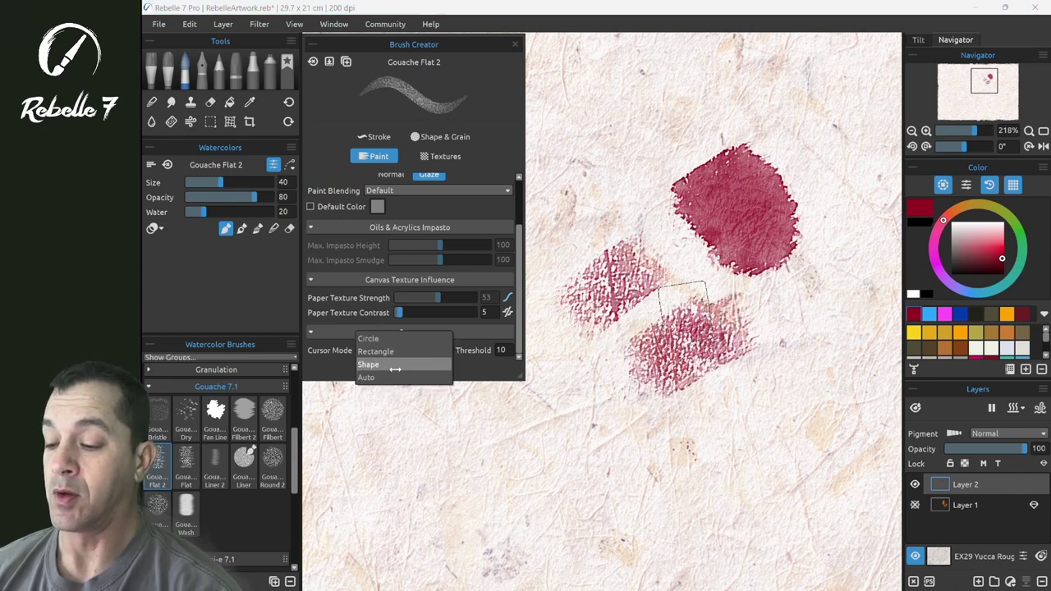
pyautogui.click(378, 371)
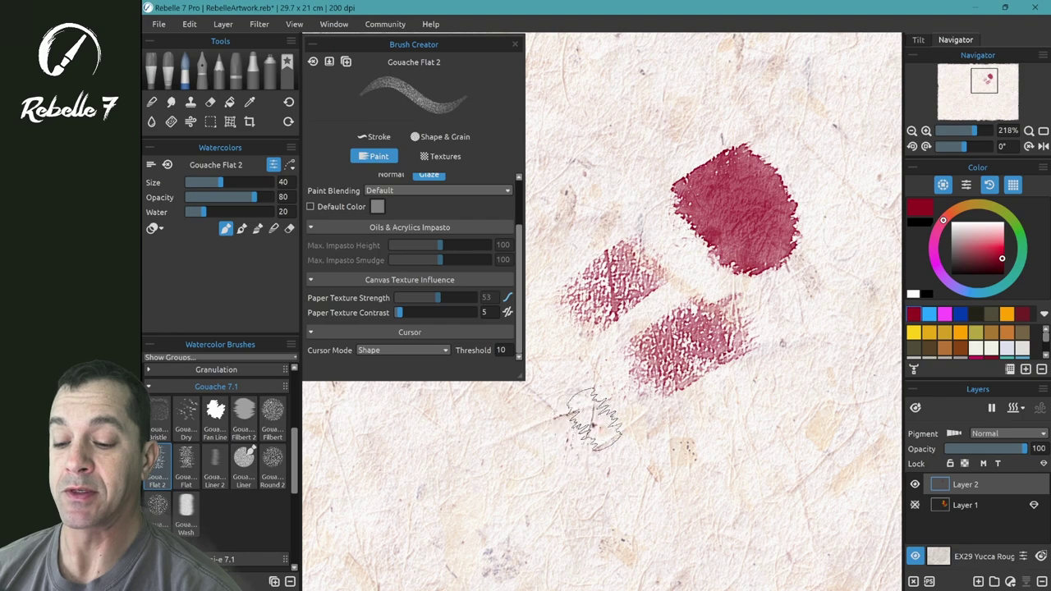
pyautogui.moveTo(567, 423)
pyautogui.mouseDown()
pyautogui.moveTo(526, 460)
pyautogui.moveTo(575, 443)
pyautogui.moveTo(604, 419)
pyautogui.mouseUp()
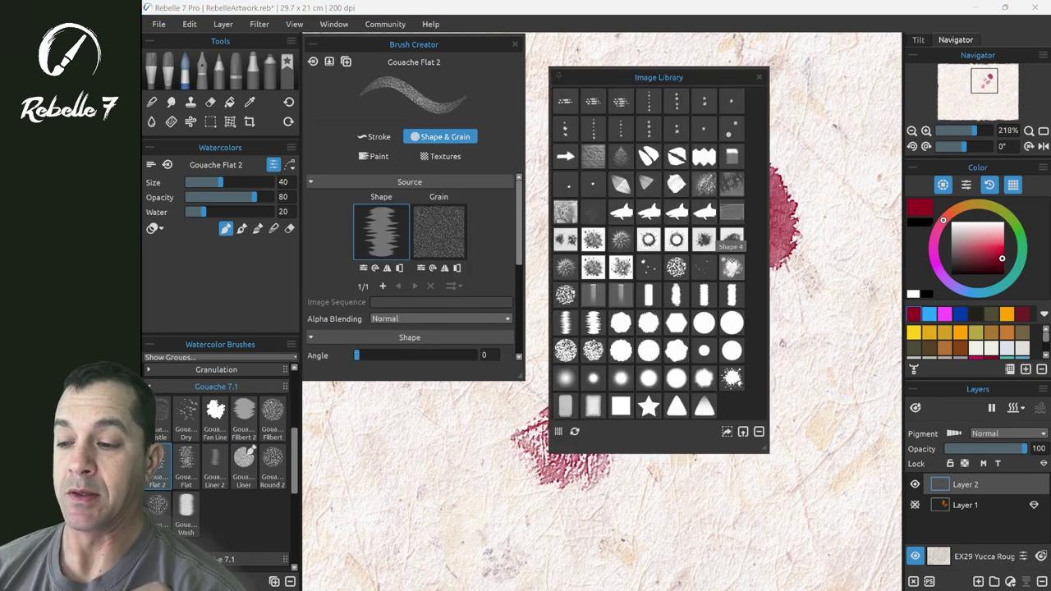
# Step: Replace the brush's shape image with a soft splatter, set its brightness to -20, and dab it once on the paper
pyautogui.click(732, 267)
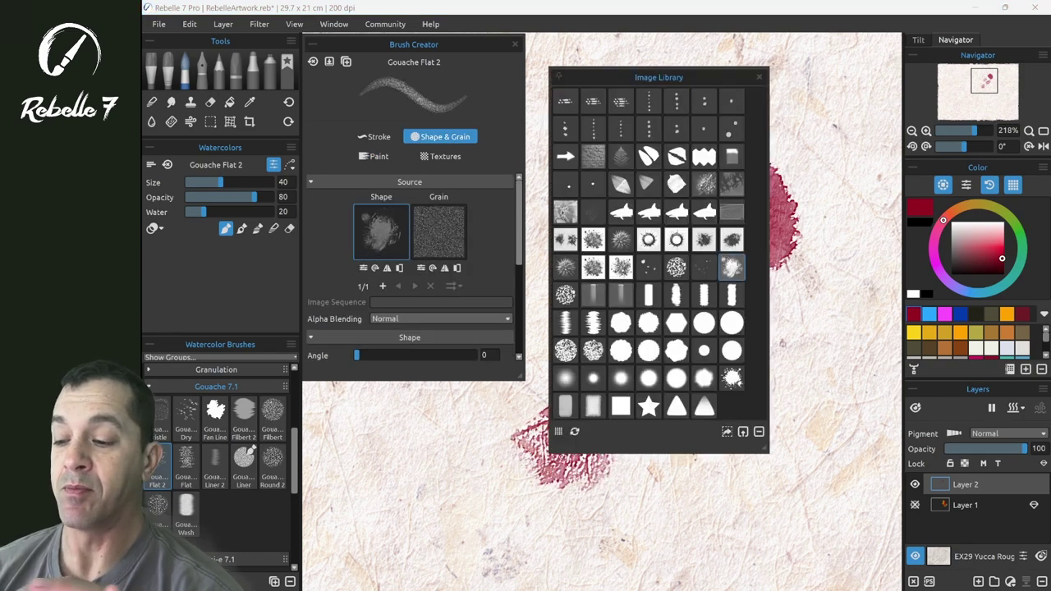
pyautogui.click(363, 268)
pyautogui.moveTo(602, 256)
pyautogui.mouseDown()
pyautogui.moveTo(630, 256)
pyautogui.moveTo(618, 256)
pyautogui.mouseUp()
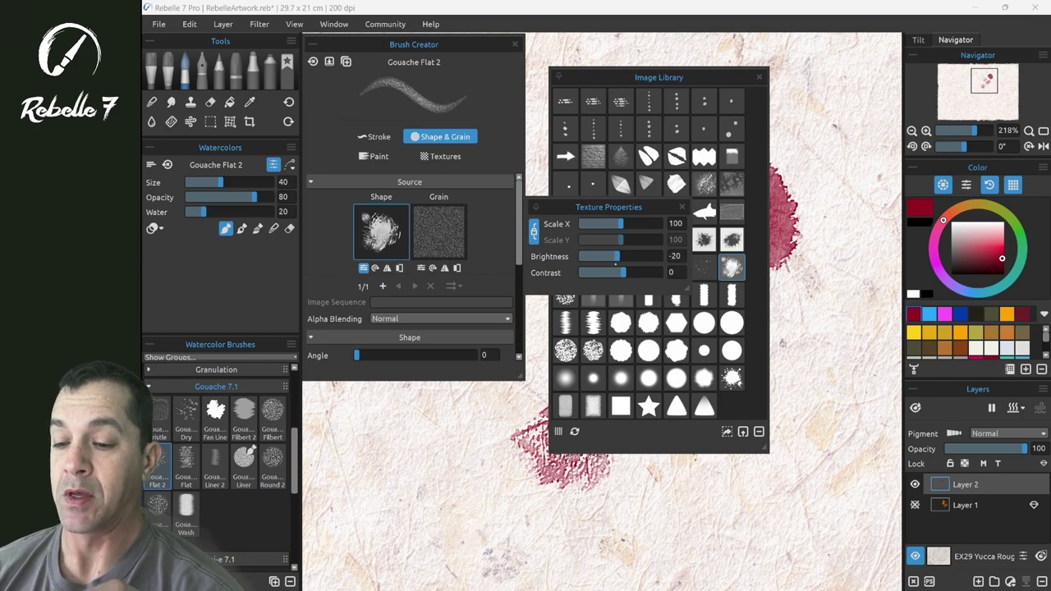
pyautogui.click(682, 207)
pyautogui.click(759, 77)
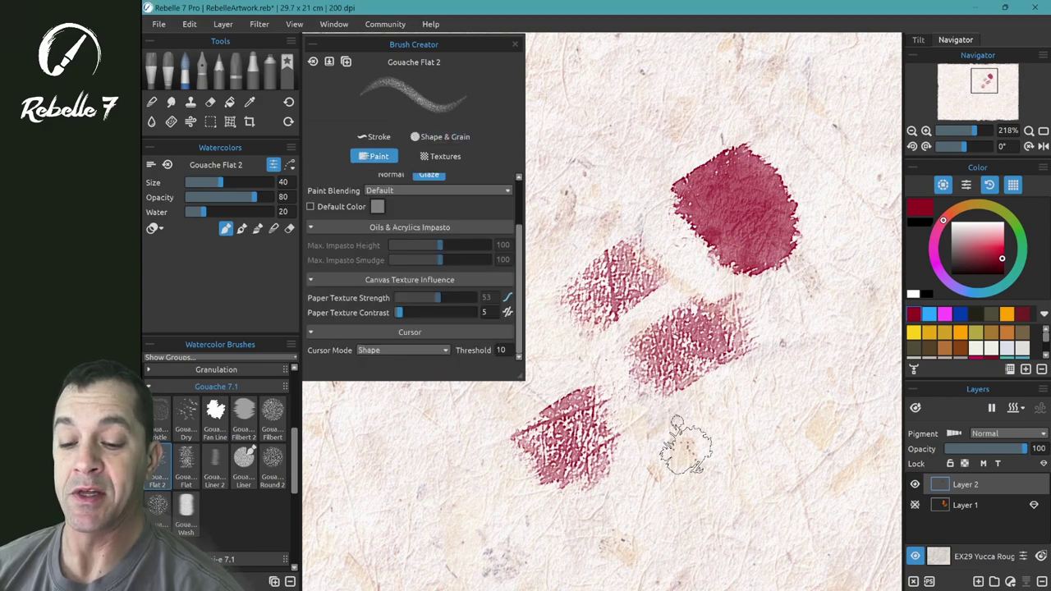
pyautogui.click(693, 452)
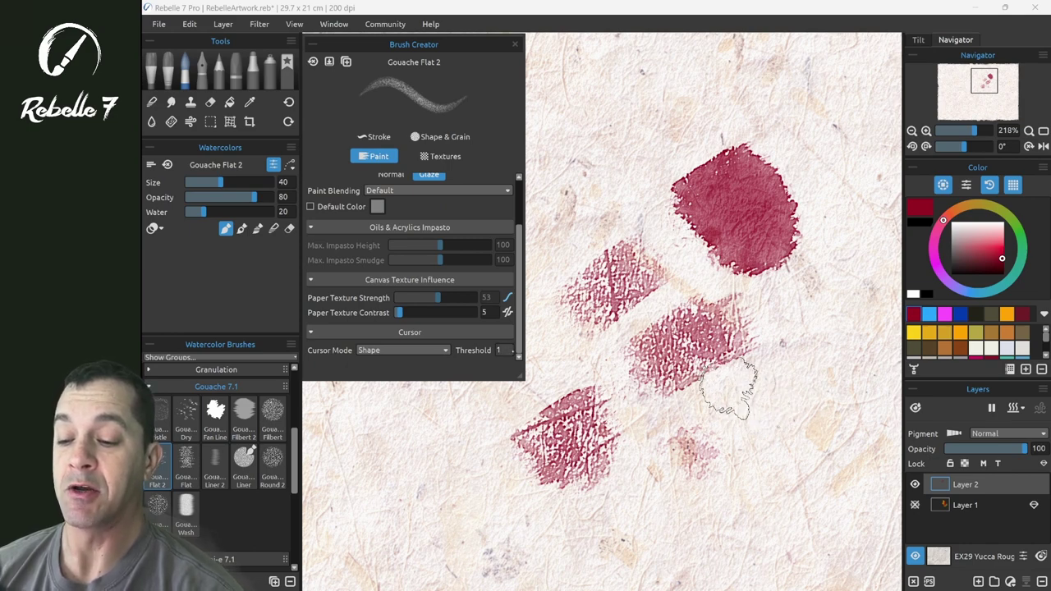
# Step: Paint one small dark red patch with the cursor Threshold at 10, and another above it with the Threshold at 1
pyautogui.write('0')
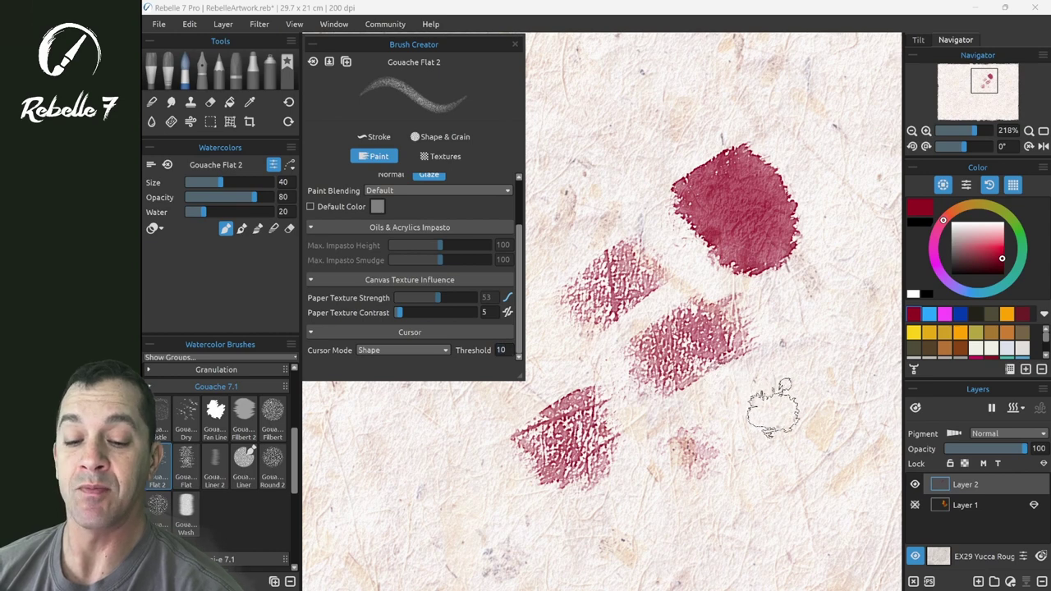
pyautogui.moveTo(772, 407)
pyautogui.mouseDown()
pyautogui.moveTo(788, 406)
pyautogui.moveTo(780, 410)
pyautogui.moveTo(786, 396)
pyautogui.mouseUp()
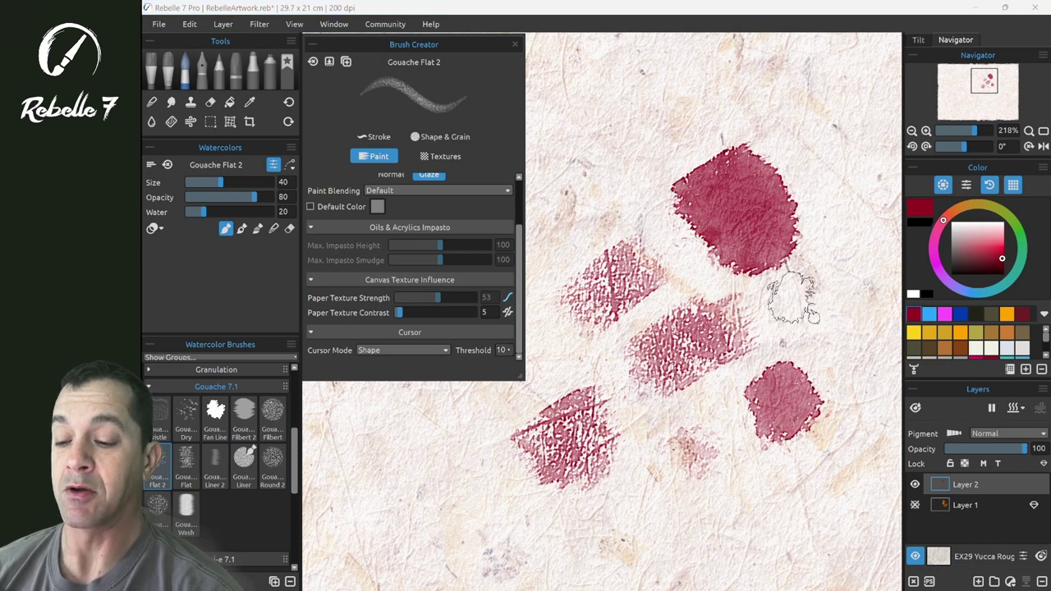
pyautogui.moveTo(510, 350); pyautogui.dragTo(446, 351)
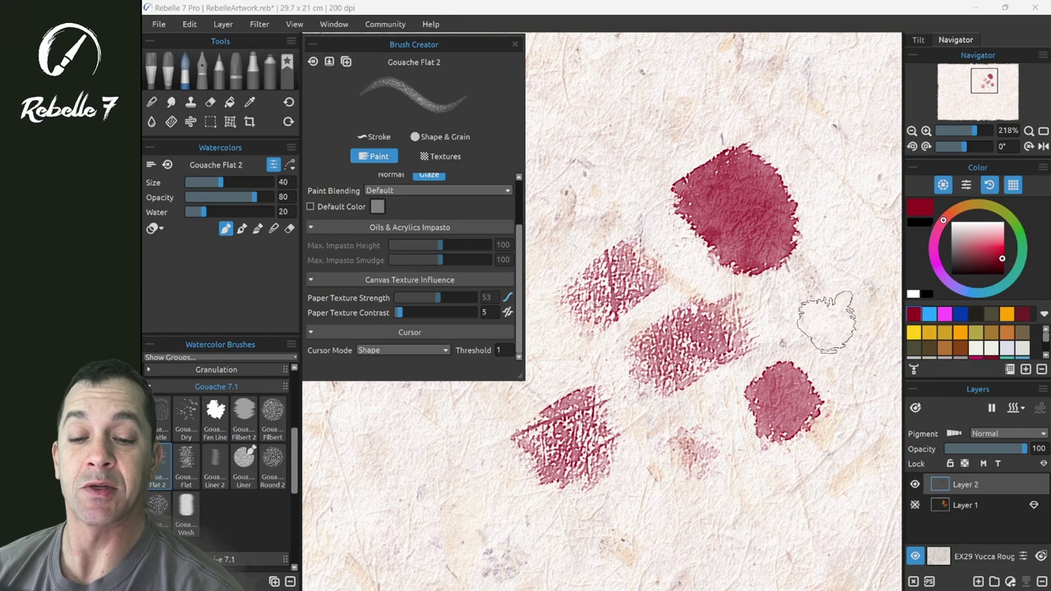
pyautogui.moveTo(831, 325); pyautogui.dragTo(821, 310)
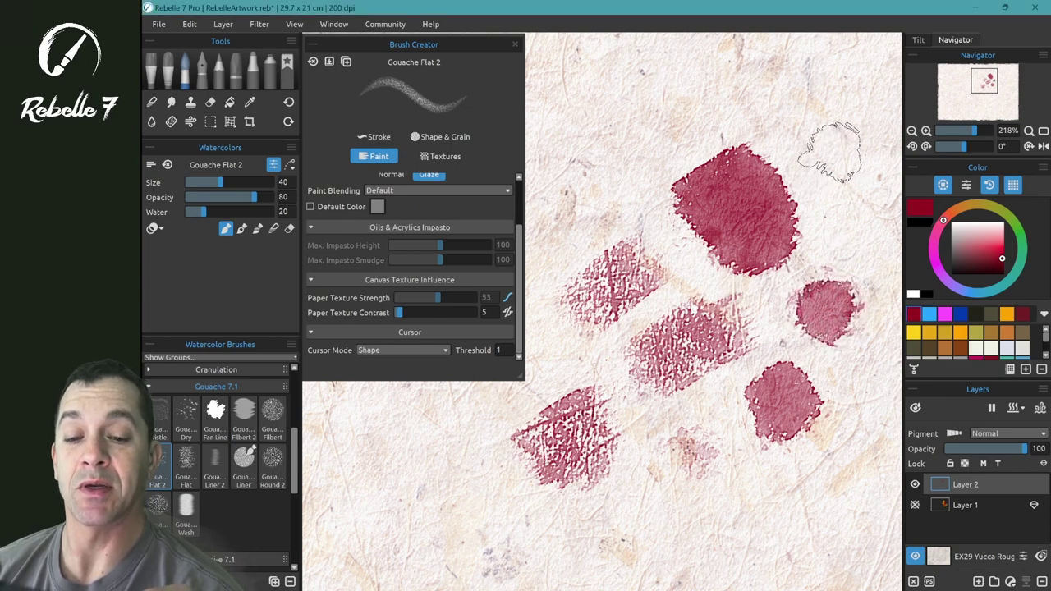
# Step: Review the brush's Paint settings from the Mixing options, and its Textures settings down to the Dual Brush options
pyautogui.scroll(2, 513, 275)
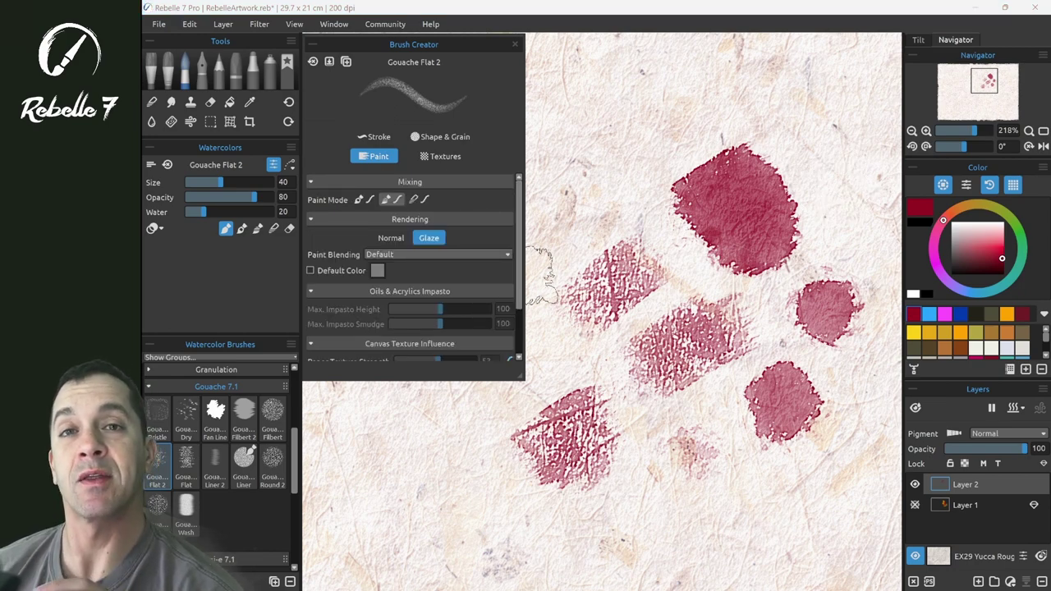
pyautogui.click(440, 156)
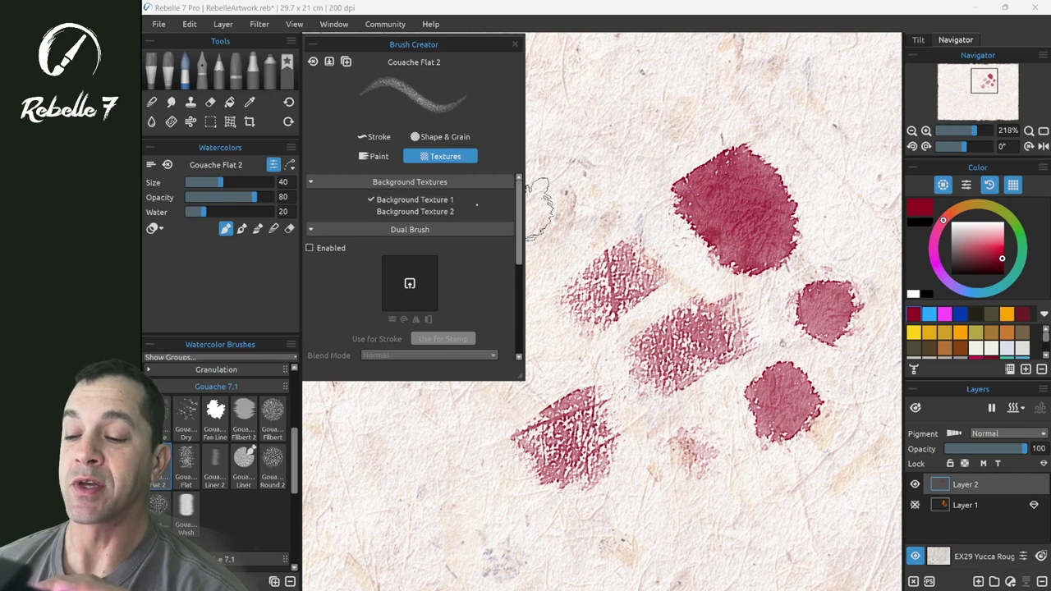
pyautogui.scroll(-2, 516, 217)
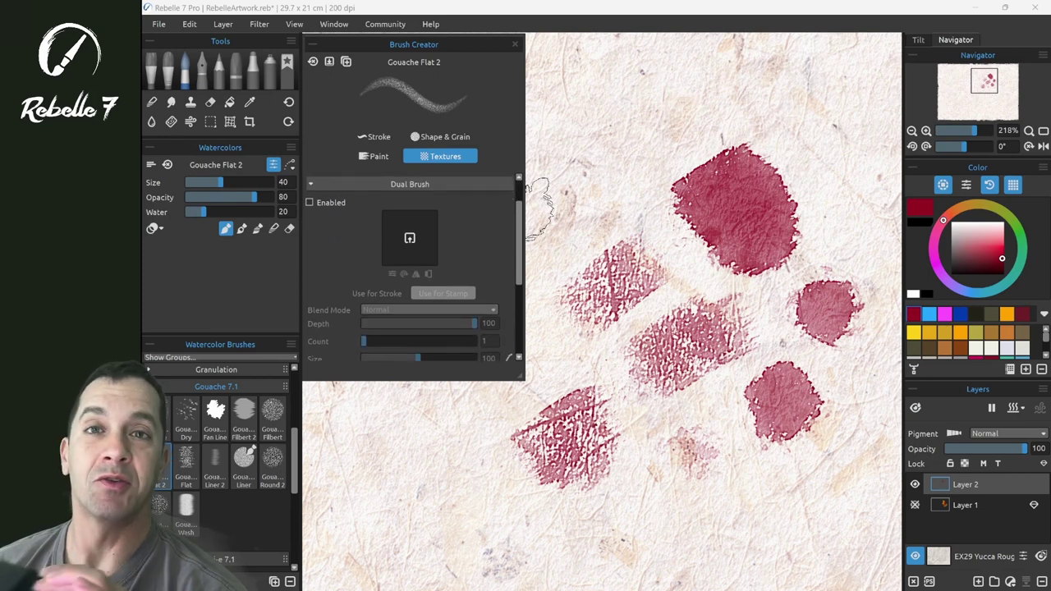